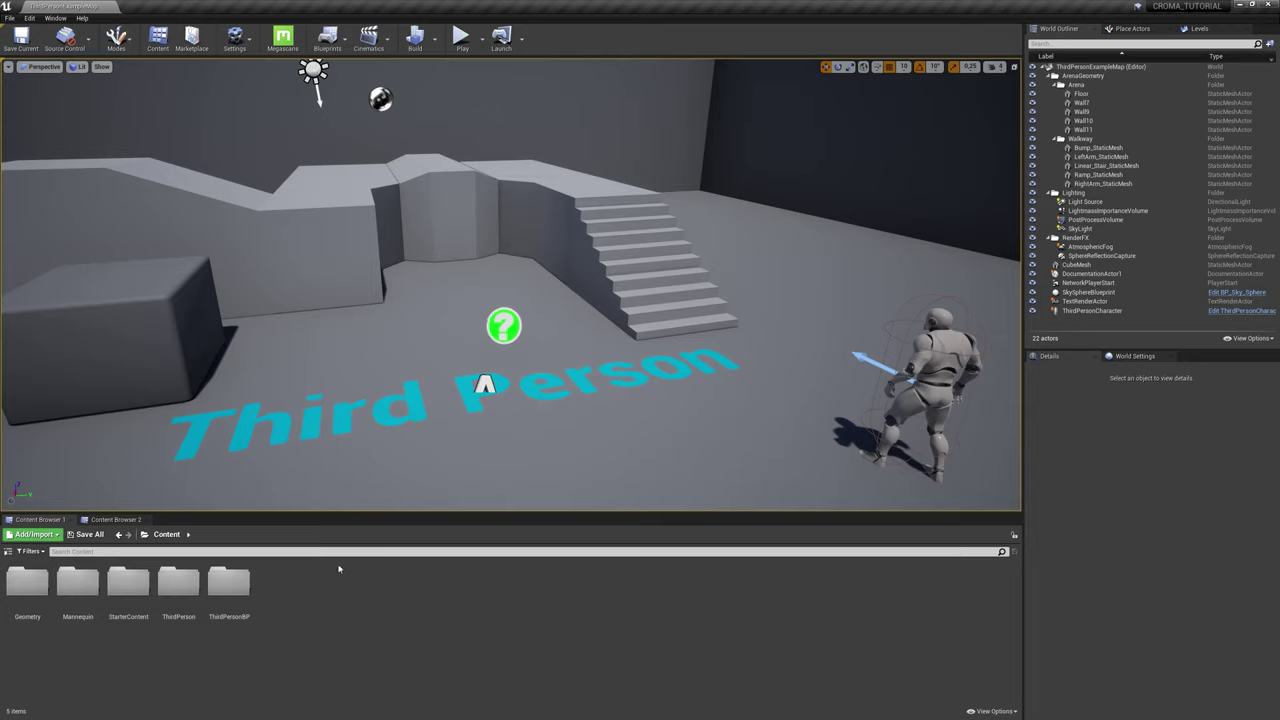
- Play the green-screen clip VIDEO_CROMA.mp4 from CROMA ASSETS in VLC, then close VLC
key("alt+Tab")
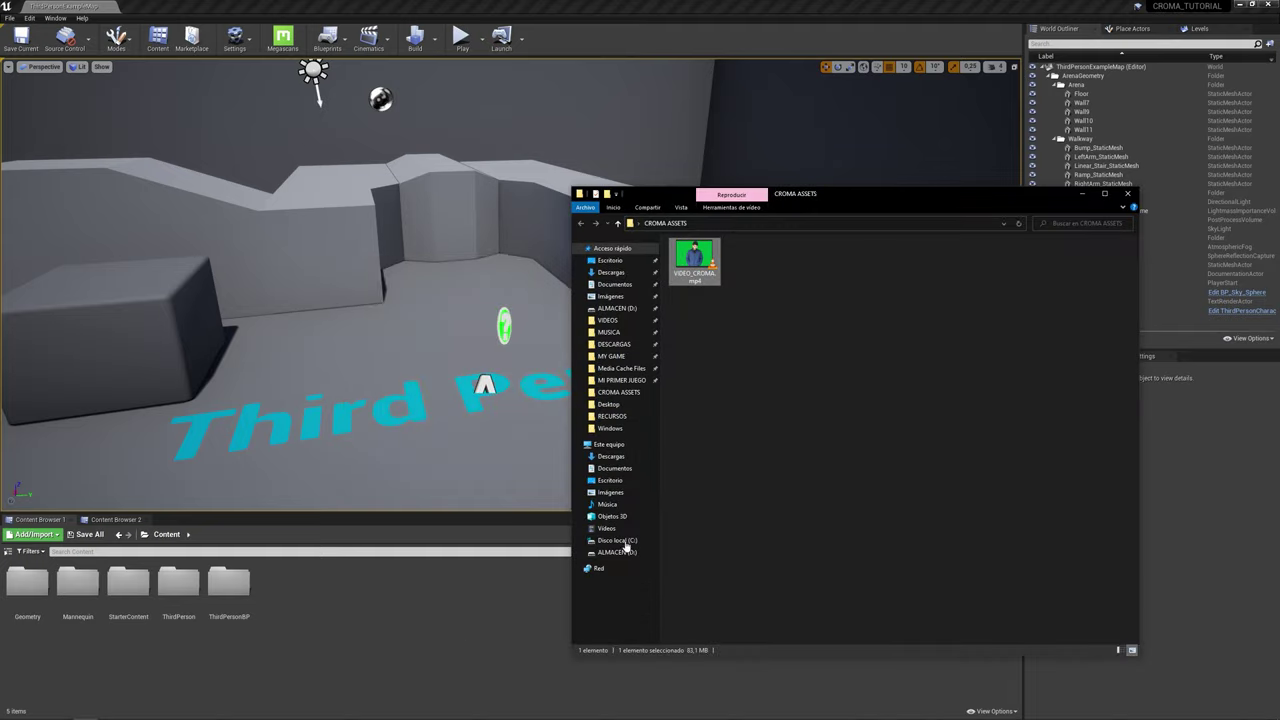
left_click_drag(805, 208, 636, 173)
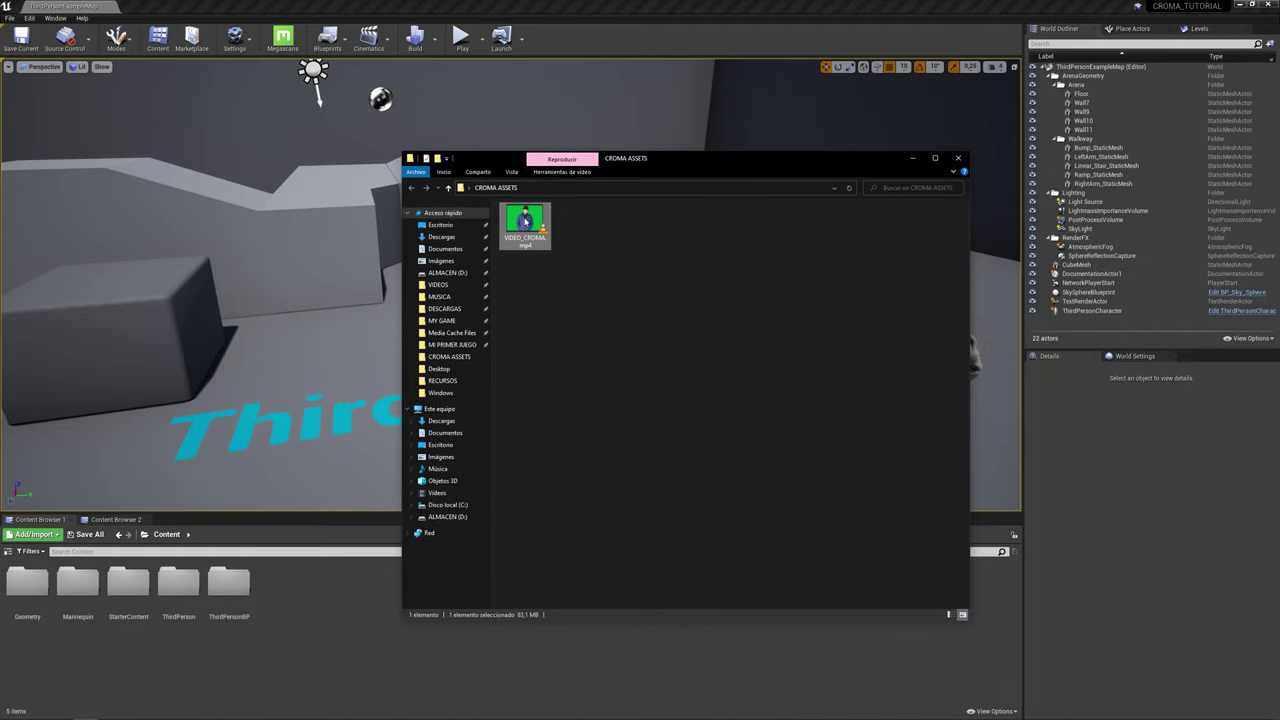
double_click(525, 223)
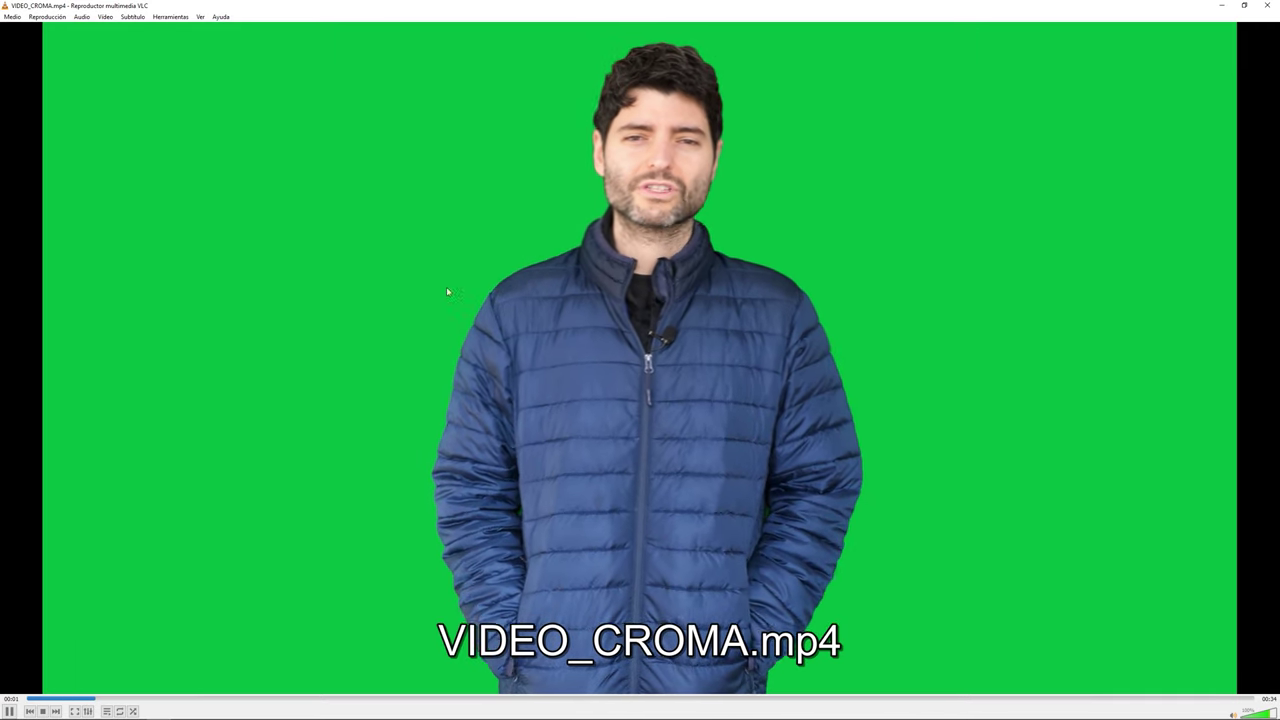
key("alt+F4")
- Create a new folder named Movies in the Content Browser
left_click(311, 627)
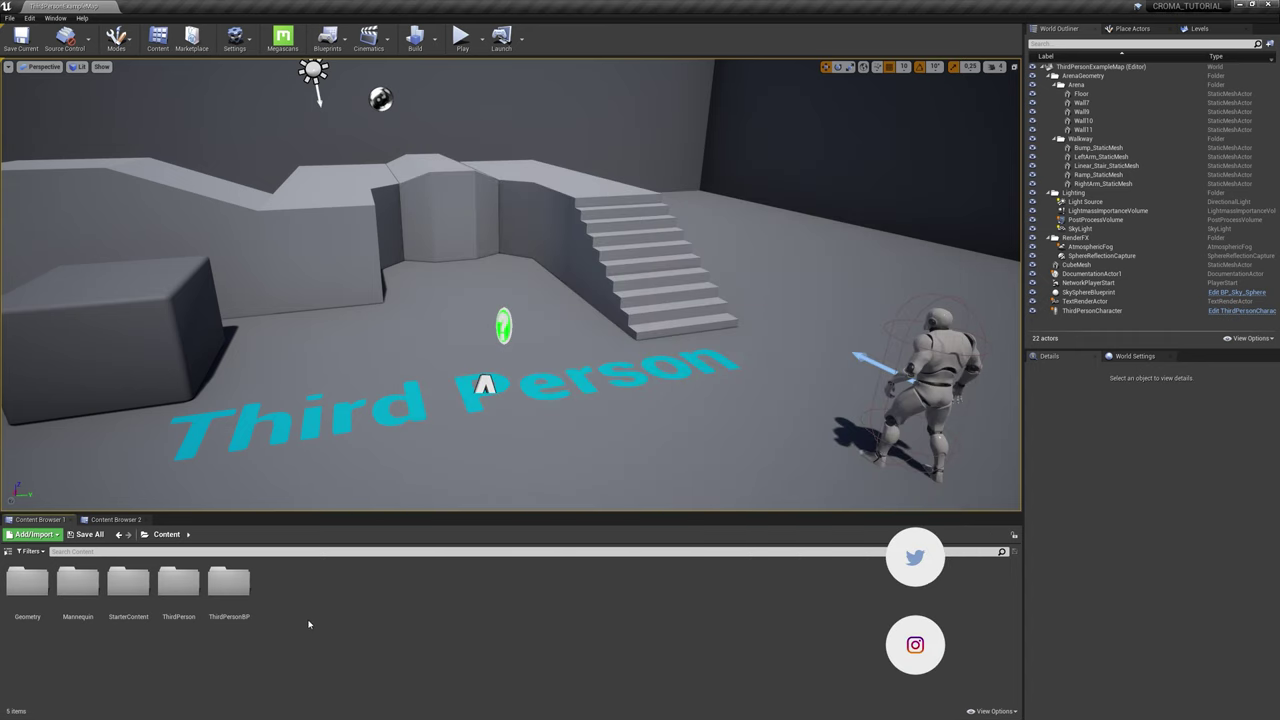
right_click(308, 594)
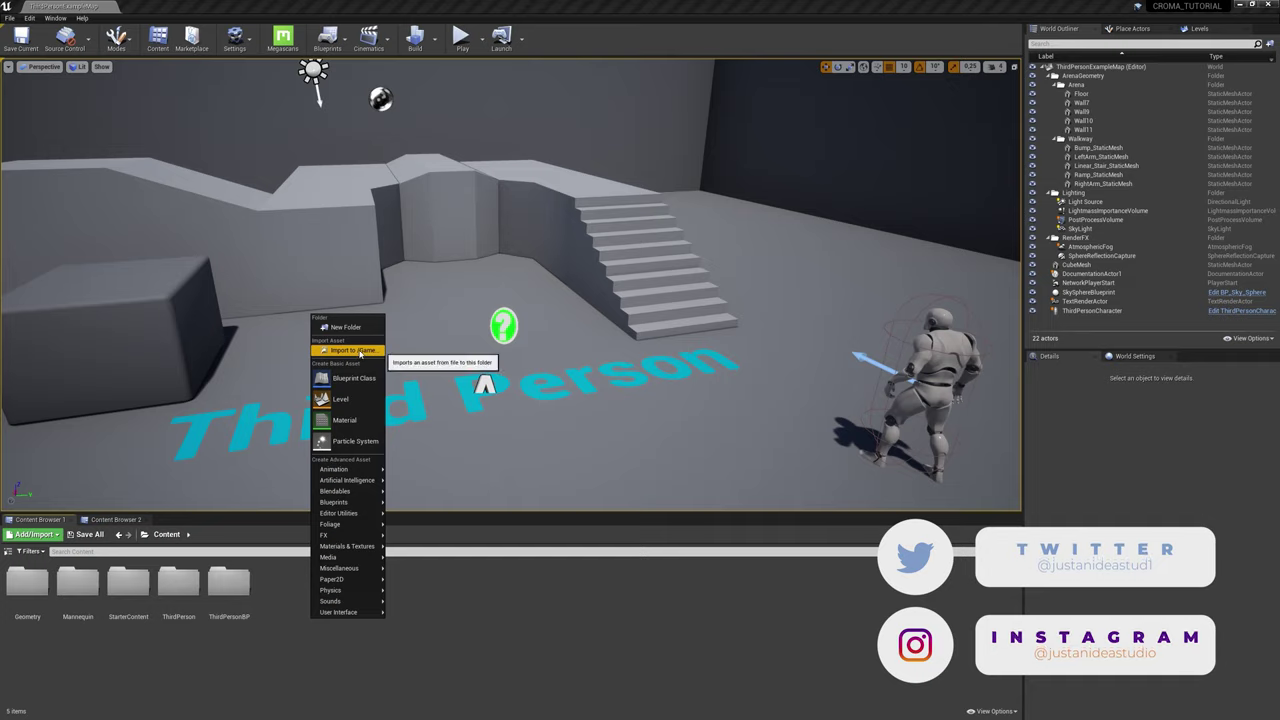
left_click(345, 327)
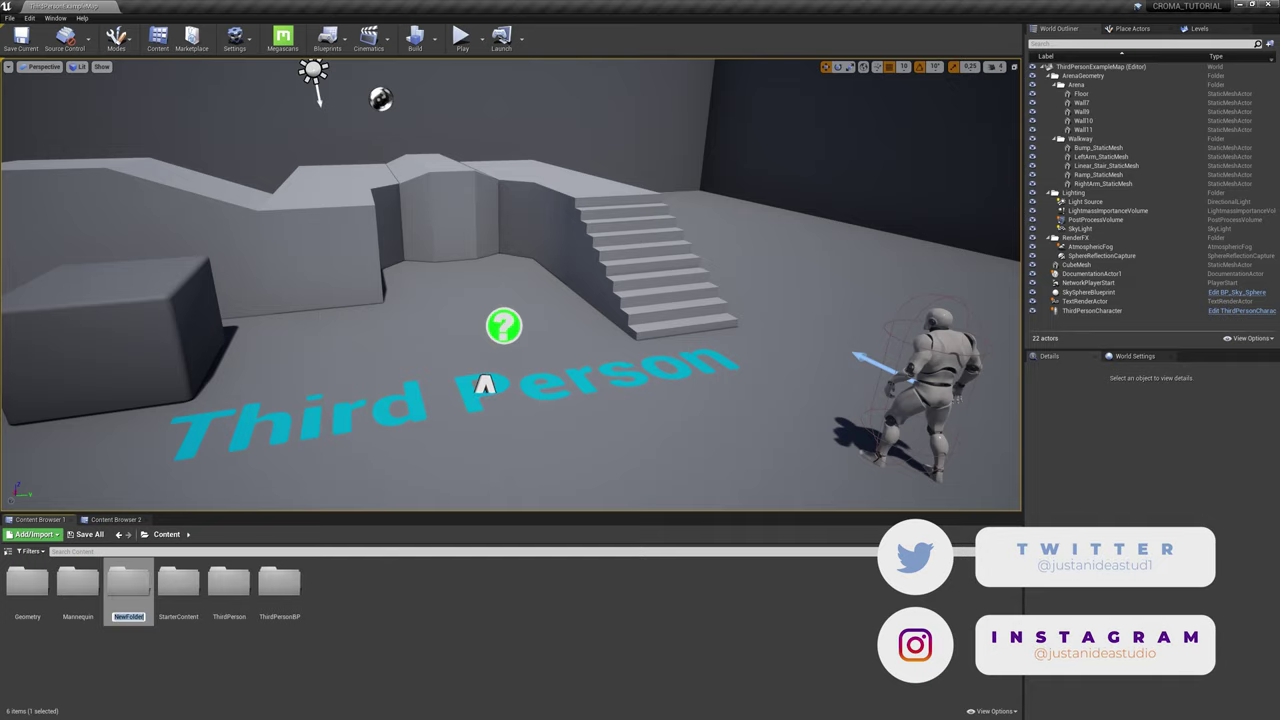
type("Movies")
key("Return")
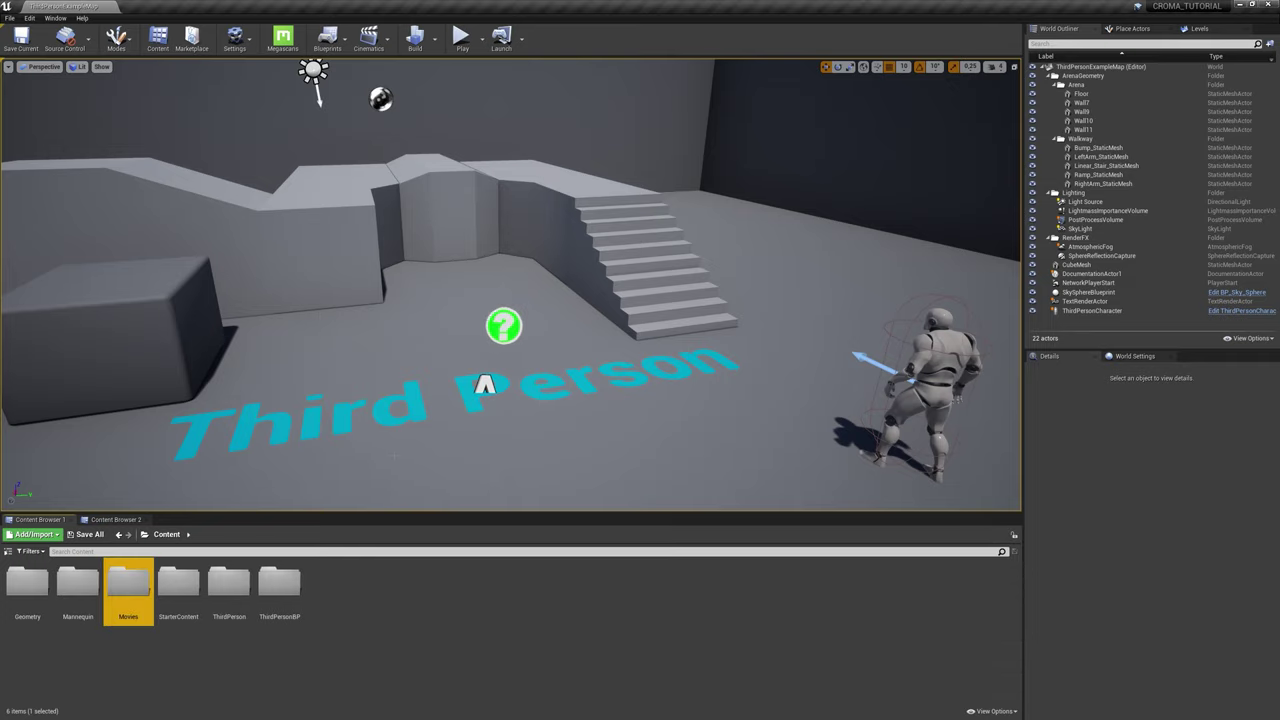
- Paste VIDEO_CROMA.mp4 into the Movies folder on disk and return to the editor
right_click(134, 585)
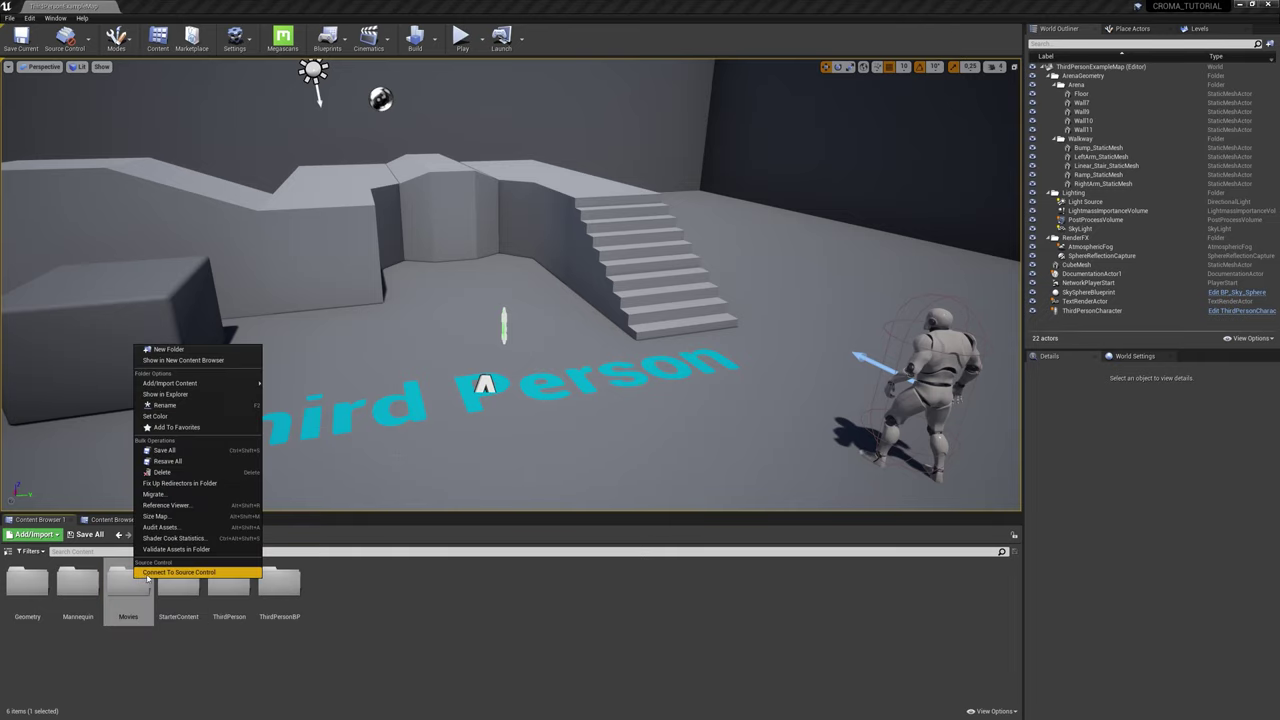
left_click(184, 396)
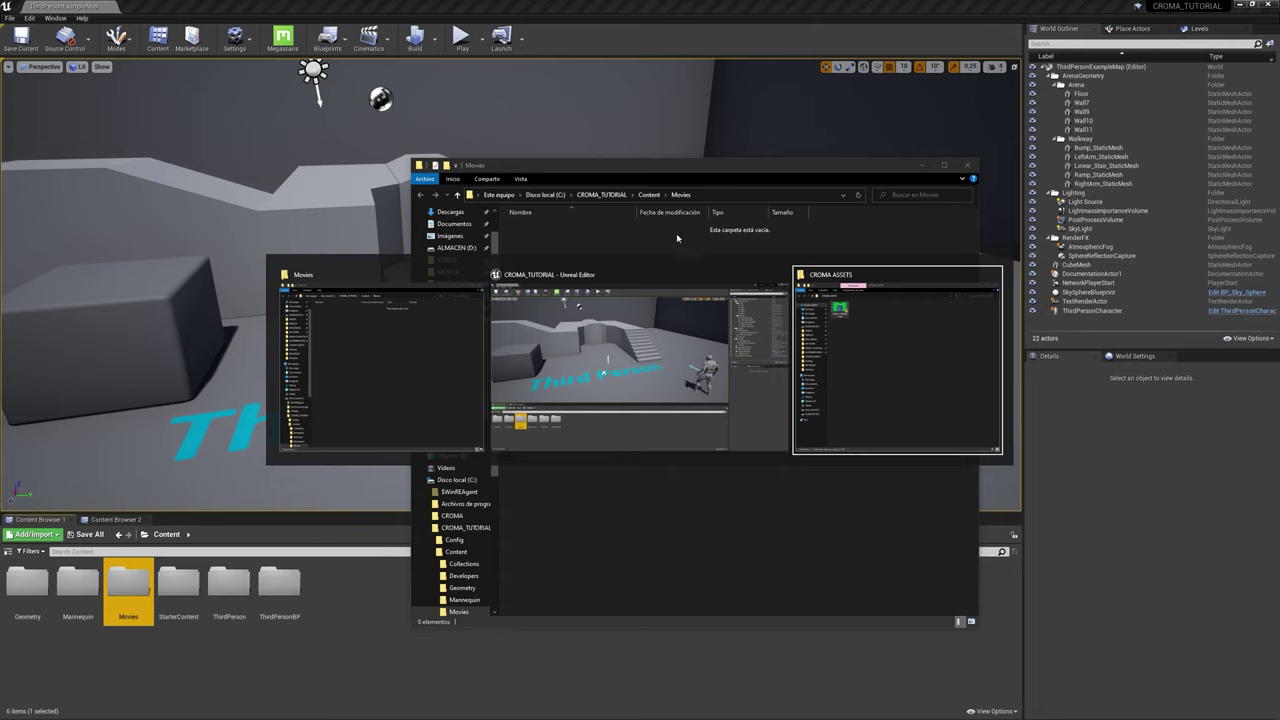
left_click(523, 234)
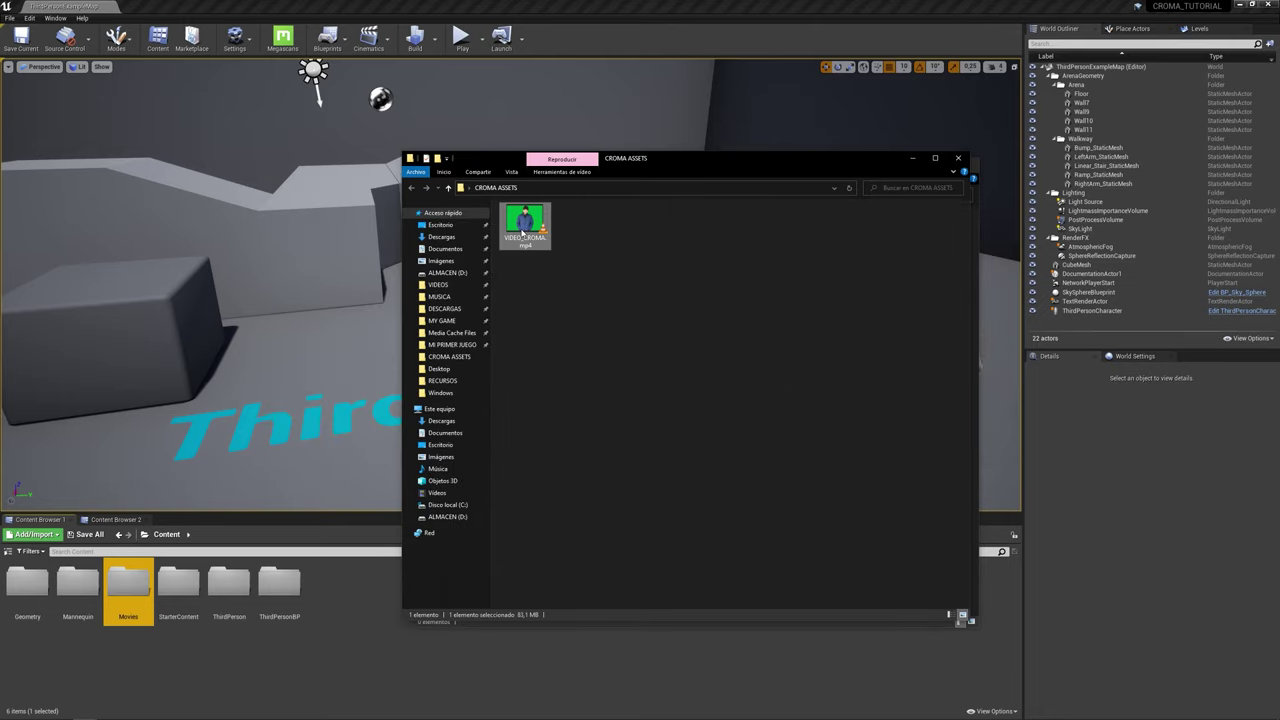
left_click(911, 161)
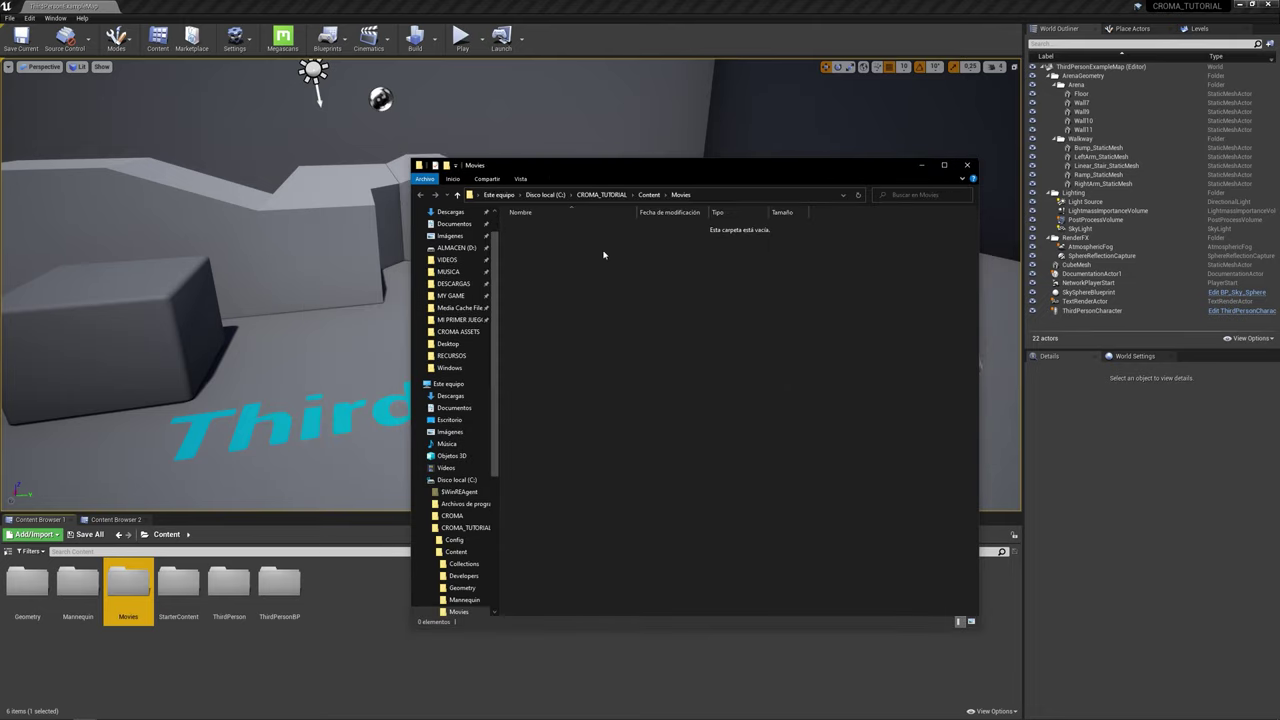
key("ctrl+v")
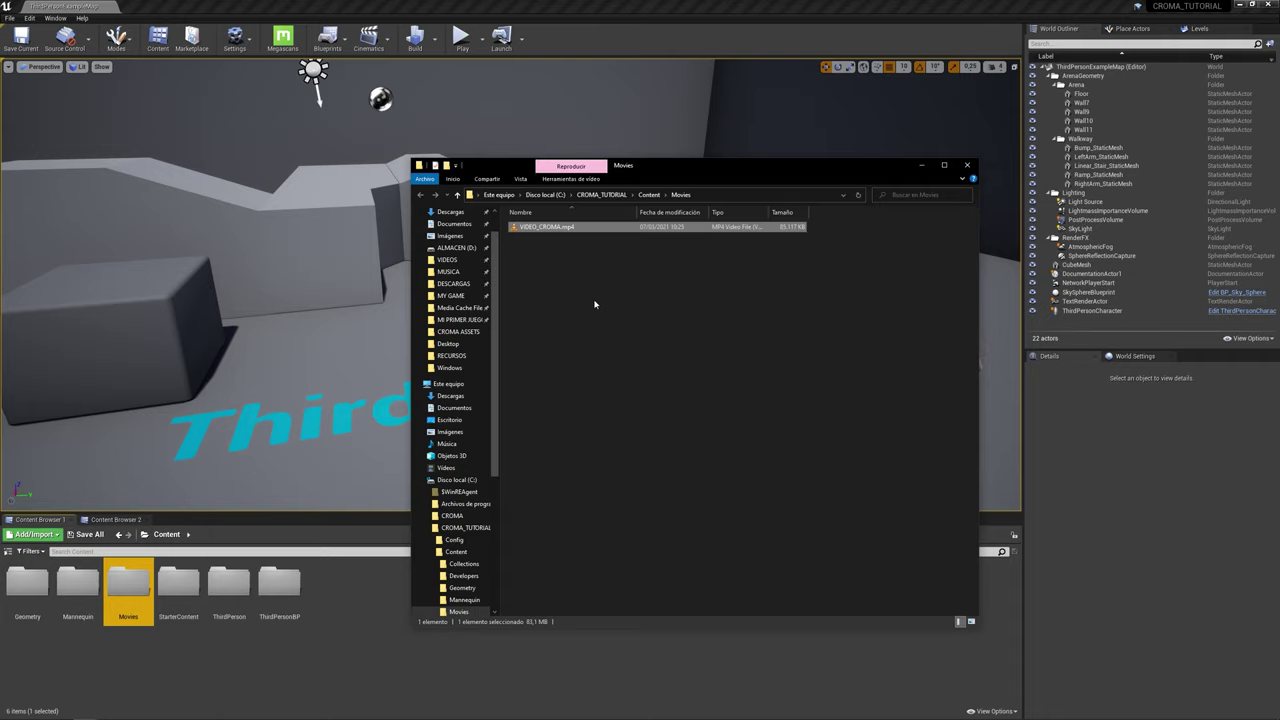
left_click(598, 325)
left_click(351, 640)
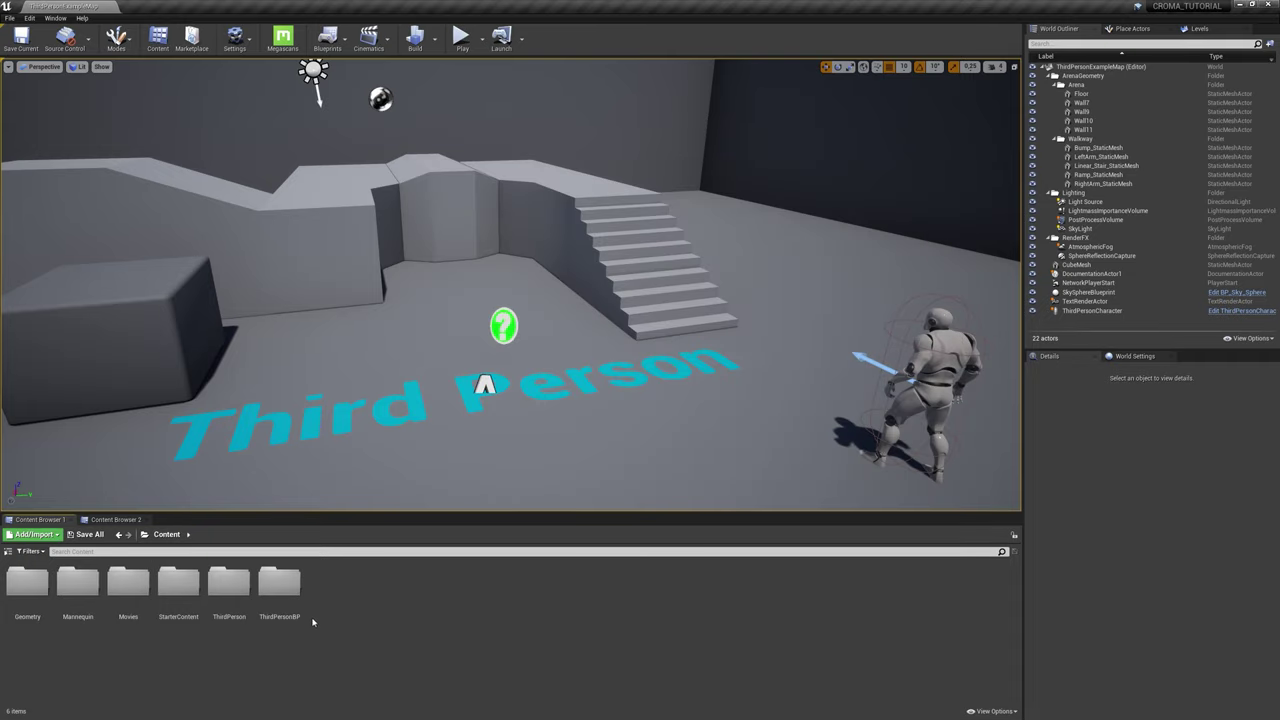
- Create a Croma folder in Content and open it
right_click(356, 614)
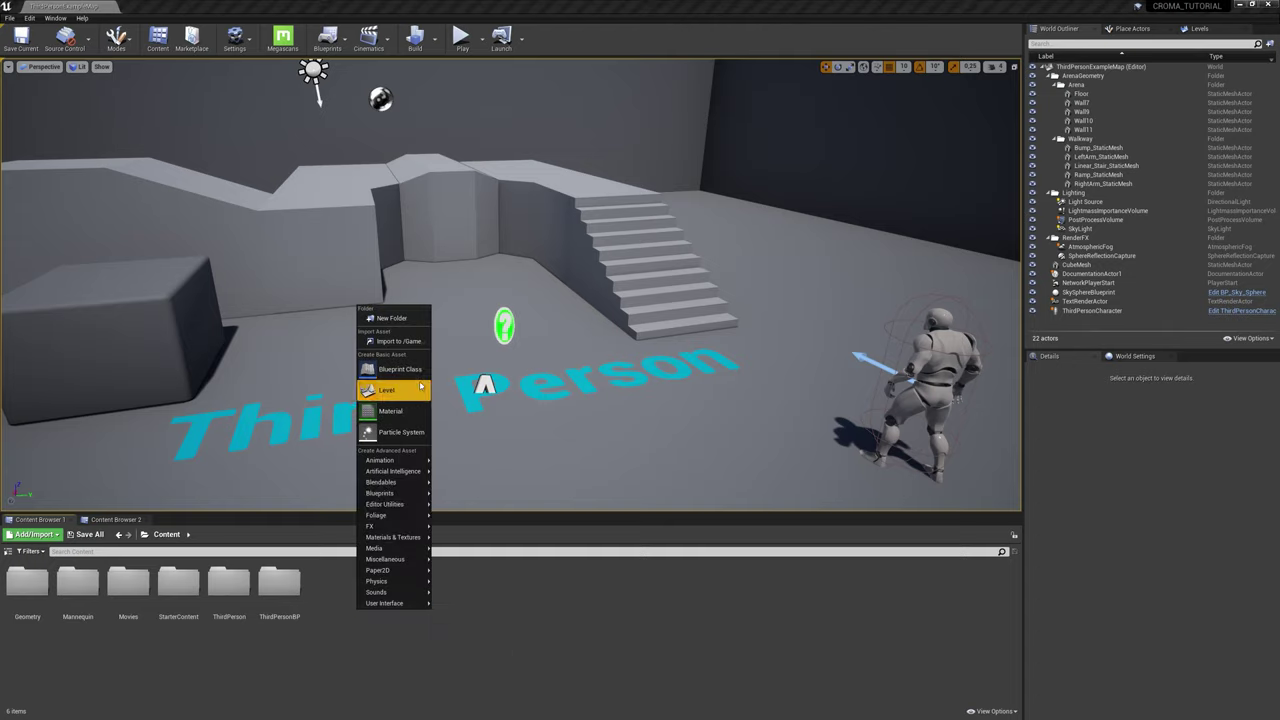
left_click(395, 320)
type("qroma")
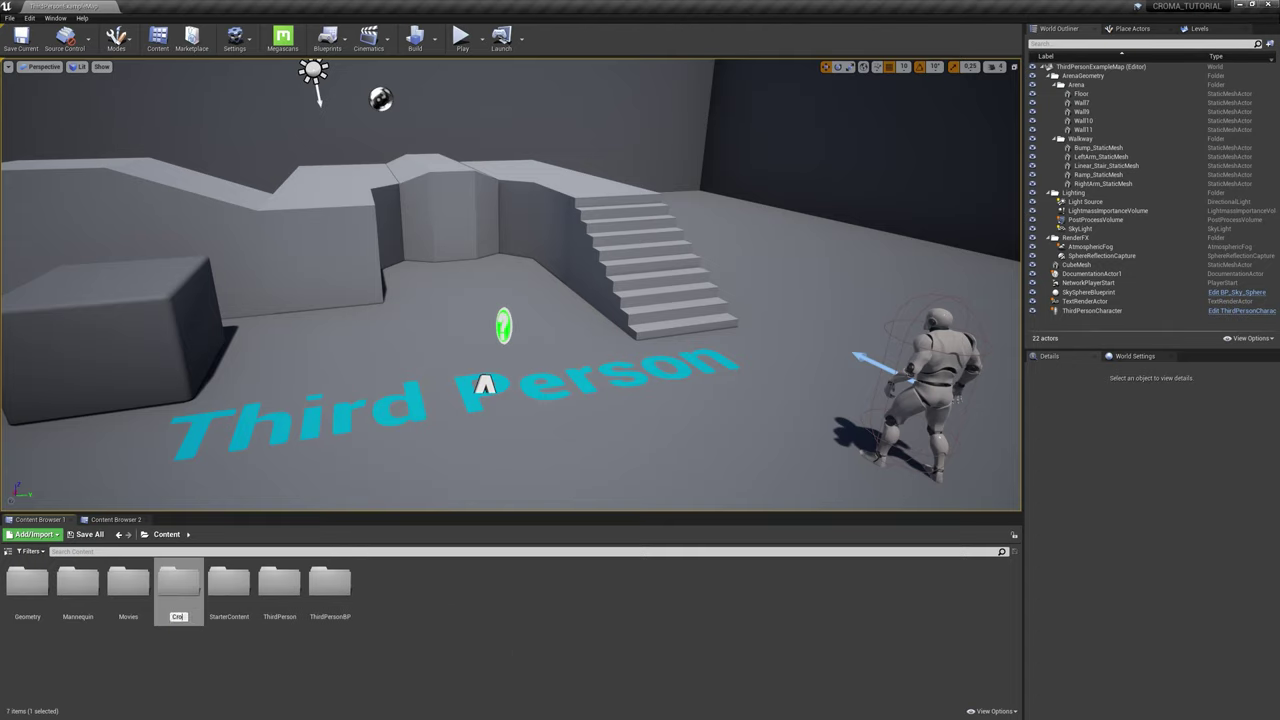
key("Return")
double_click(179, 585)
- Add a File Media Source asset named CromaMediaSource inside Croma
right_click(189, 629)
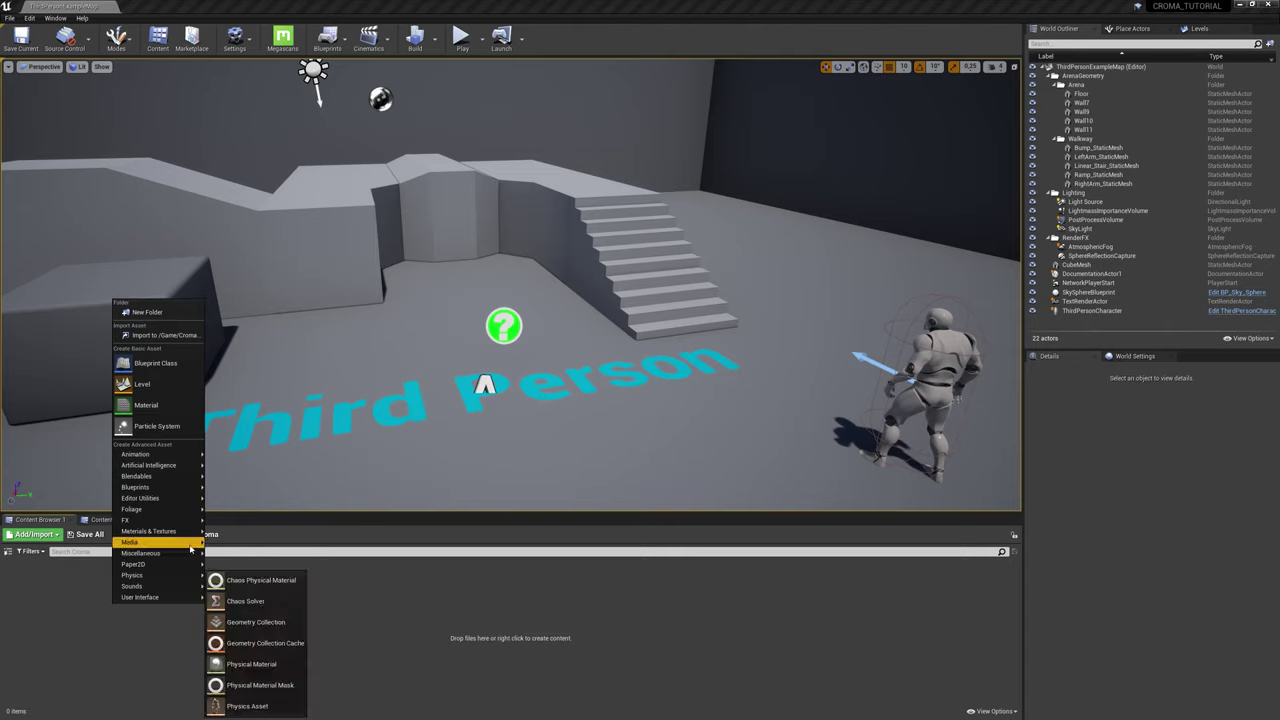
mouse_move(160, 542)
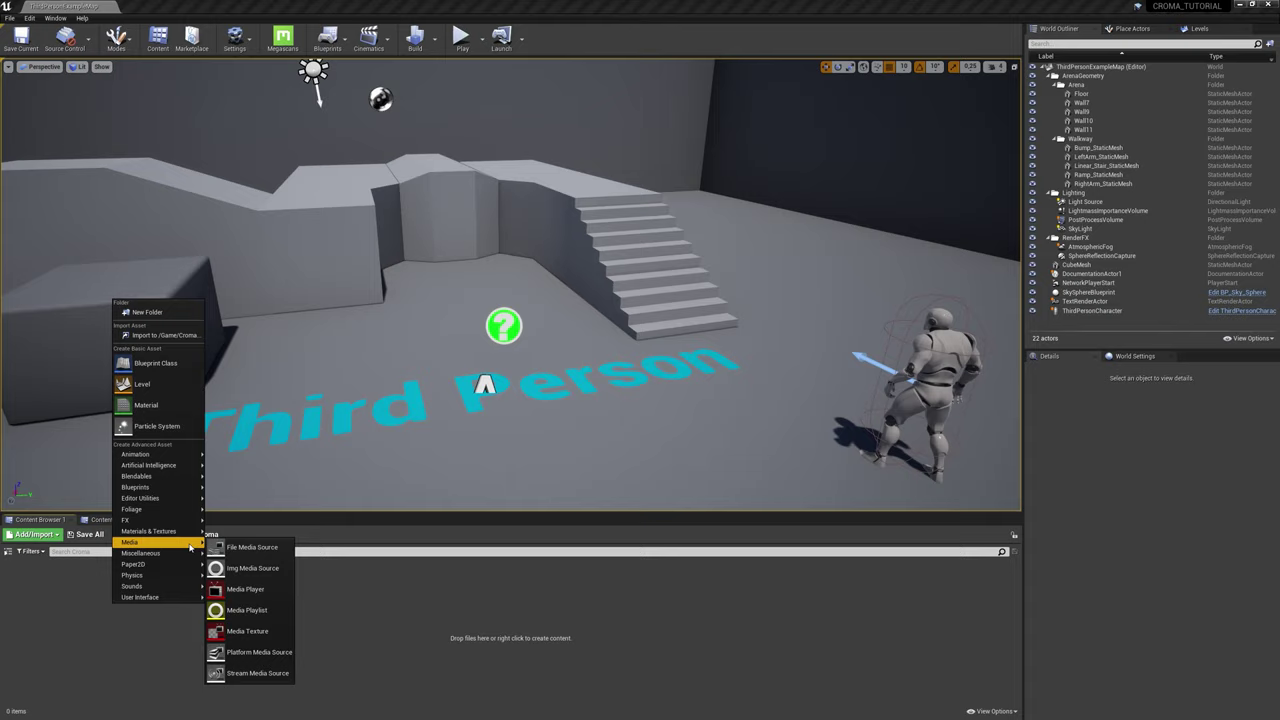
left_click(250, 548)
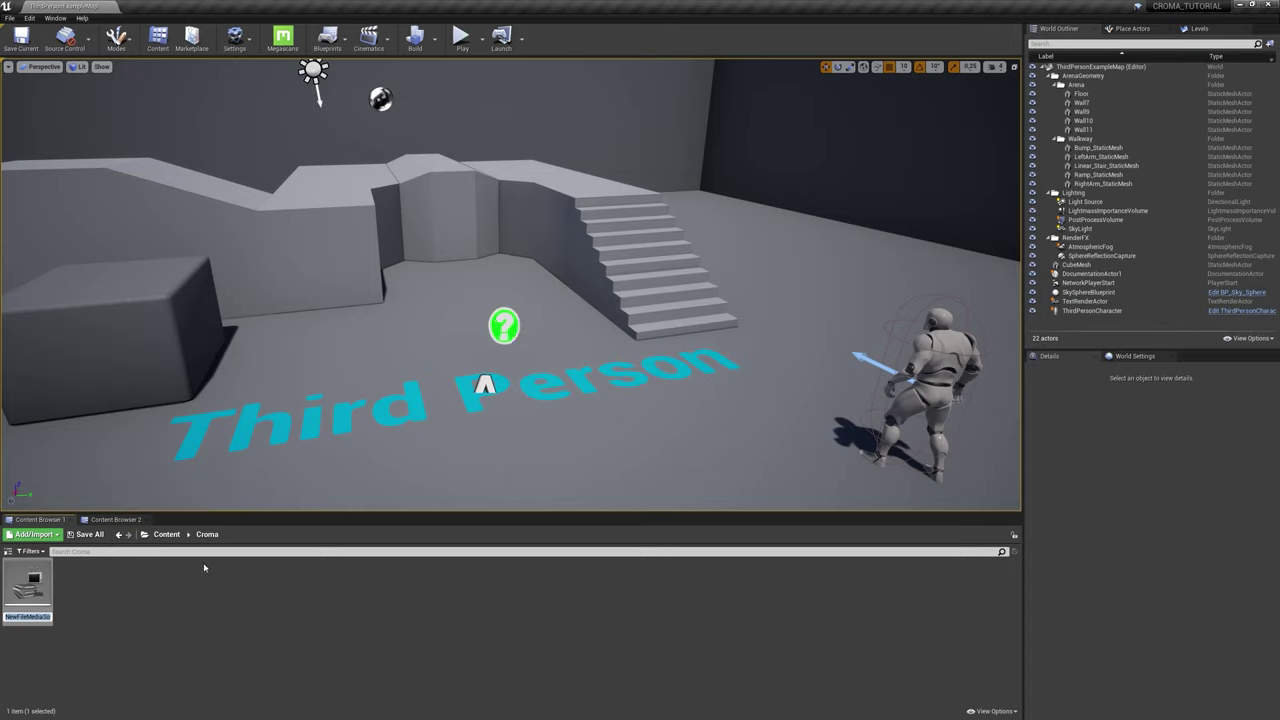
type("CromaM")
type("ediaSource")
key("Return")
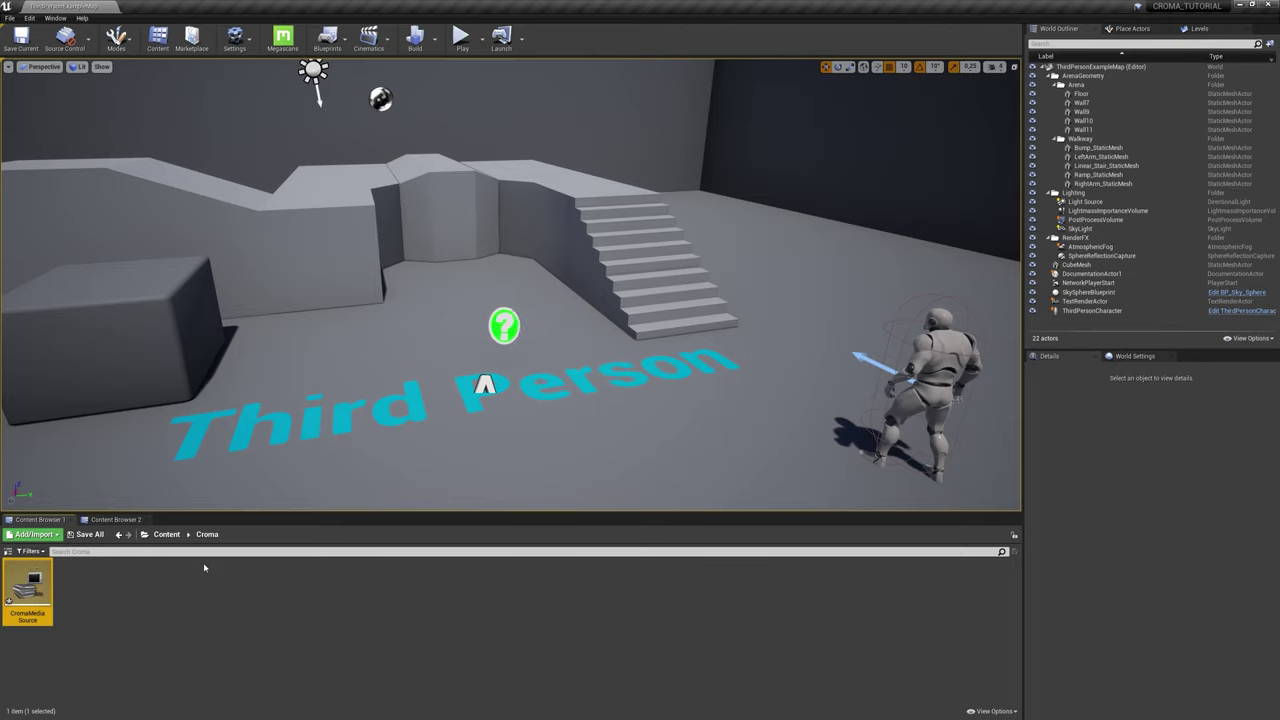
- Set CromaMediaSource's file path to VIDEO_CROMA.mp4, then save and close it
double_click(22, 591)
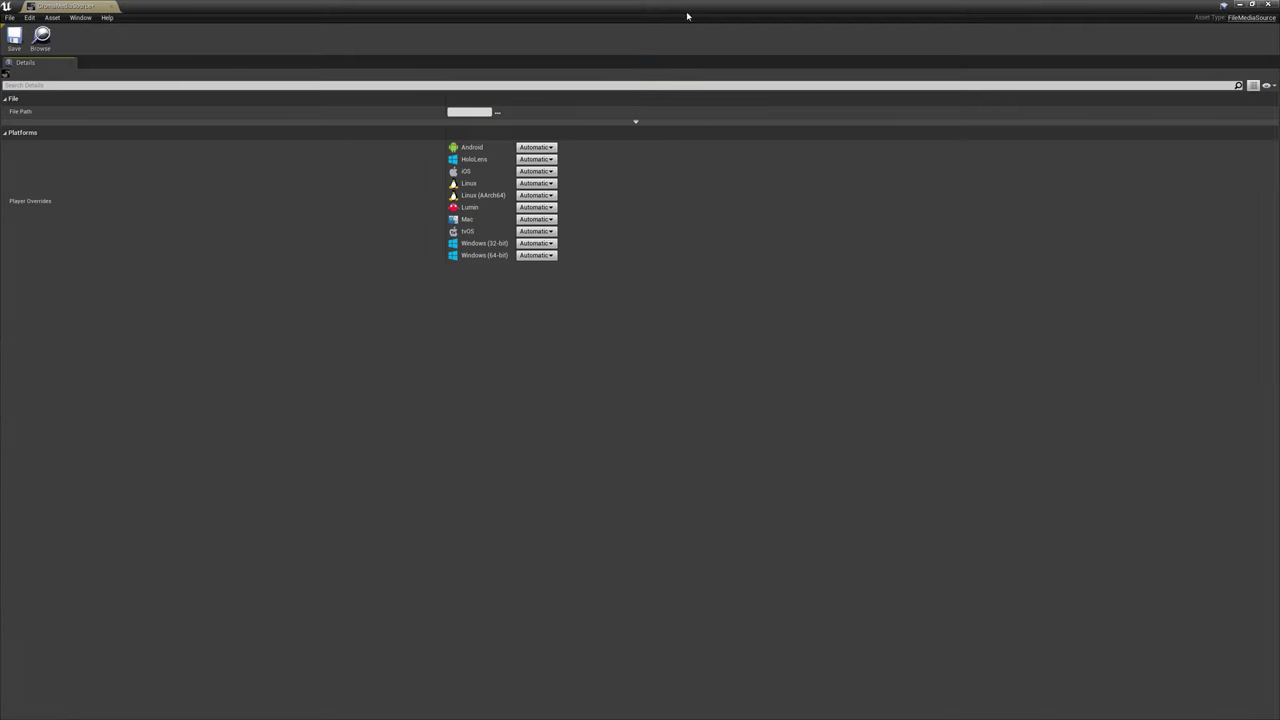
left_click(498, 113)
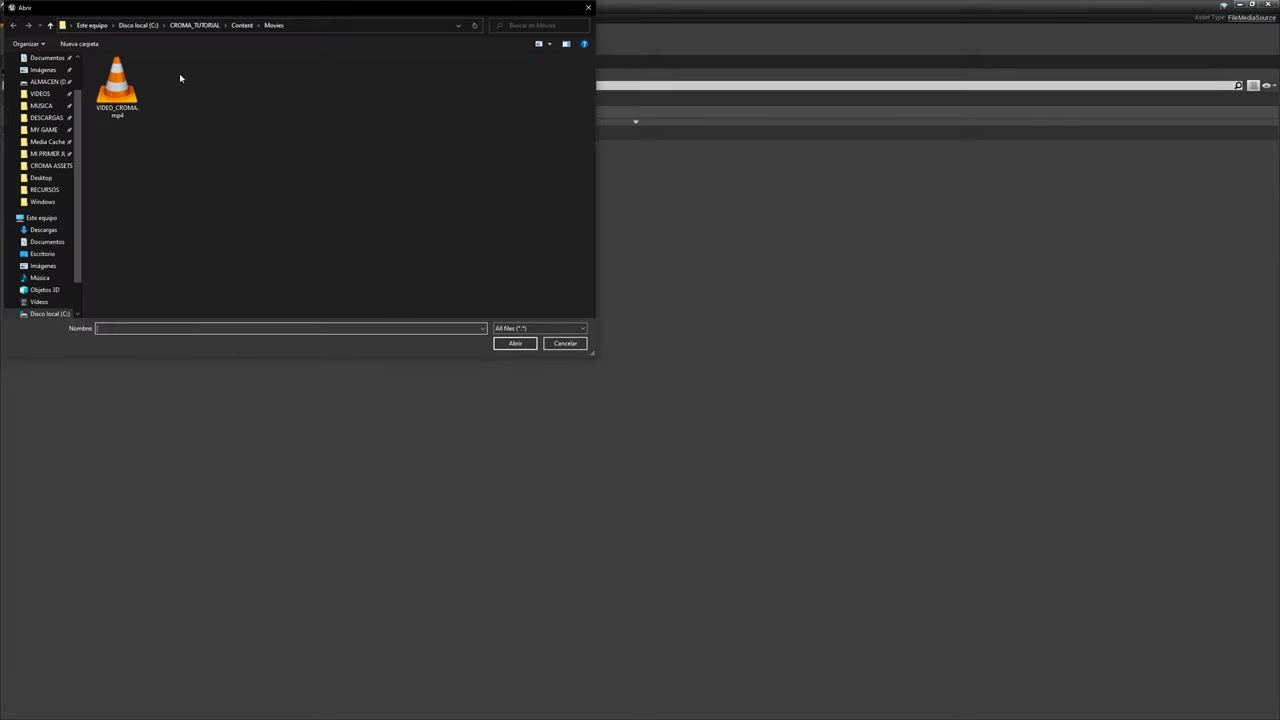
double_click(128, 88)
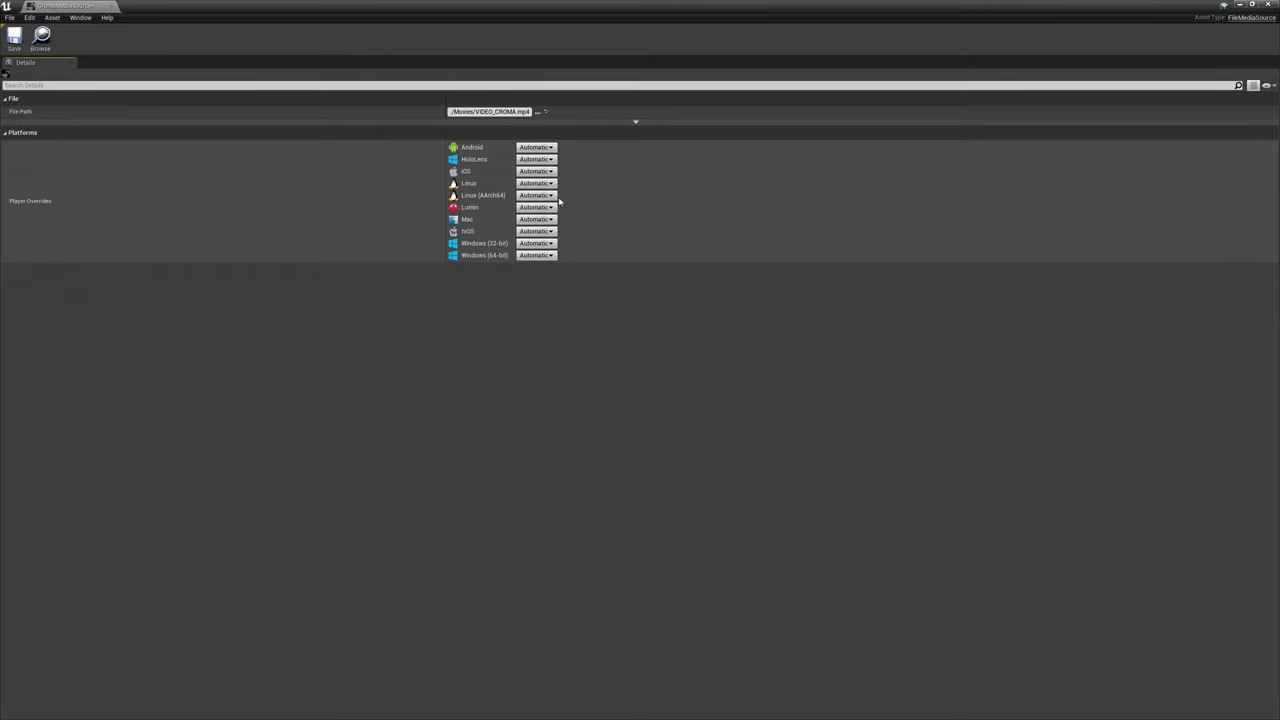
left_click(16, 36)
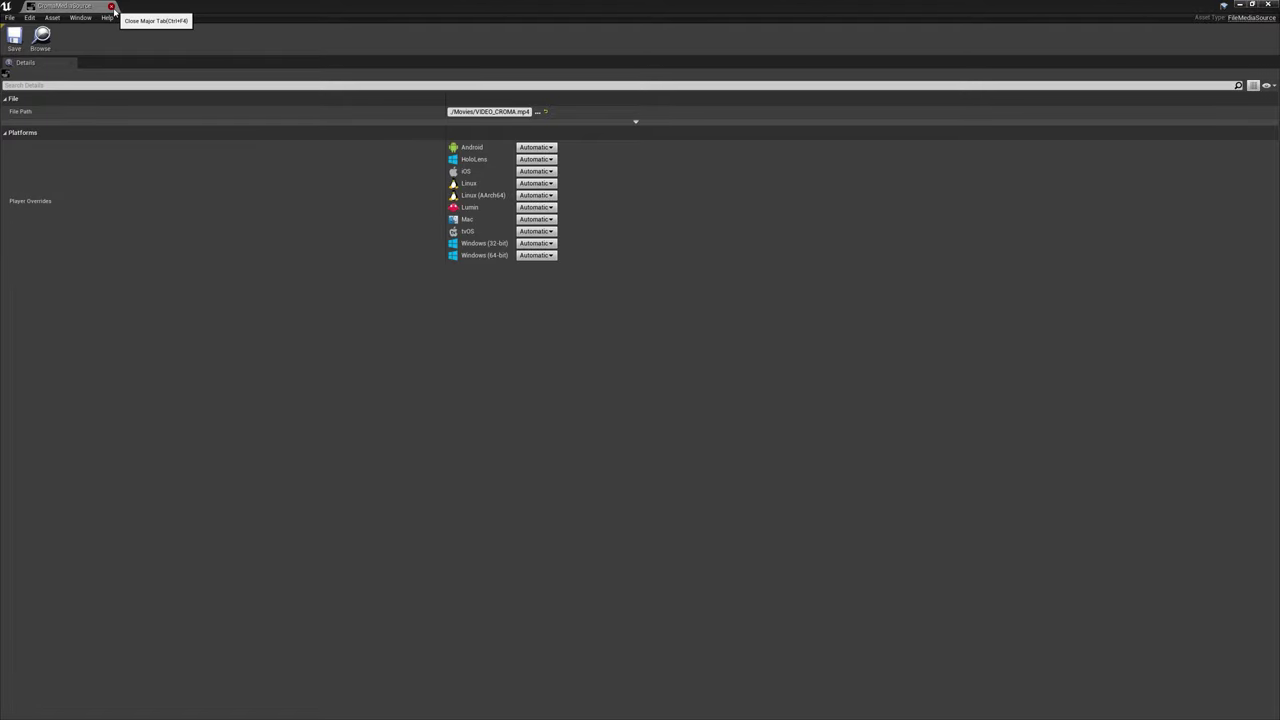
left_click(112, 6)
- Create a Media Player named CromaMediaPlayer with a video output MediaTexture
right_click(94, 603)
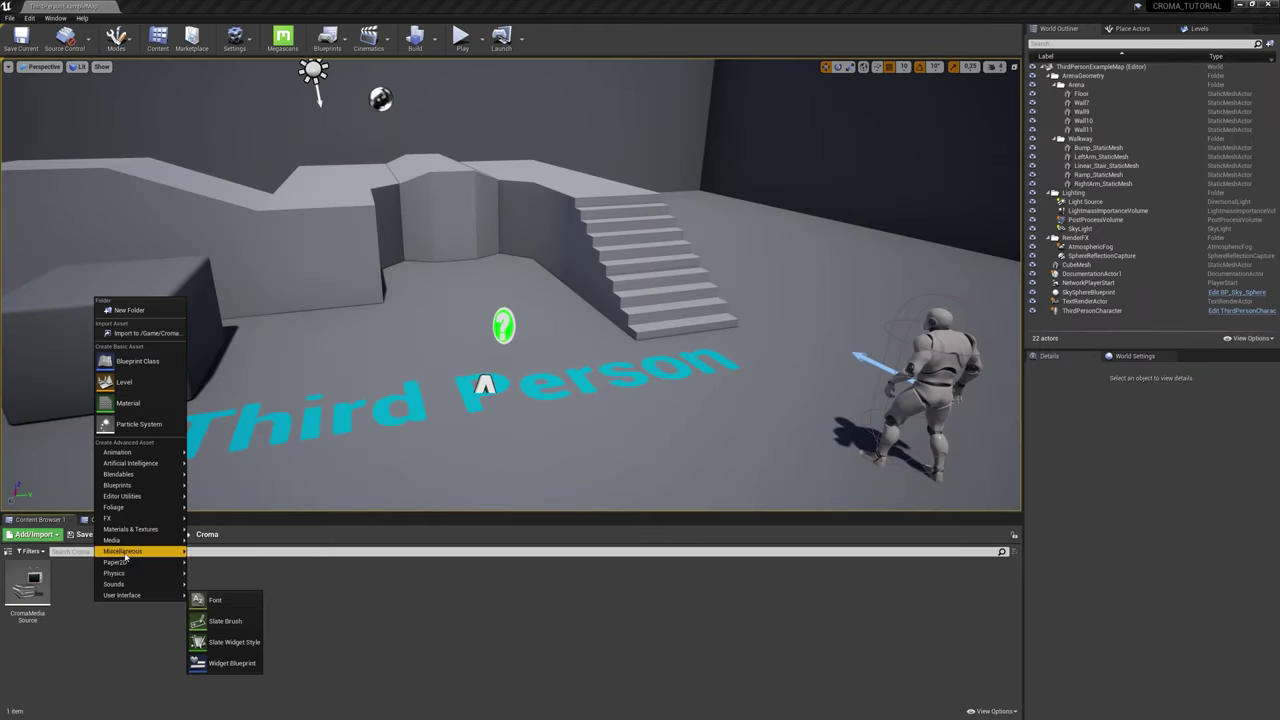
mouse_move(158, 541)
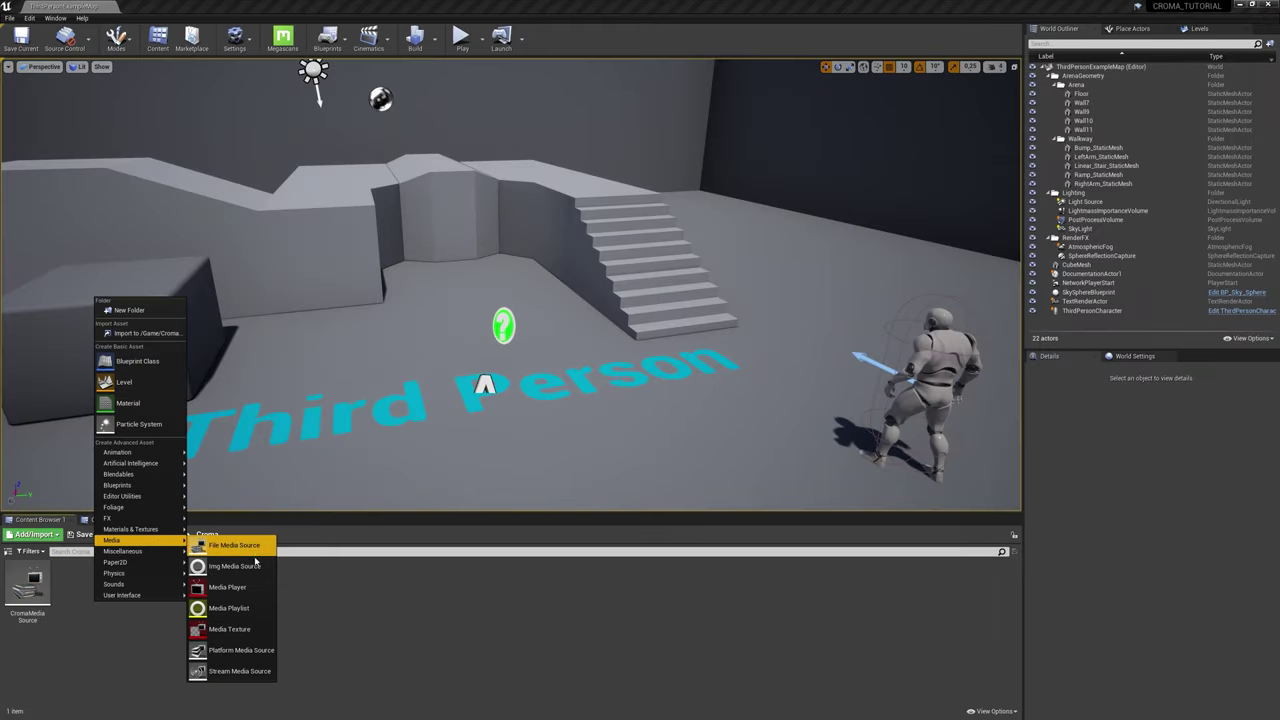
left_click(243, 589)
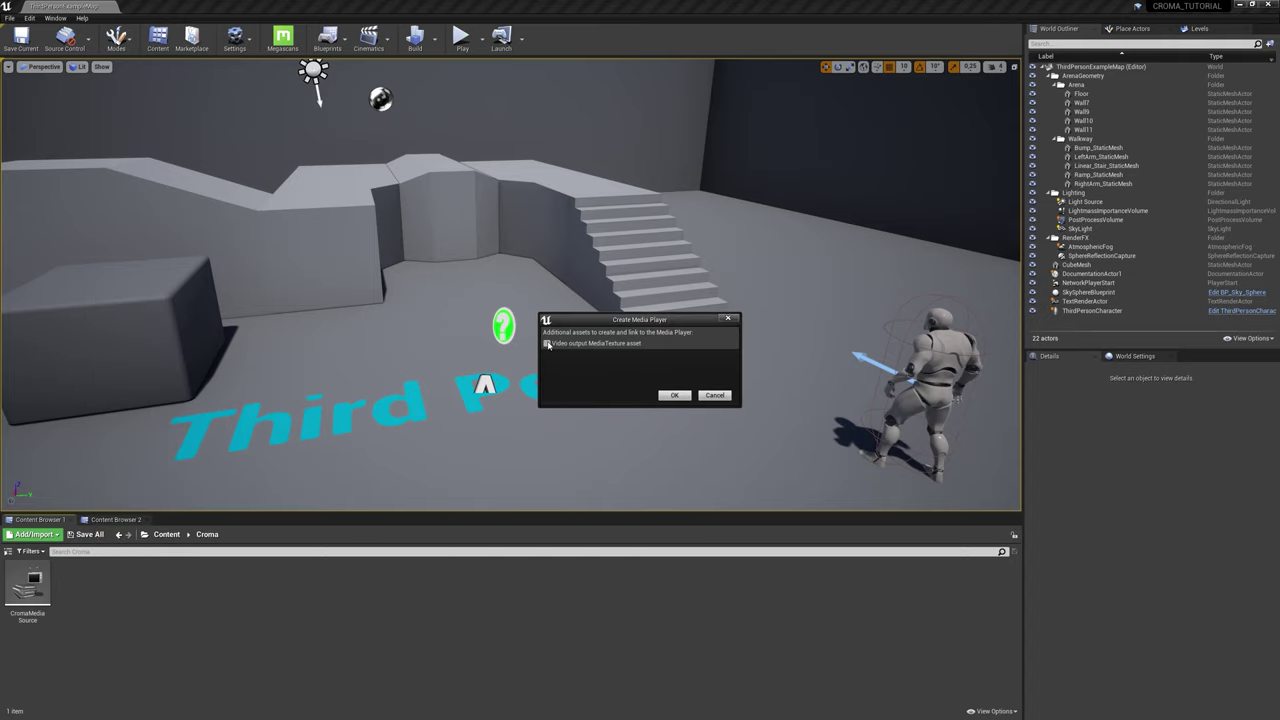
left_click(675, 396)
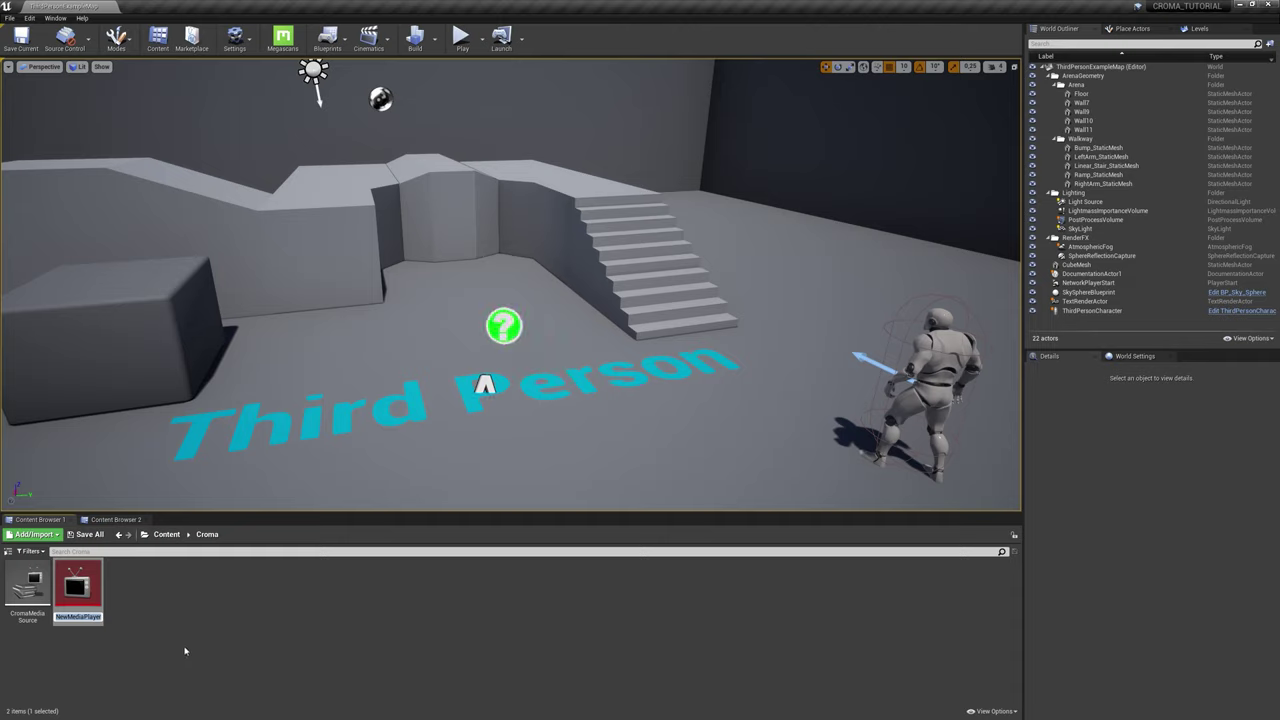
type("CromaMedia")
type("Player")
key("Return")
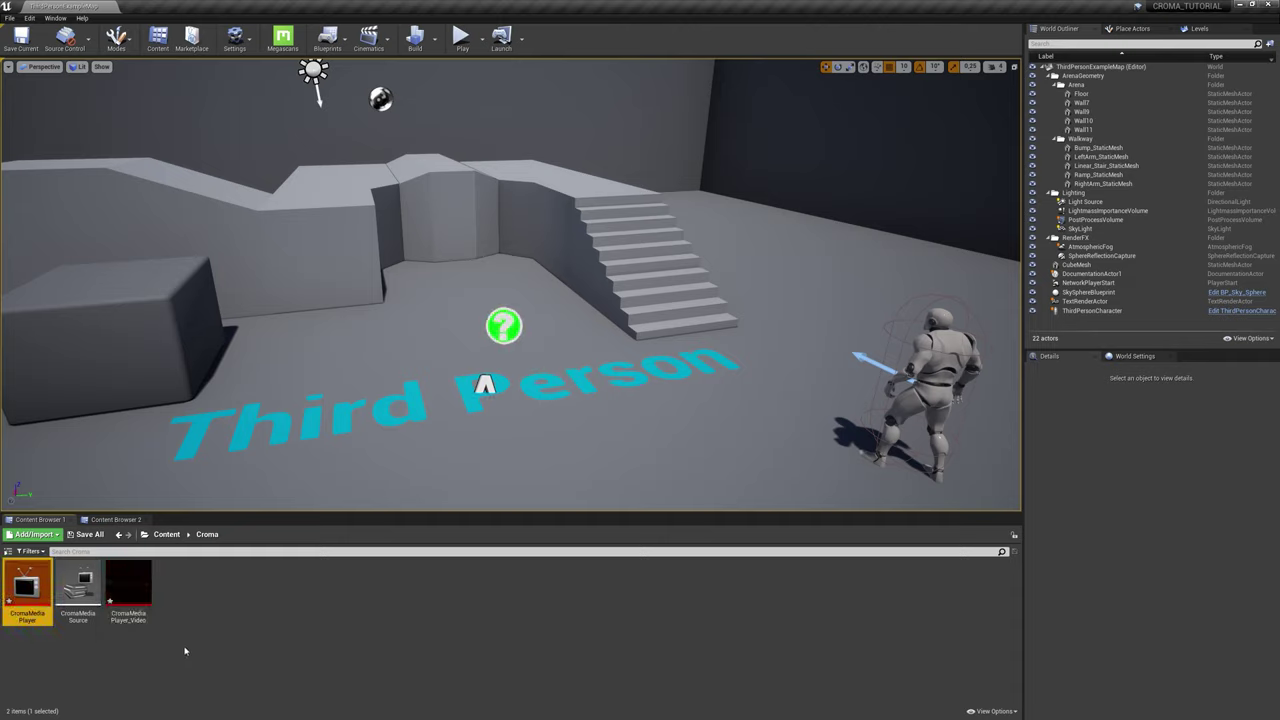
- Play CromaMediaSource in CromaMediaPlayer and scrub ahead to about 10 seconds
double_click(40, 586)
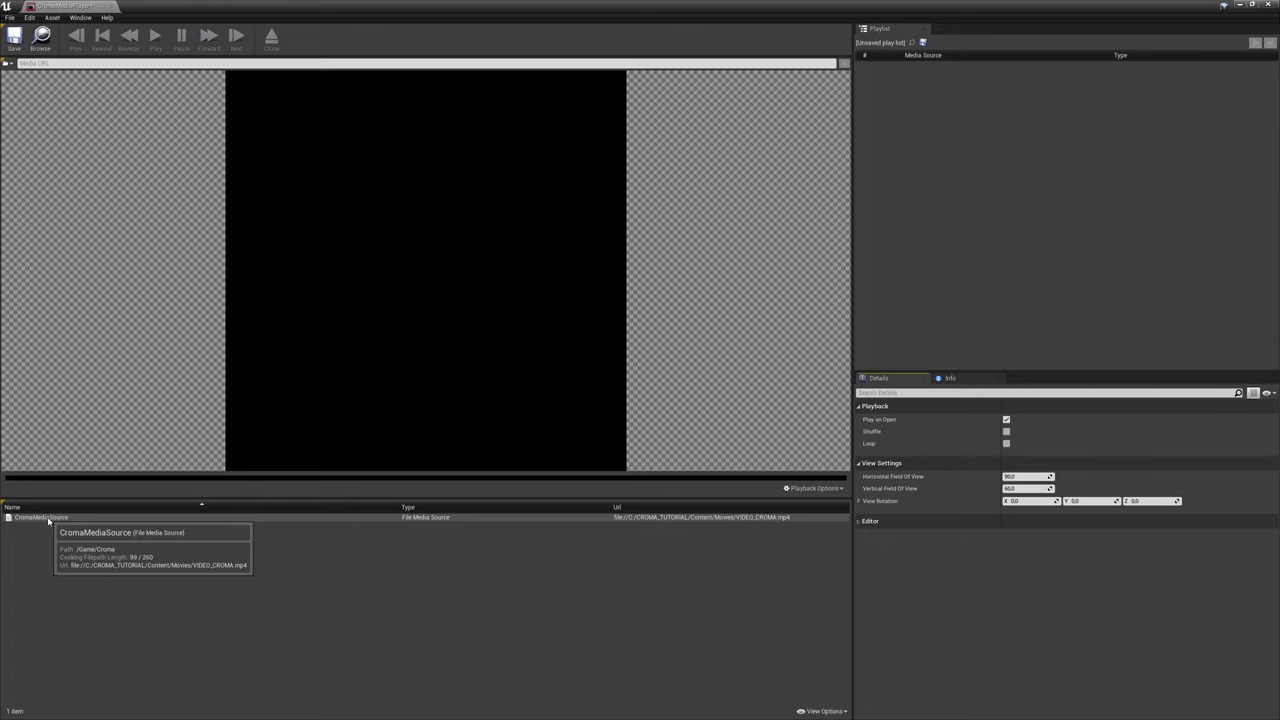
double_click(47, 518)
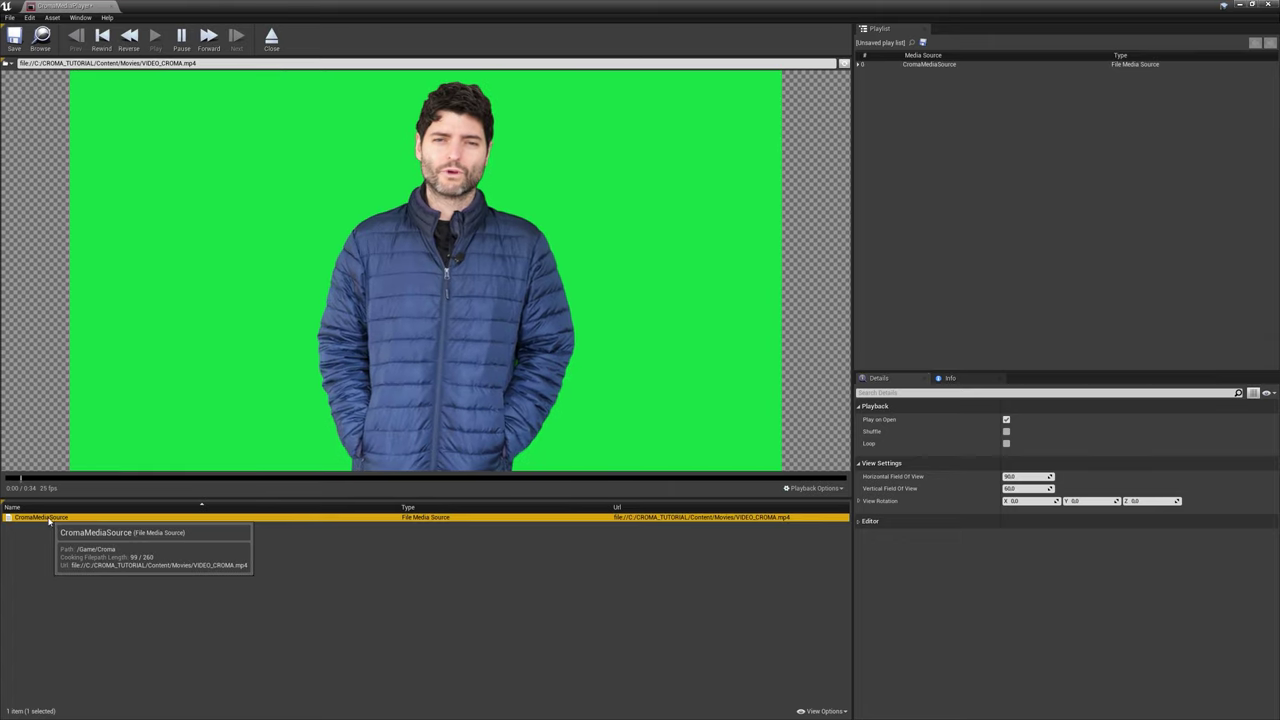
left_click_drag(170, 479, 333, 480)
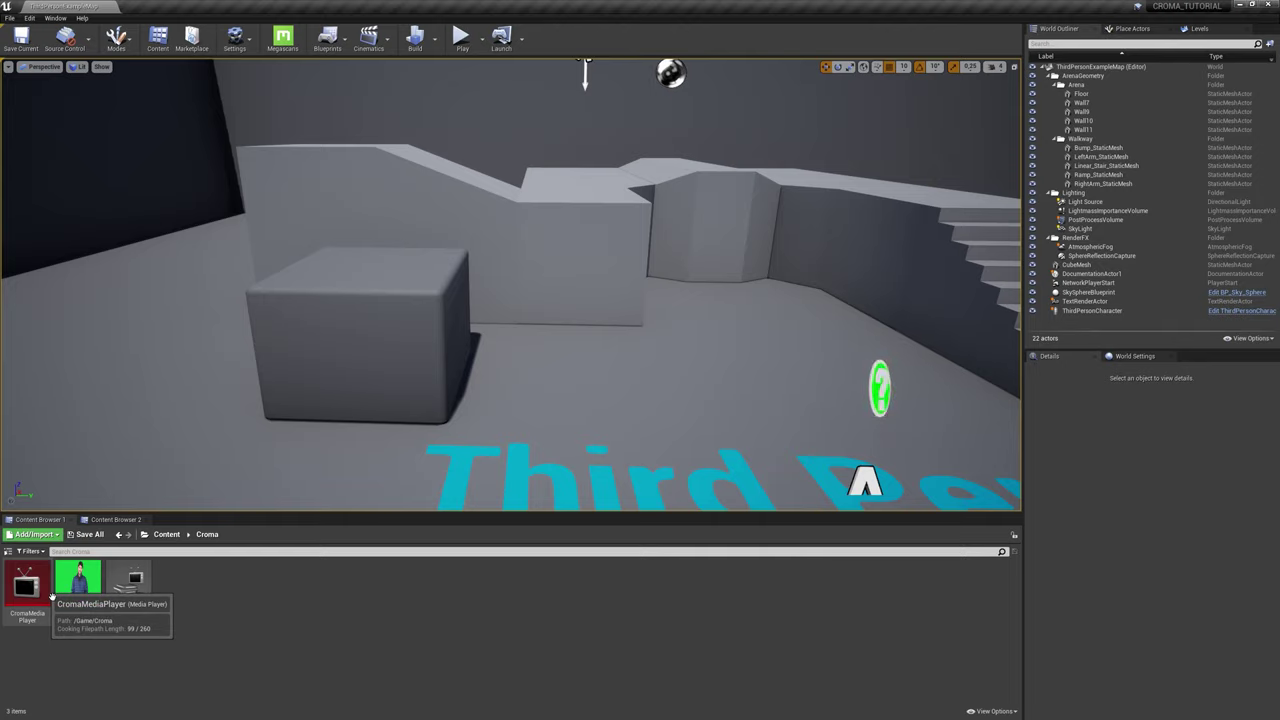
- Place a Basic Plane in the level, focus on it, and drop CromaMediaPlayer_Video onto it
mouse_move(96, 596)
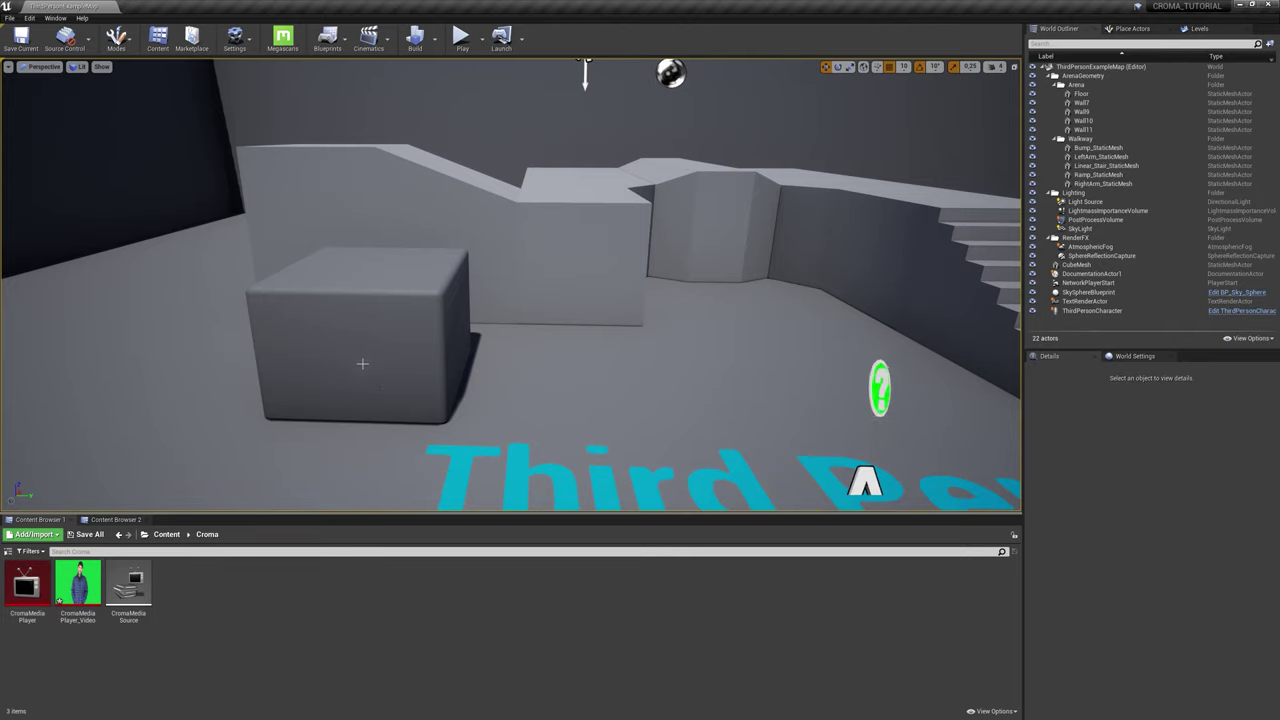
mouse_move(360, 363)
left_mouse_down()
mouse_move(345, 440)
mouse_move(360, 400)
left_mouse_up()
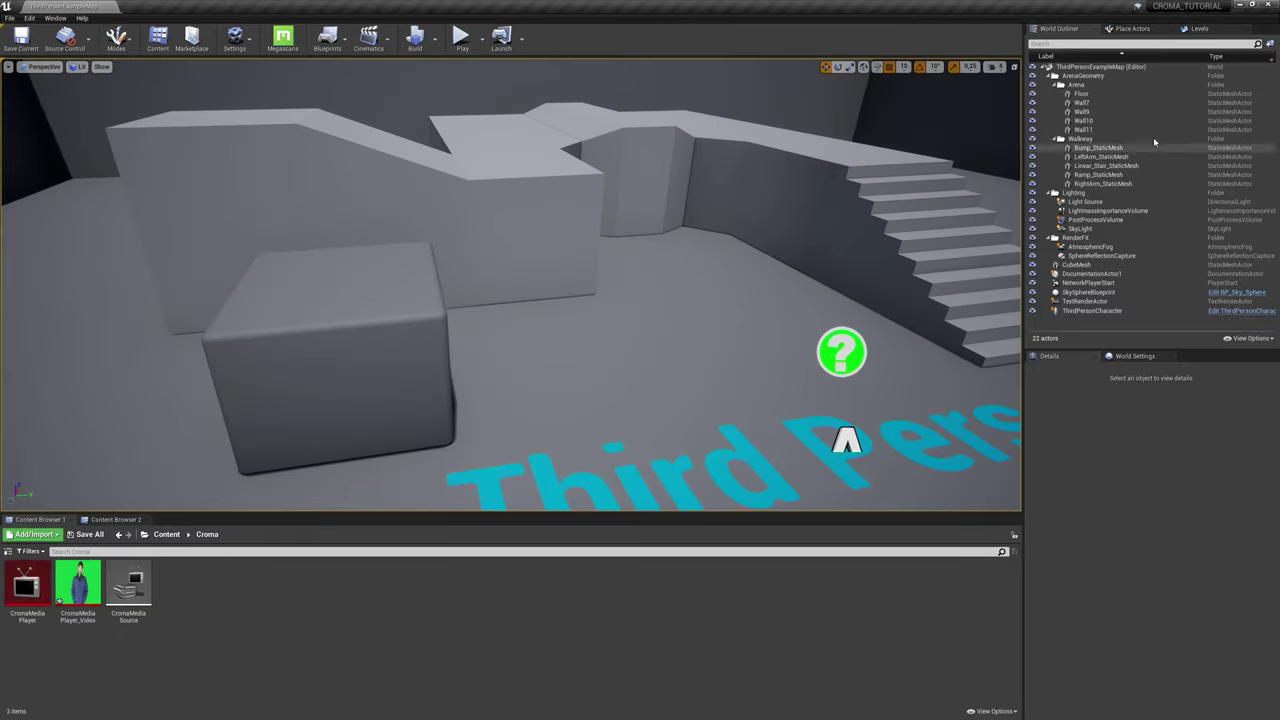
left_click(1134, 30)
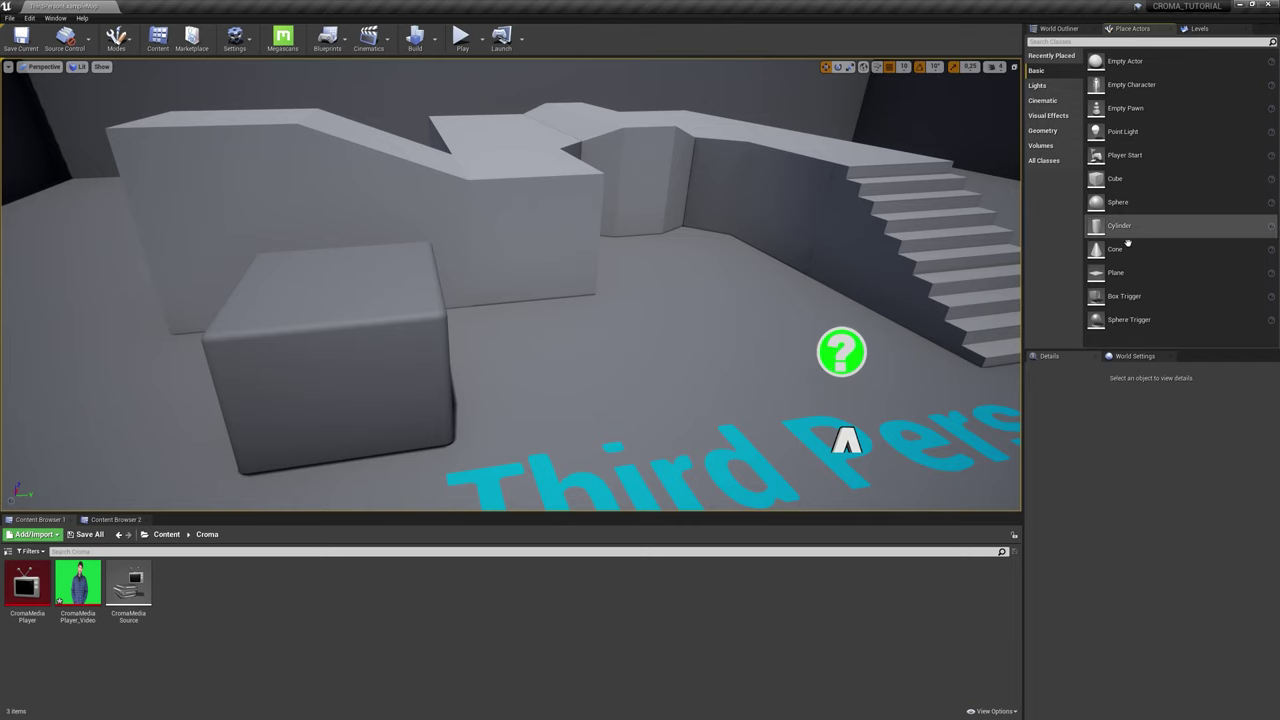
left_click_drag(1133, 283, 685, 295)
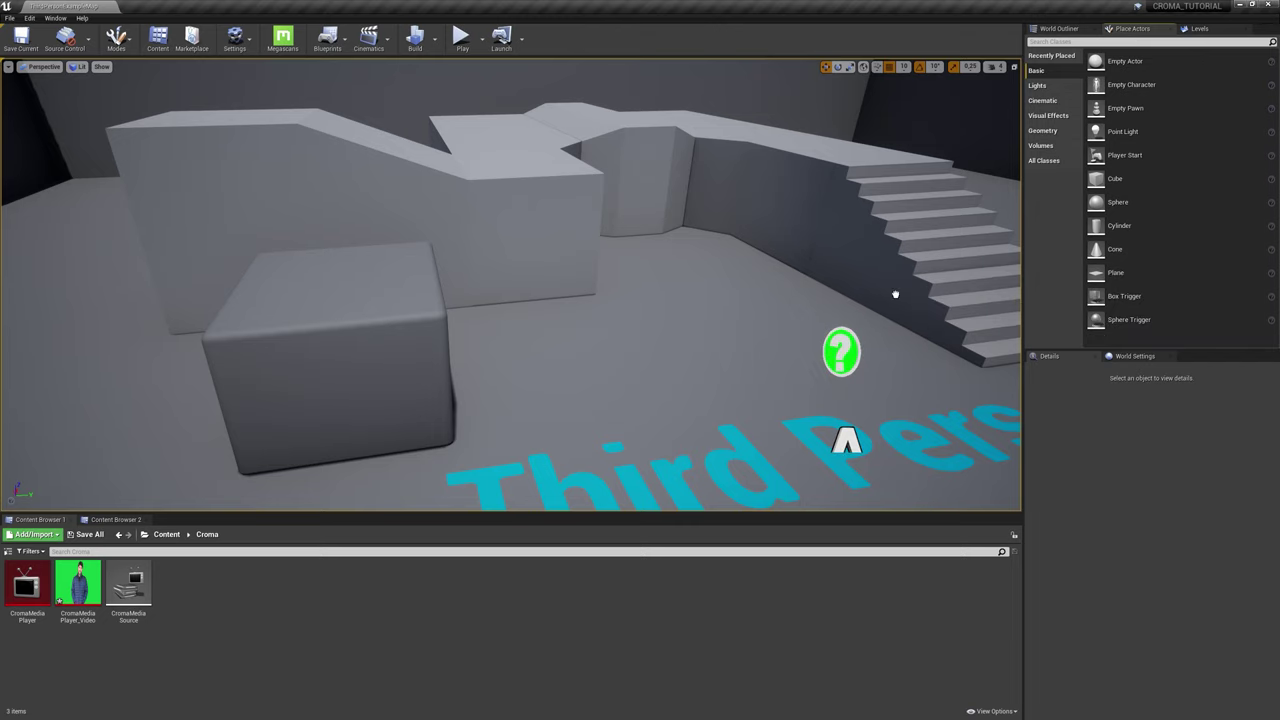
key("f")
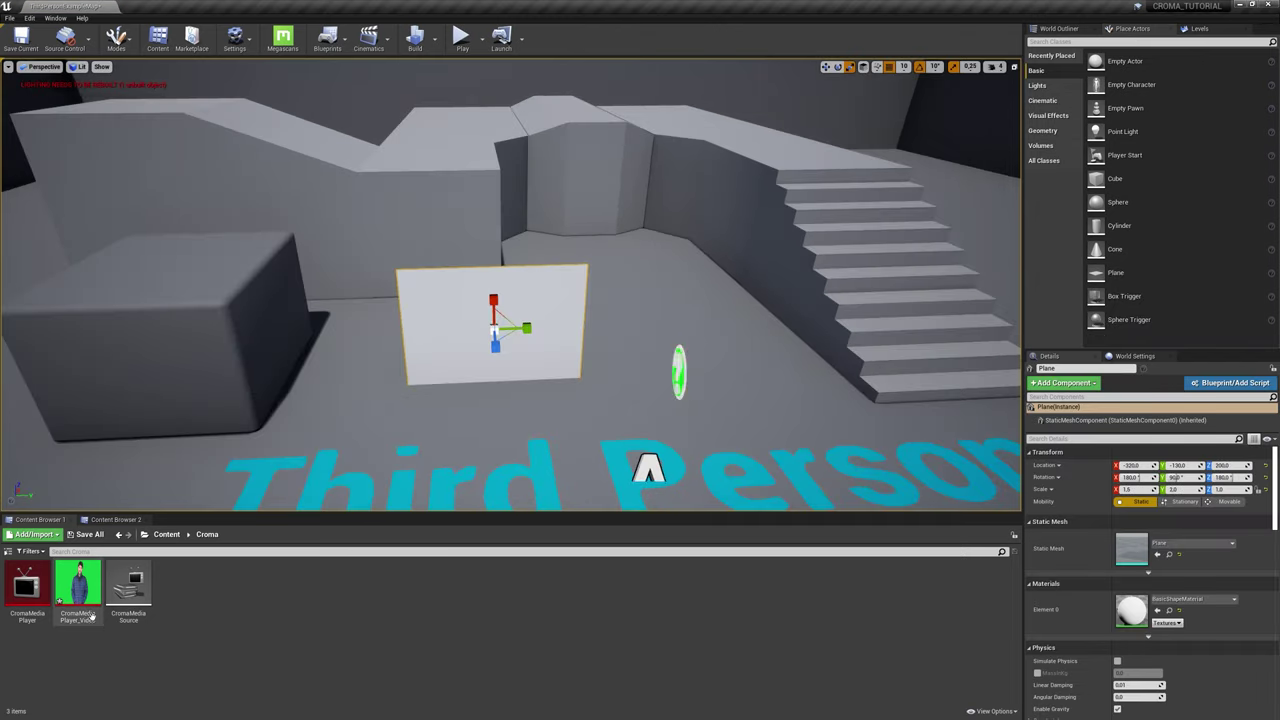
mouse_move(78, 585)
left_mouse_down()
mouse_move(441, 489)
mouse_move(455, 325)
left_mouse_up()
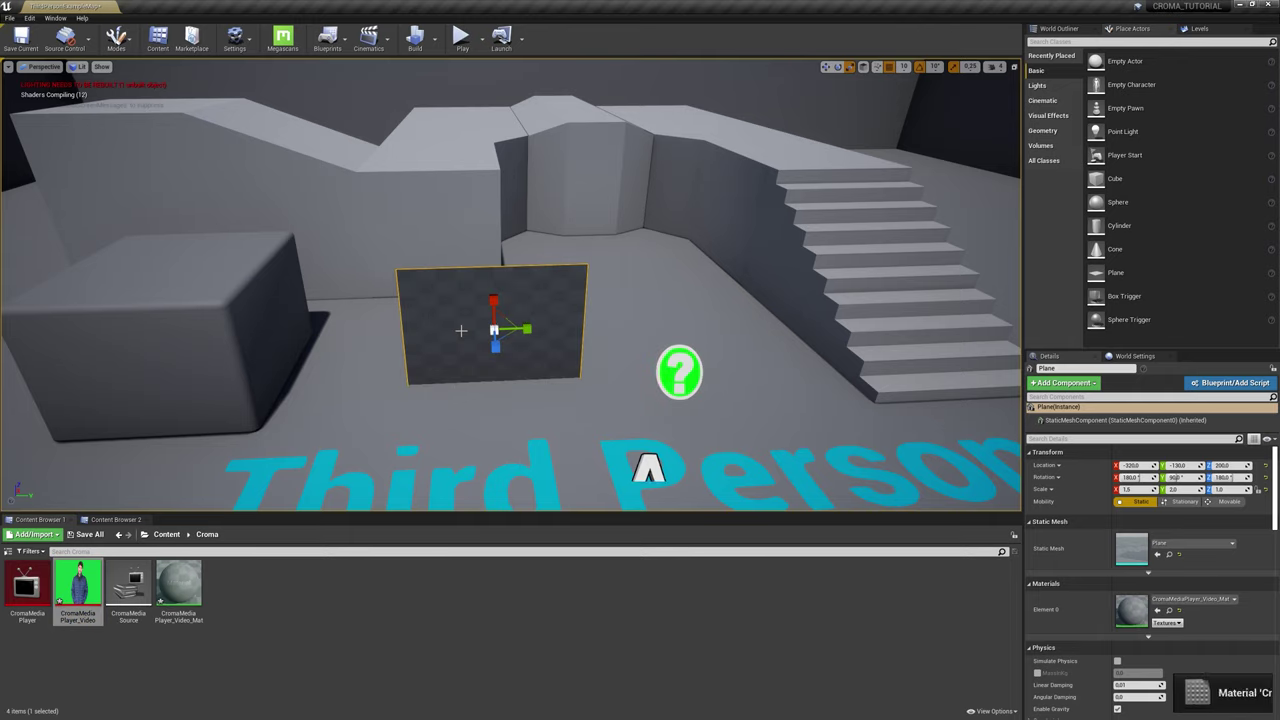
- Set CromaMediaPlayer_Video_Mat's Blend Mode to Masked and Shading Model to Unlit
double_click(188, 582)
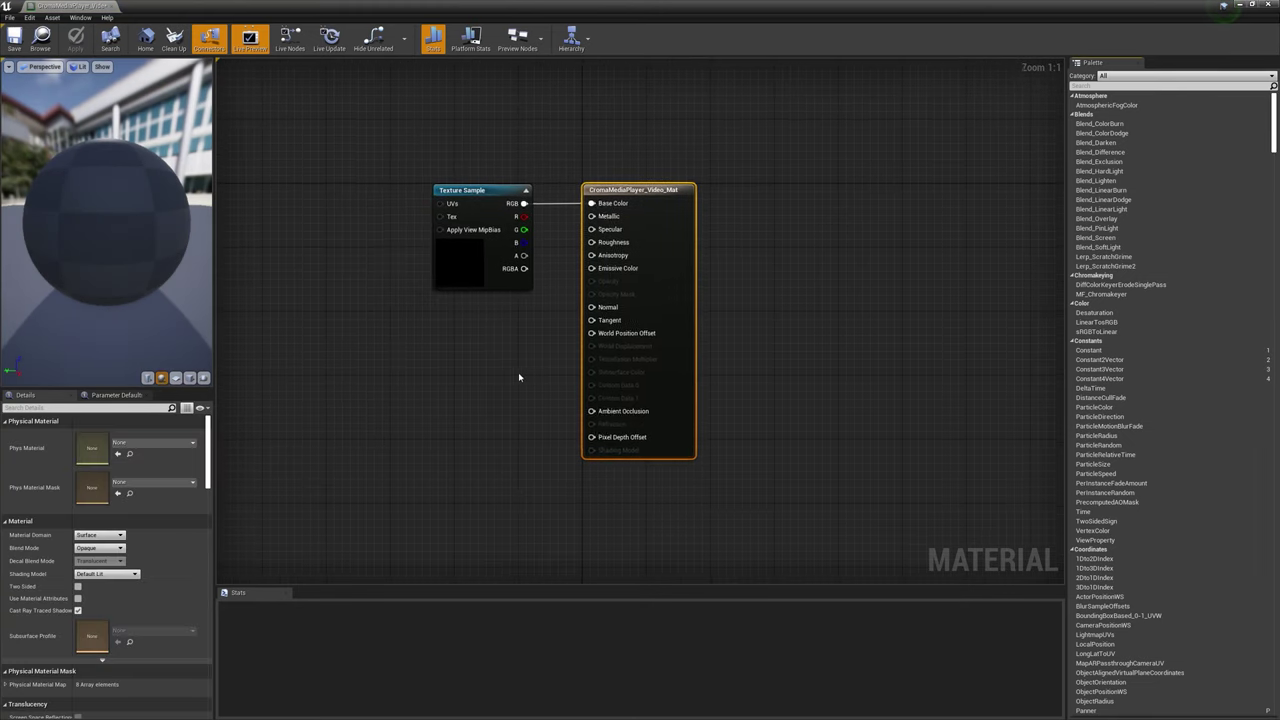
left_click_drag(620, 244, 456, 244)
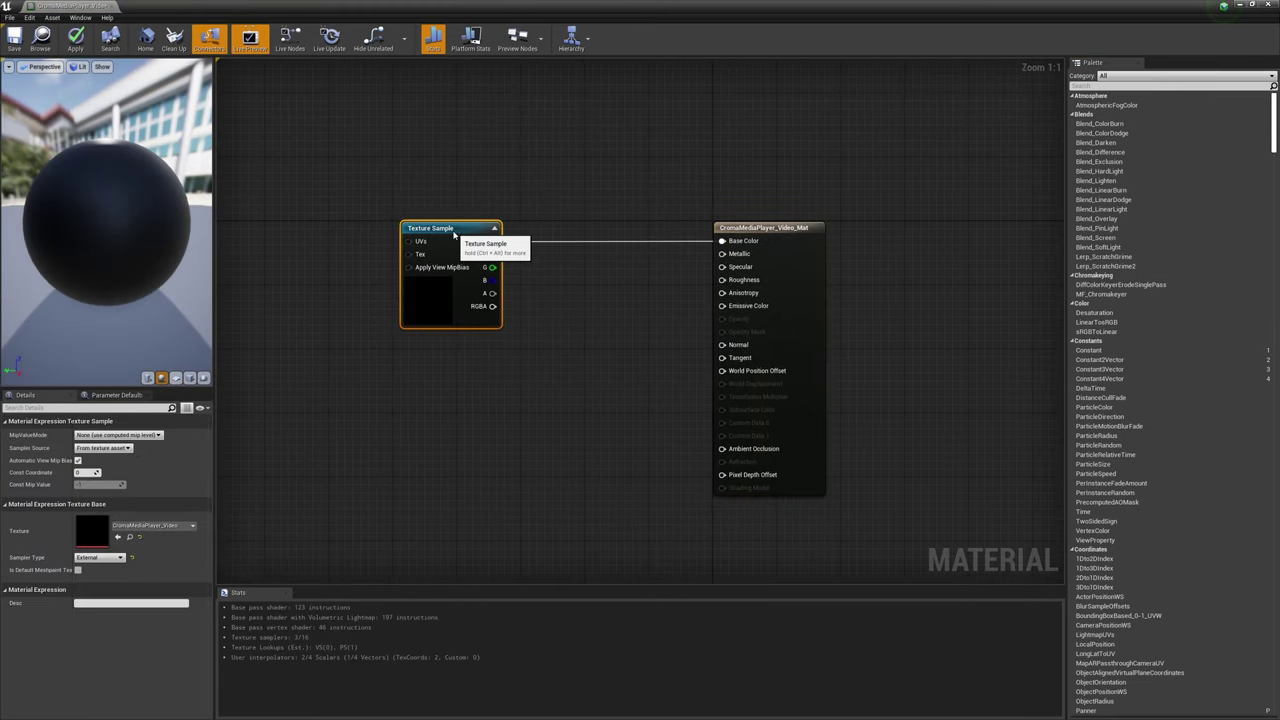
left_click(776, 233)
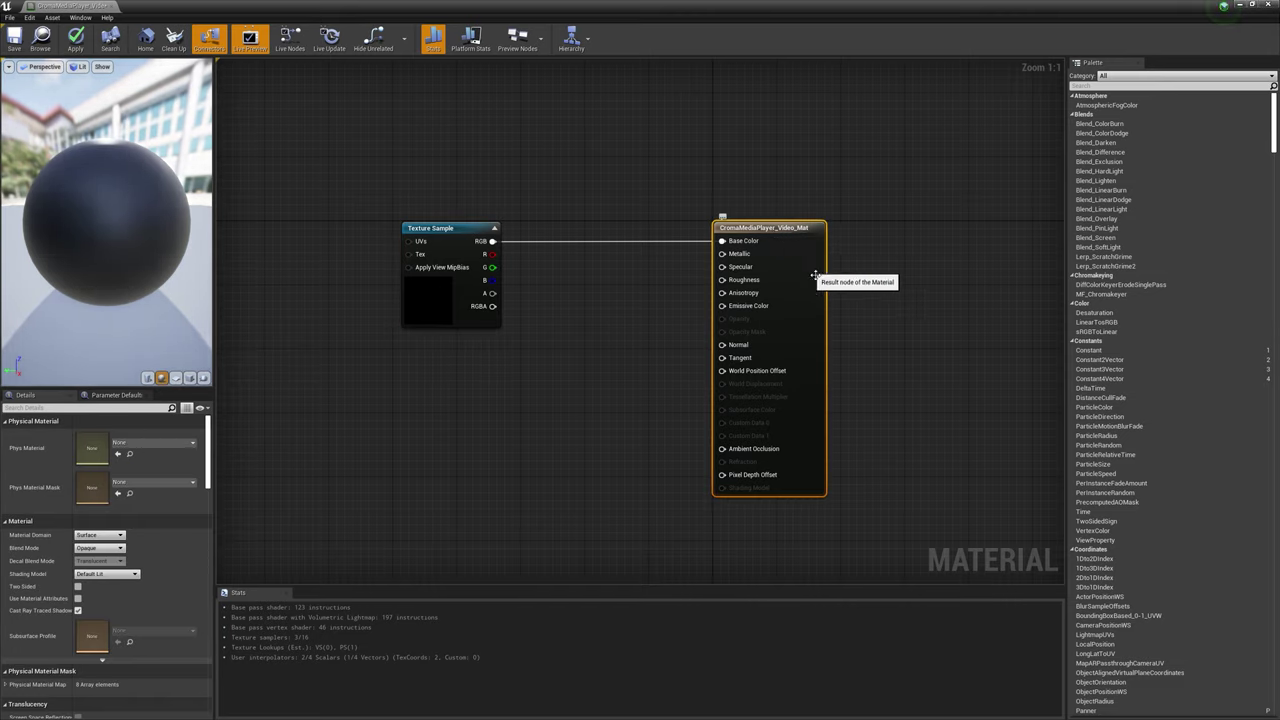
left_click(103, 549)
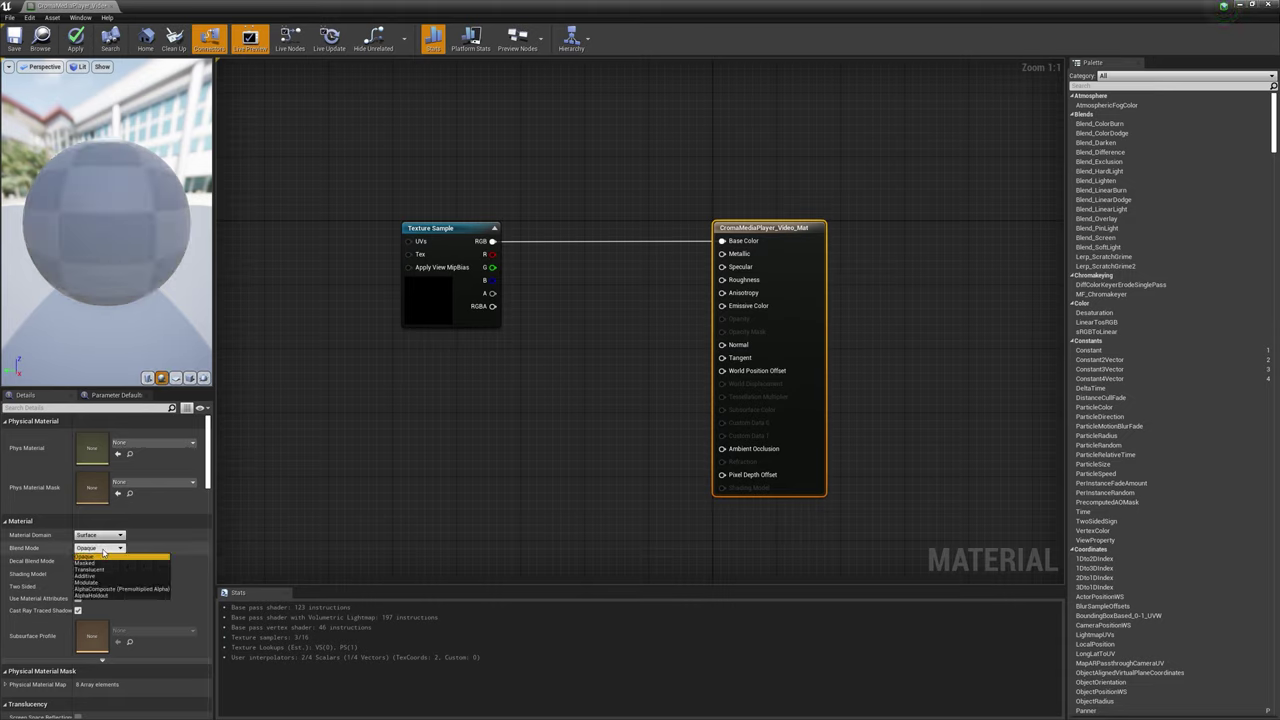
left_click(86, 563)
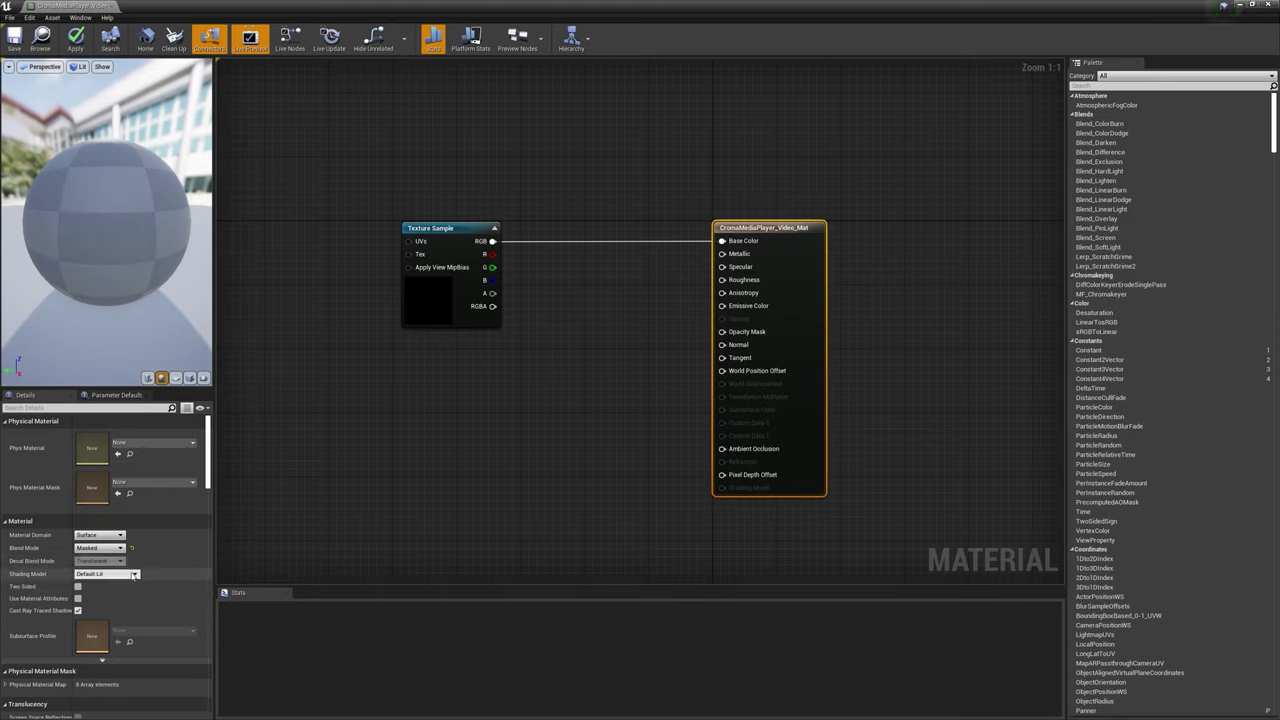
left_click(104, 576)
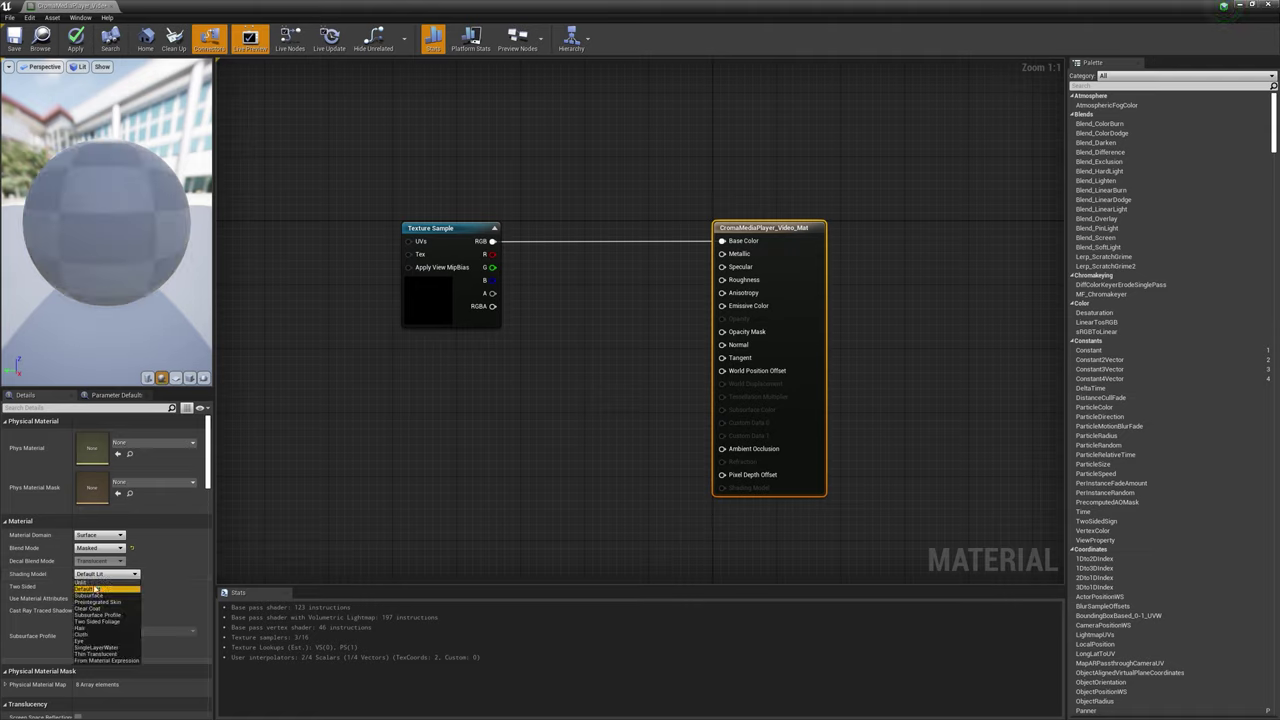
left_click(84, 582)
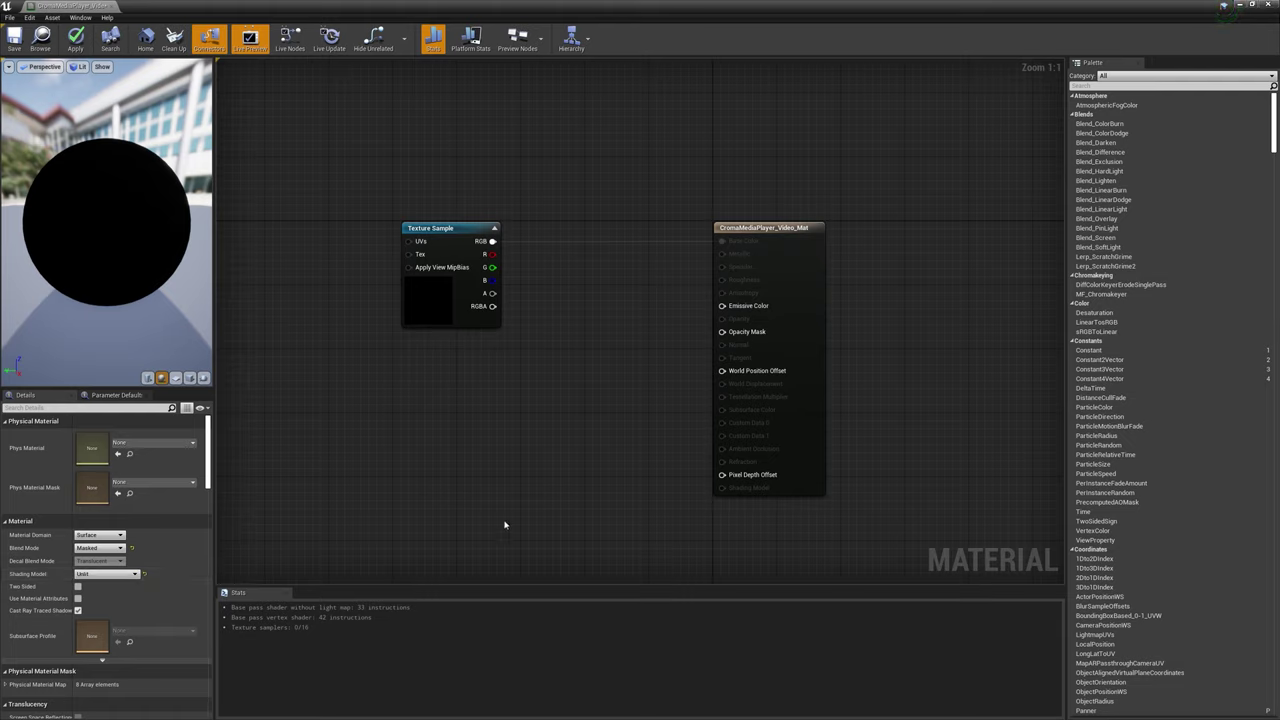
- Disconnect the texture from Base Color and search 'chroma' for a node fed from RGB
left_click(722, 241, "alt")
left_click_drag(475, 260, 370, 244)
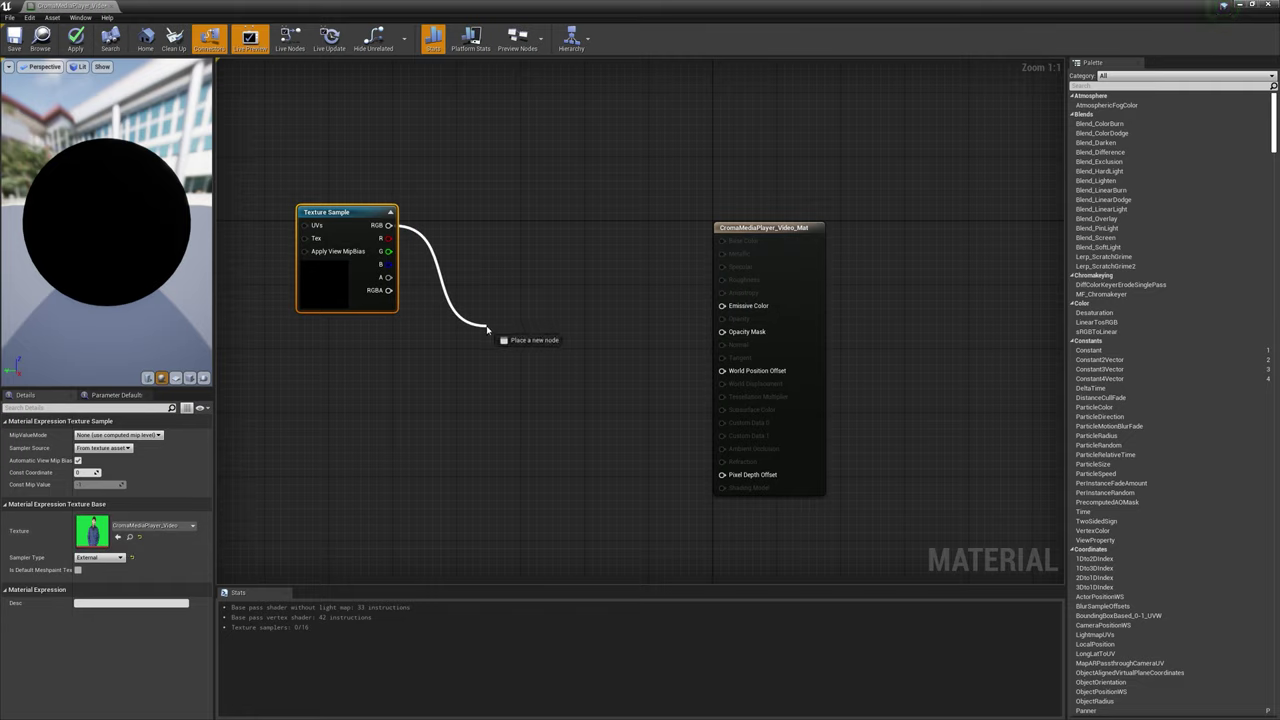
left_click_drag(388, 226, 486, 326)
type("chroma")
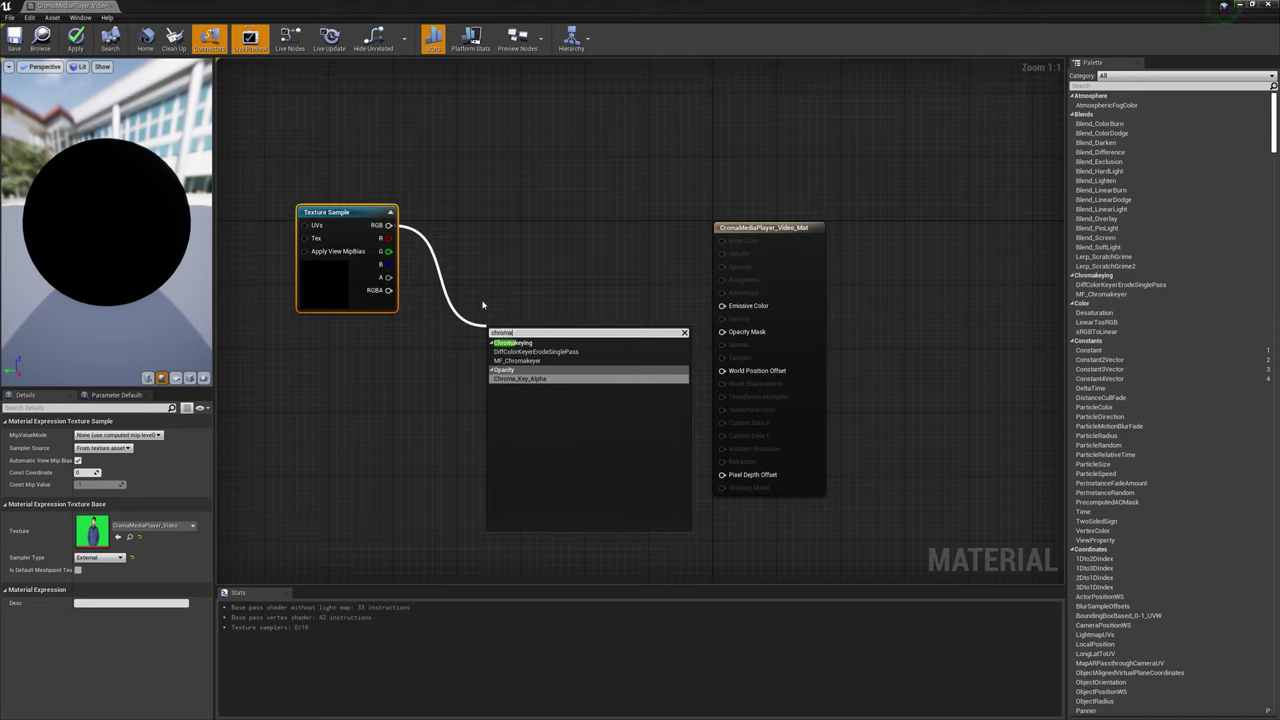
- Add Chroma_Key_Alpha with RGB into Image Color, Raw Comparison into Opacity Mask, RGB into Emissive Color
key("Return")
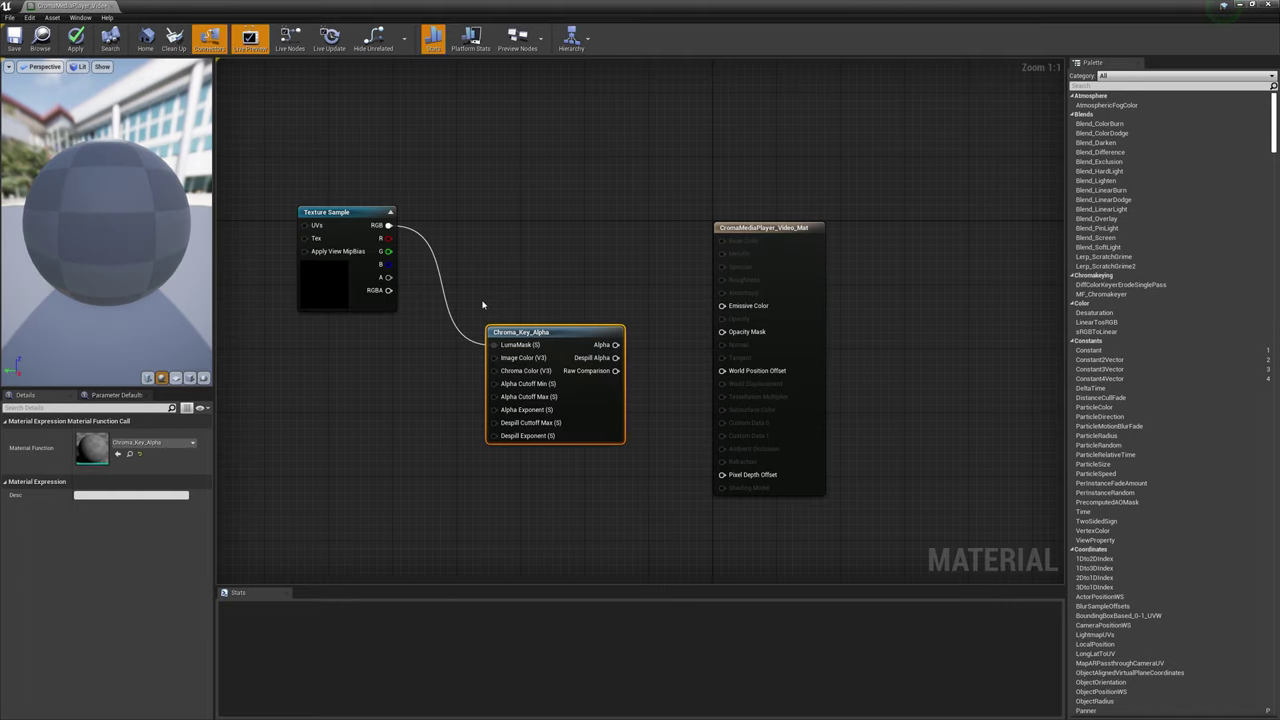
mouse_move(517, 331)
left_mouse_down()
mouse_move(503, 292)
mouse_move(494, 300)
left_mouse_up()
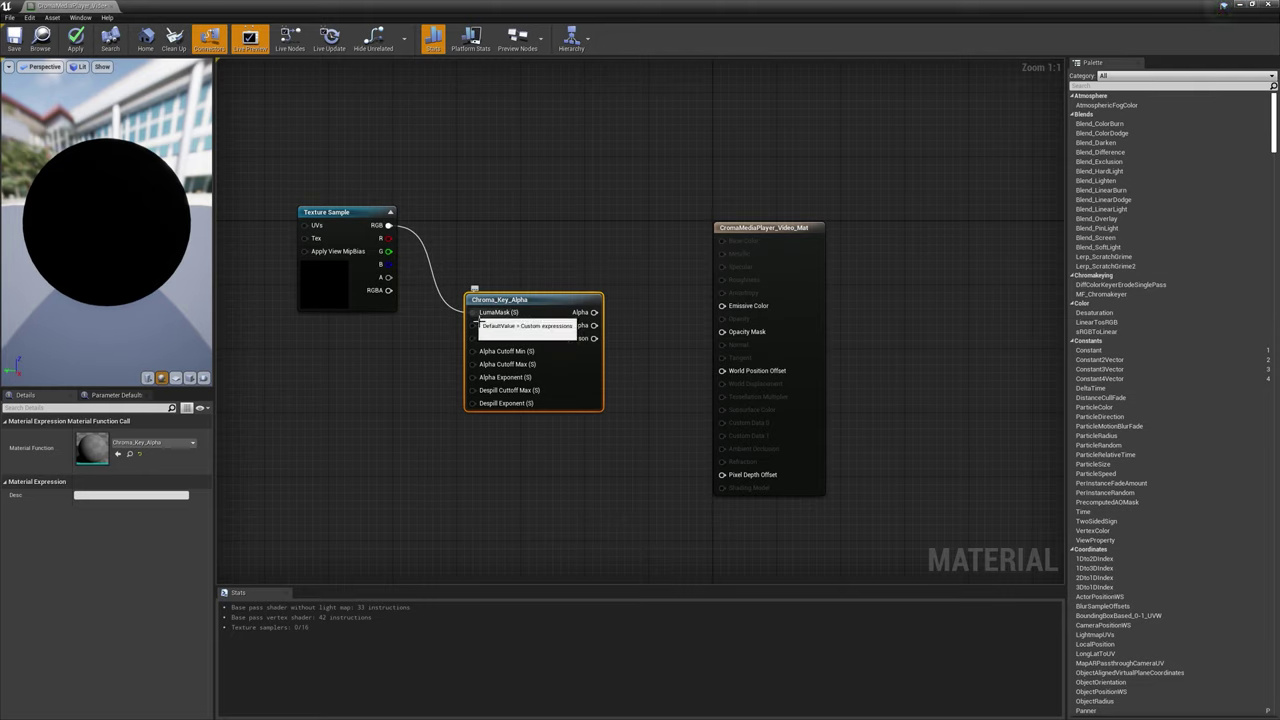
left_click_drag(475, 314, 476, 326, "ctrl")
left_click_drag(562, 318, 554, 318)
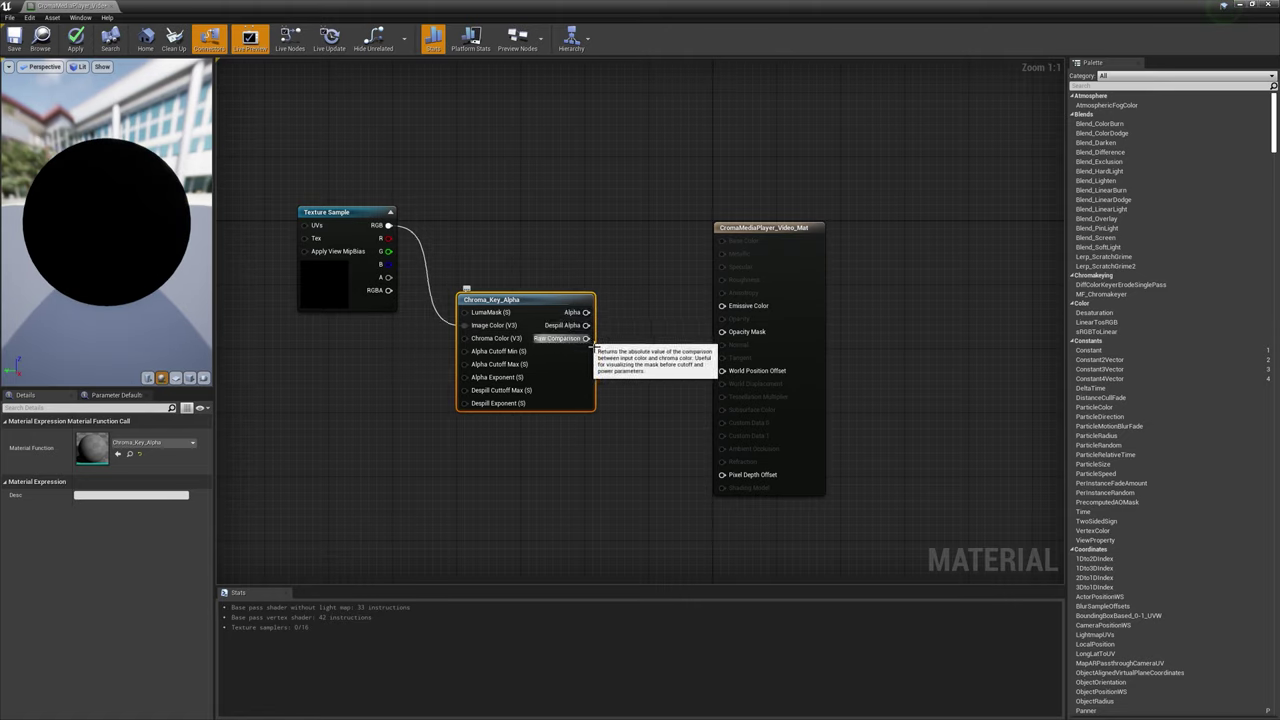
left_click_drag(594, 344, 603, 346)
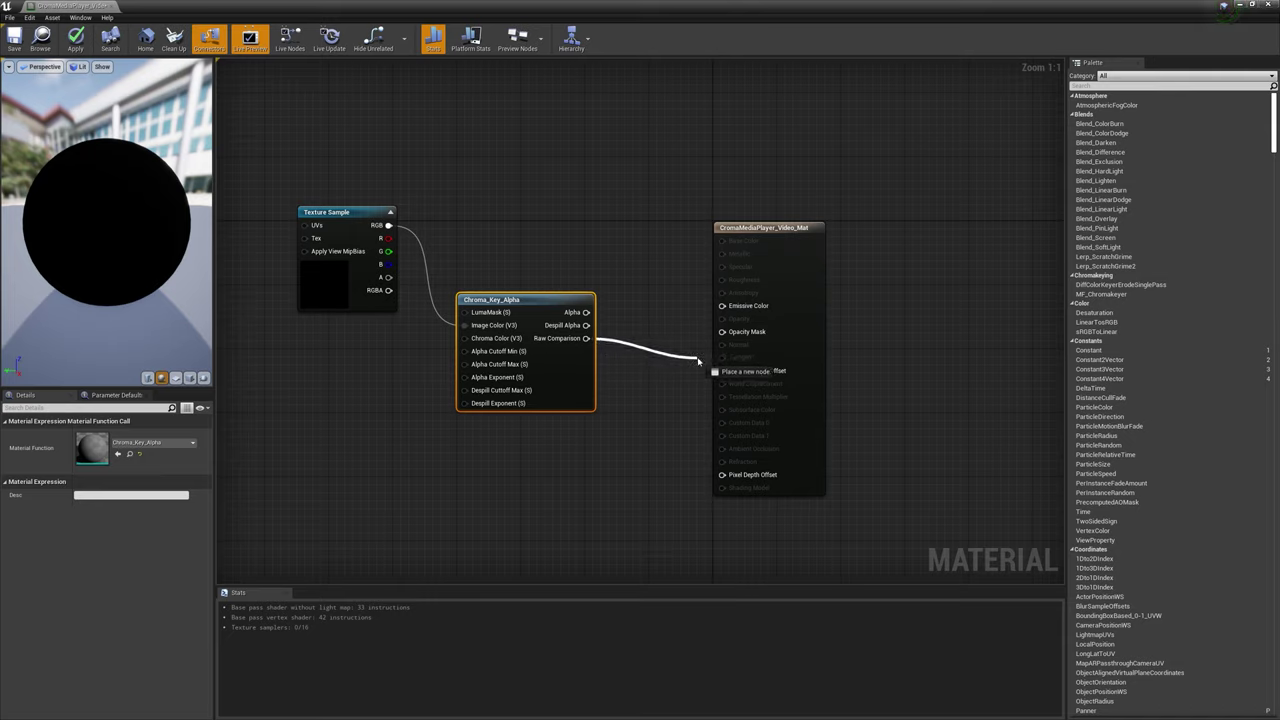
left_click_drag(698, 361, 724, 332)
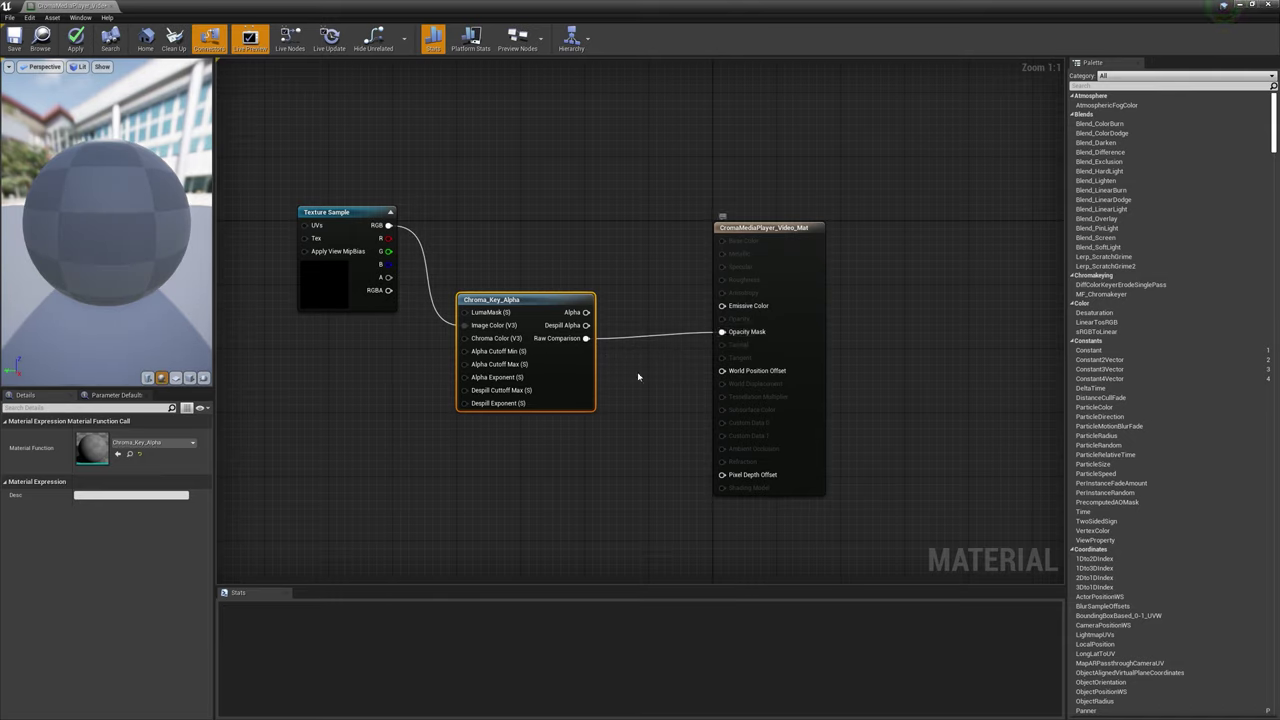
left_click_drag(390, 226, 721, 306)
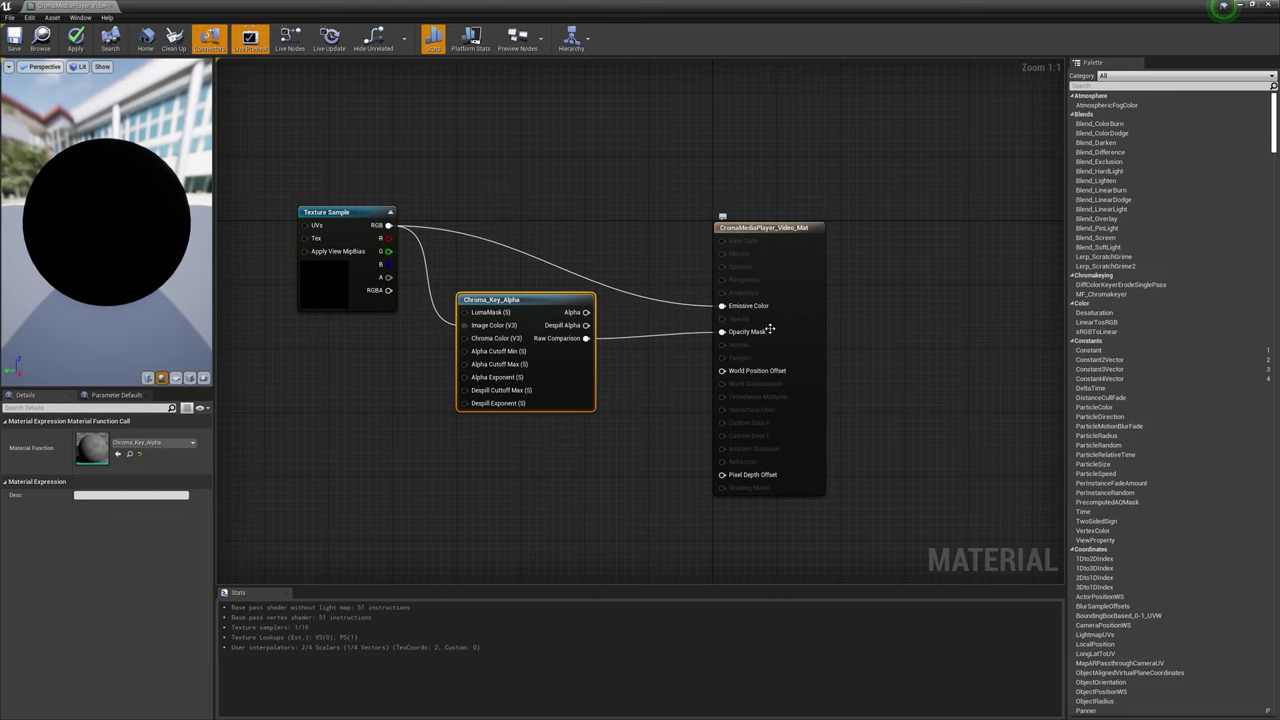
right_click_drag(414, 394, 540, 397)
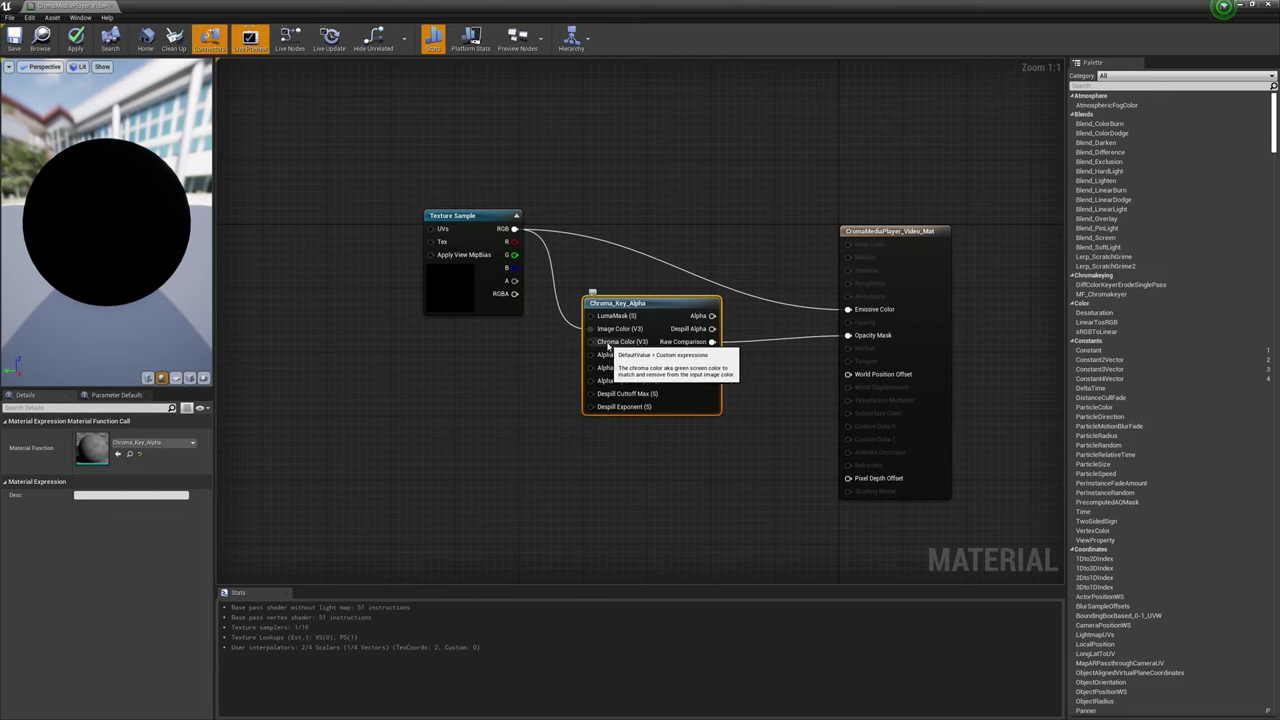
- Wire a 0,0,0 Constant3Vector into Chroma Color and move the material editor over the level view
right_click(436, 357)
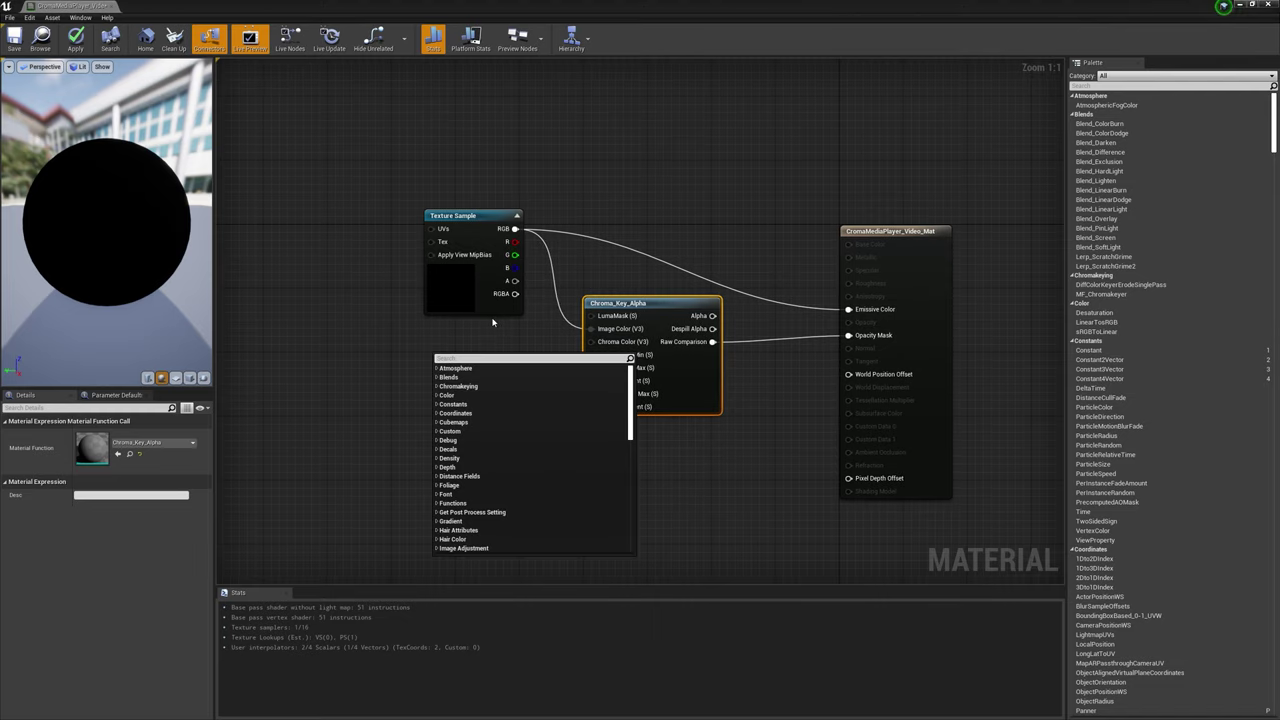
type("constan")
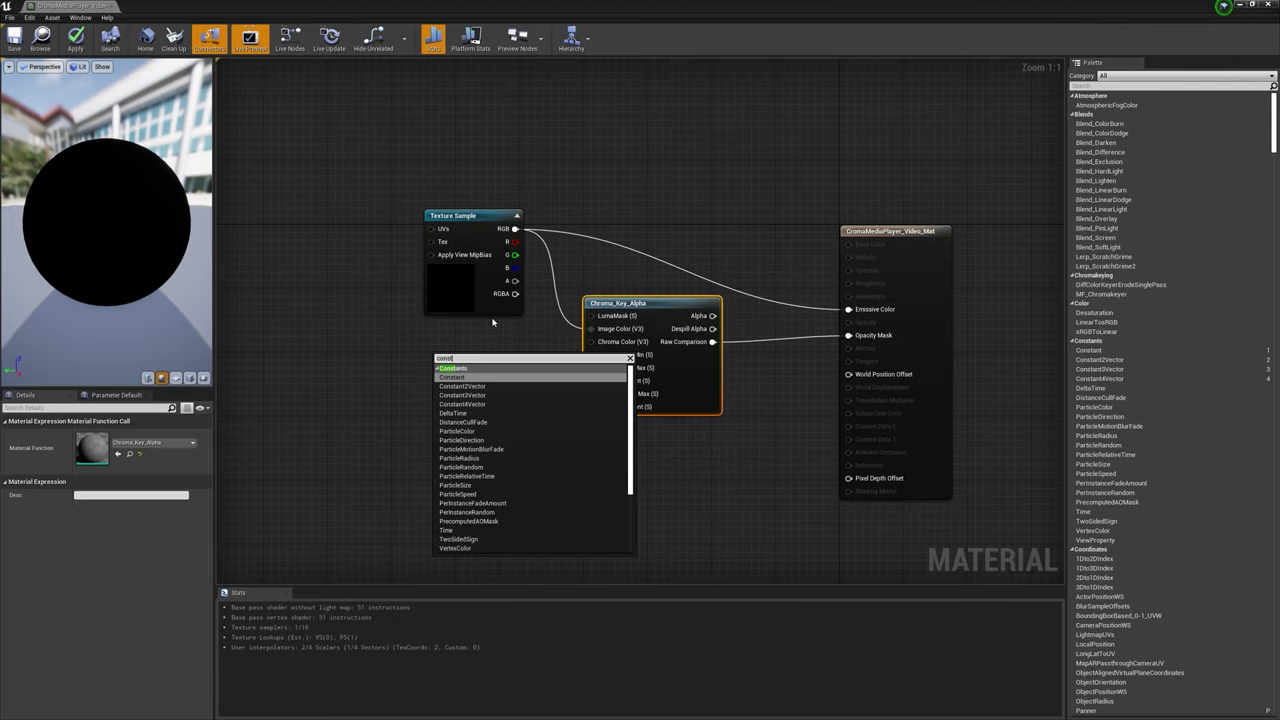
left_click(478, 399)
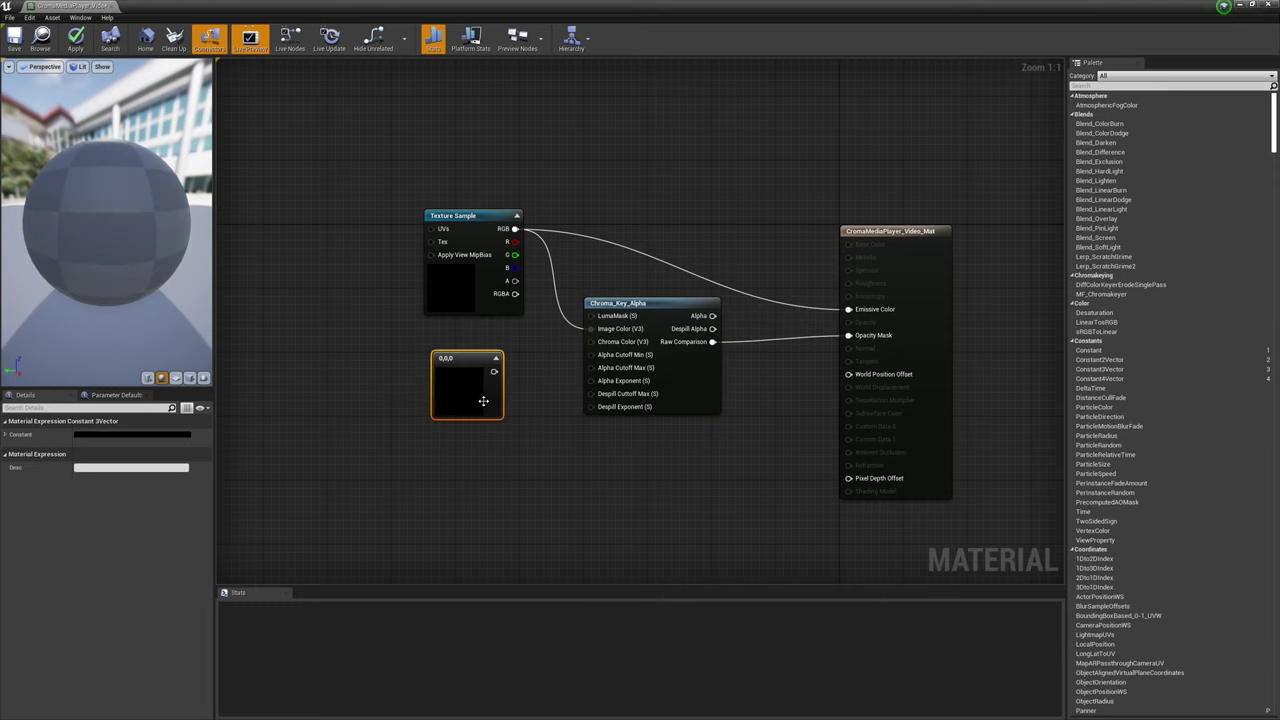
left_click_drag(509, 373, 591, 342)
left_click_drag(483, 380, 483, 372)
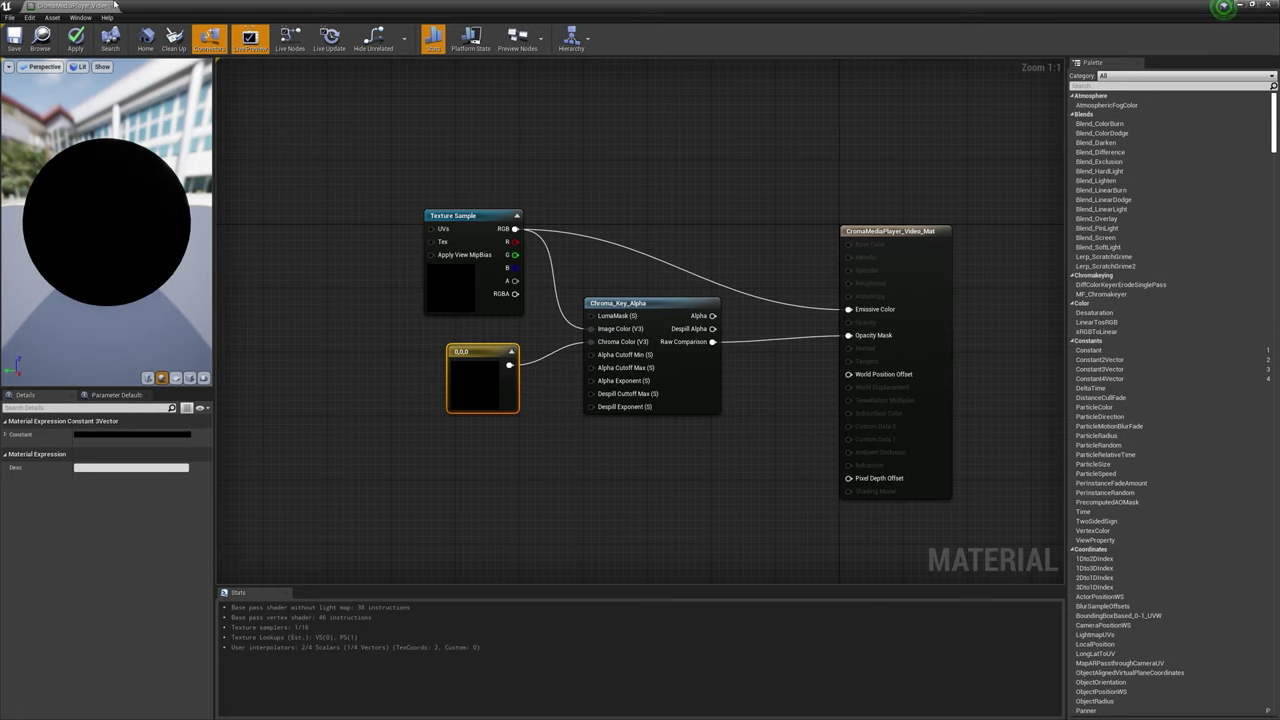
mouse_move(115, 5)
left_mouse_down()
mouse_move(727, 205)
mouse_move(727, 190)
left_mouse_up()
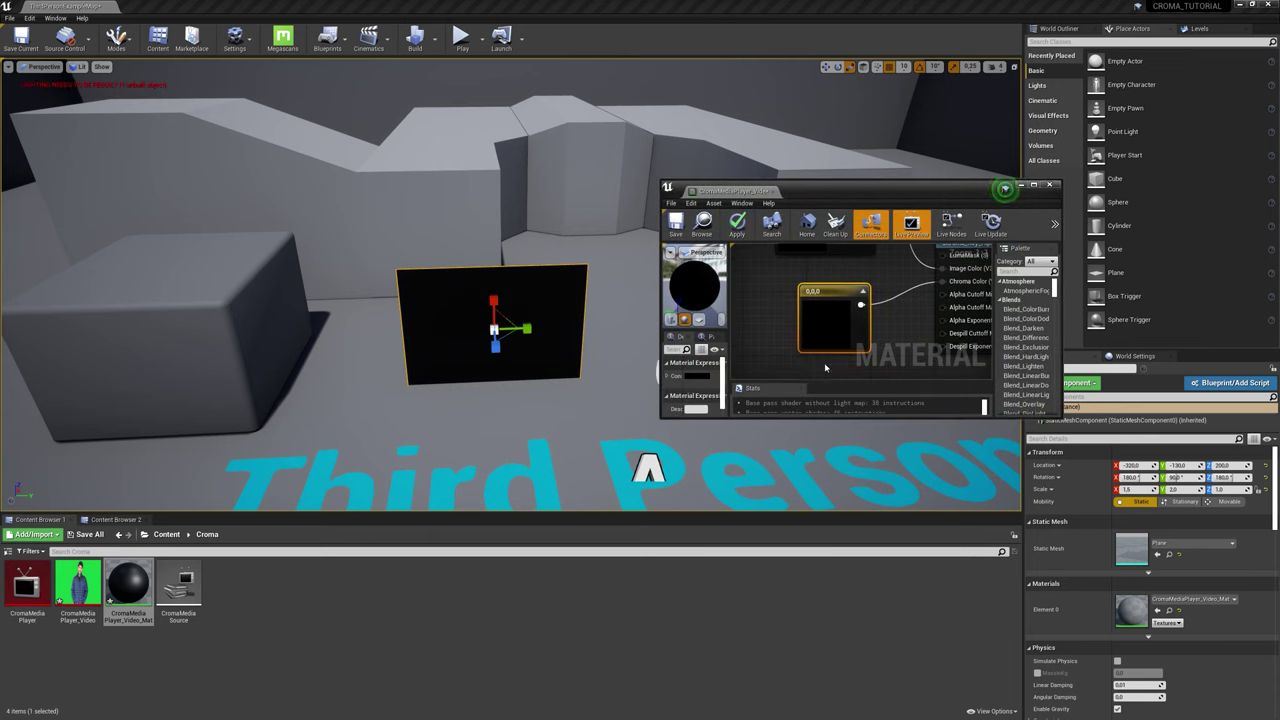
- Set the constant's colour to the sampled green-screen green (0.00802, 0.591, 0.0595)
double_click(829, 322)
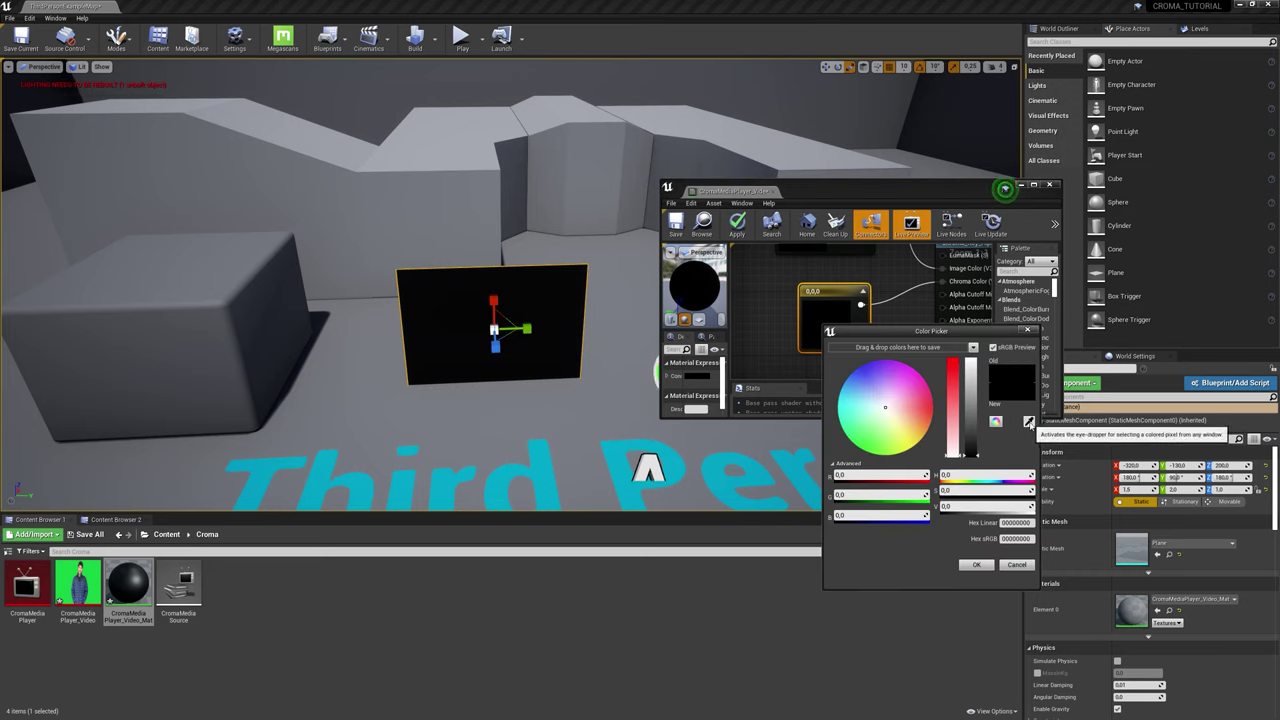
left_click_drag(1029, 422, 73, 578)
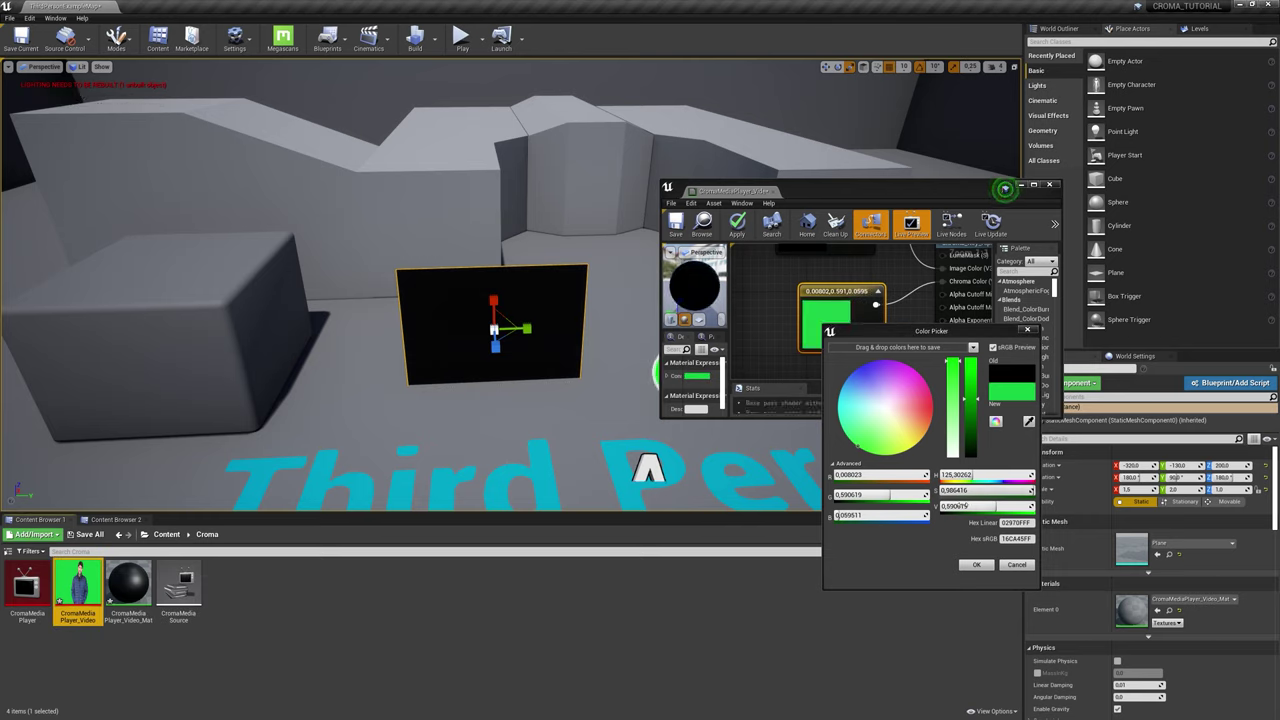
left_click(975, 567)
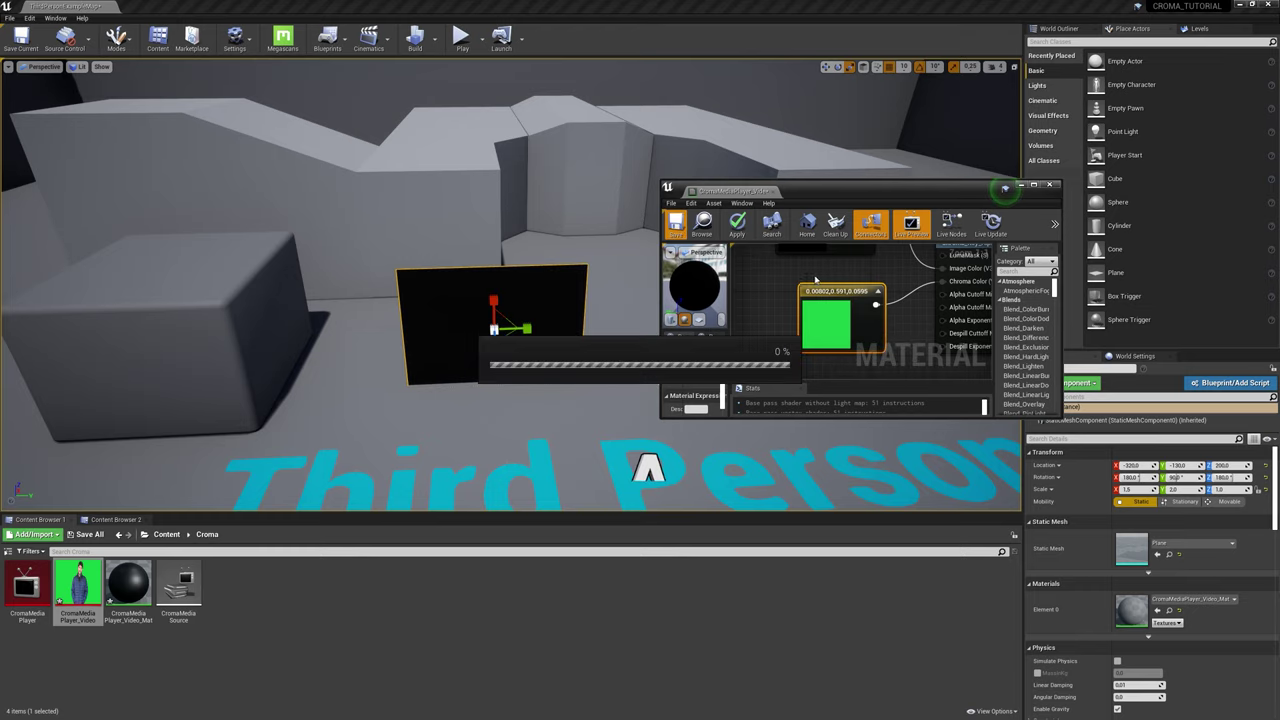
- Delete the white test plane from the level
right_click_drag(560, 300, 600, 300)
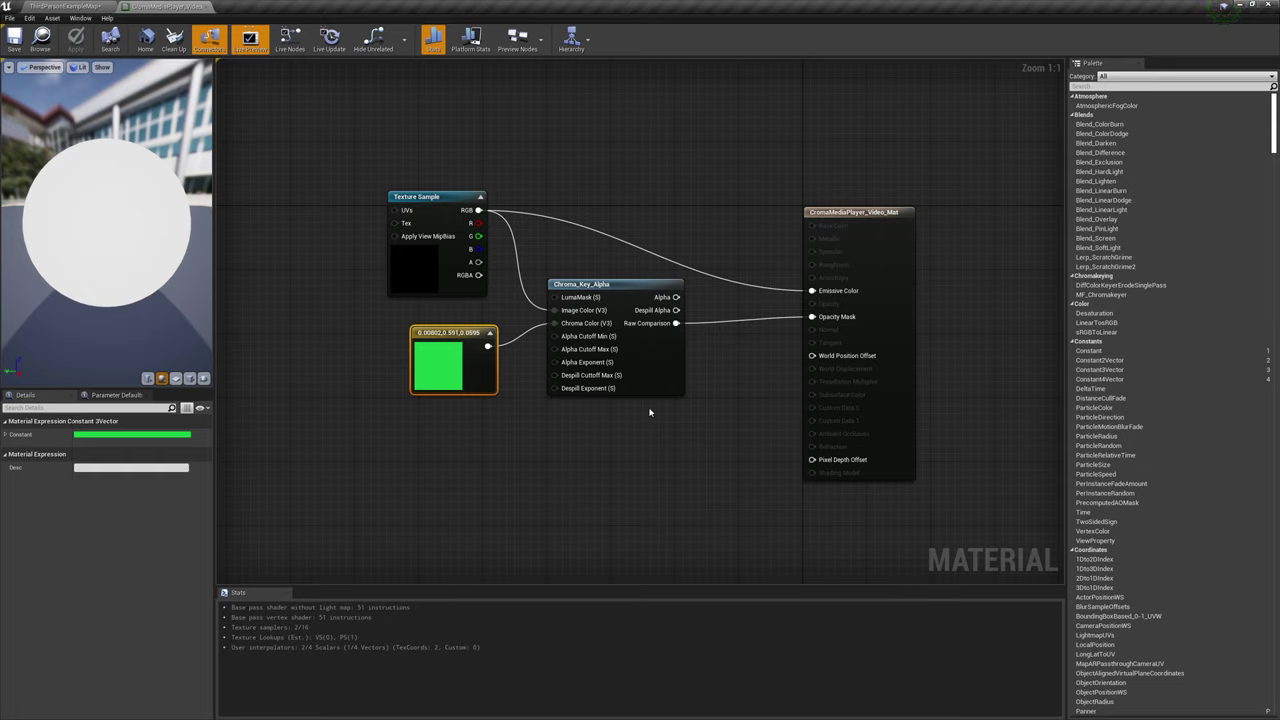
mouse_move(592, 378)
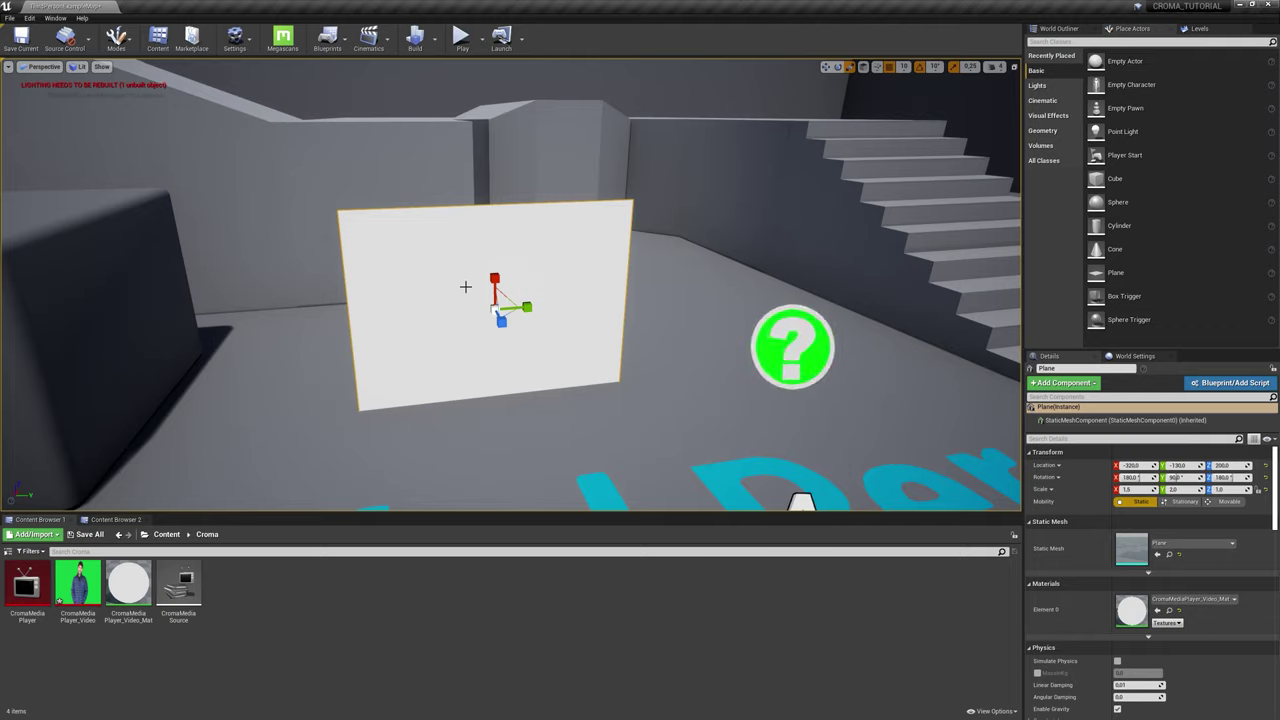
key("Delete")
- Create an Actor-based Blueprint Class named BP_Croma in Croma and open it
right_click(240, 602)
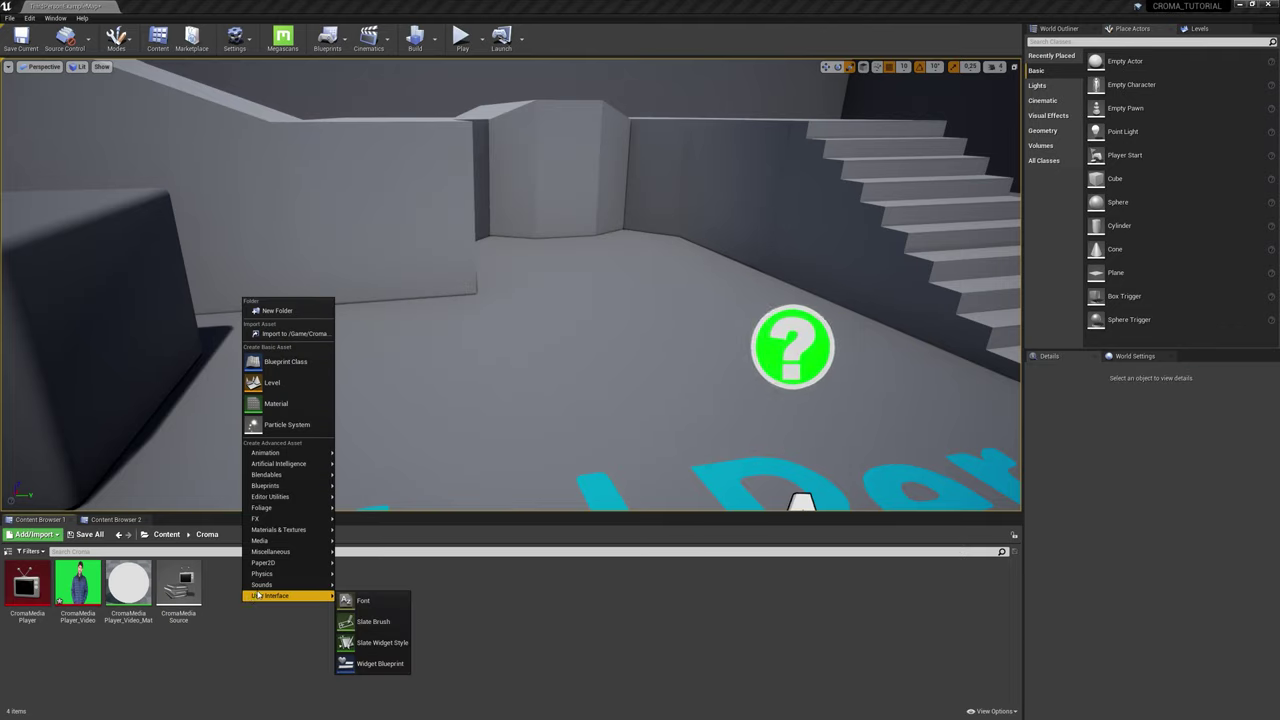
left_click(292, 363)
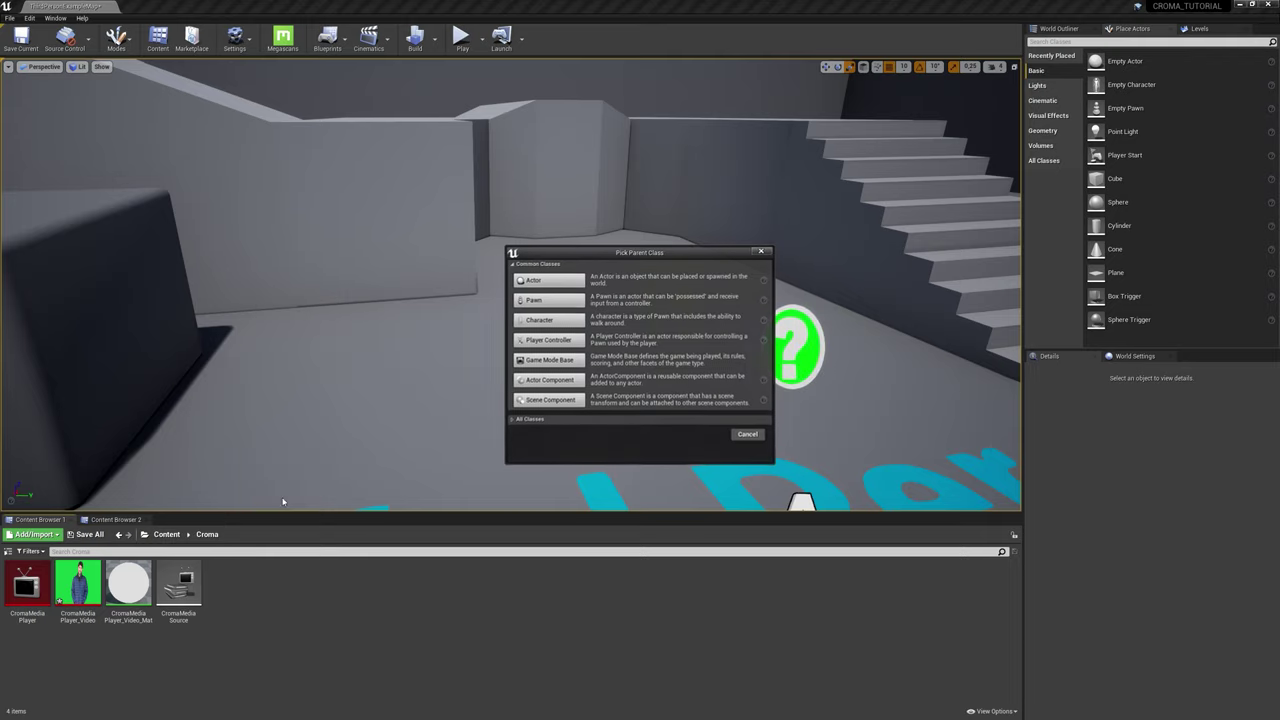
left_click(548, 280)
type("BP_Croma")
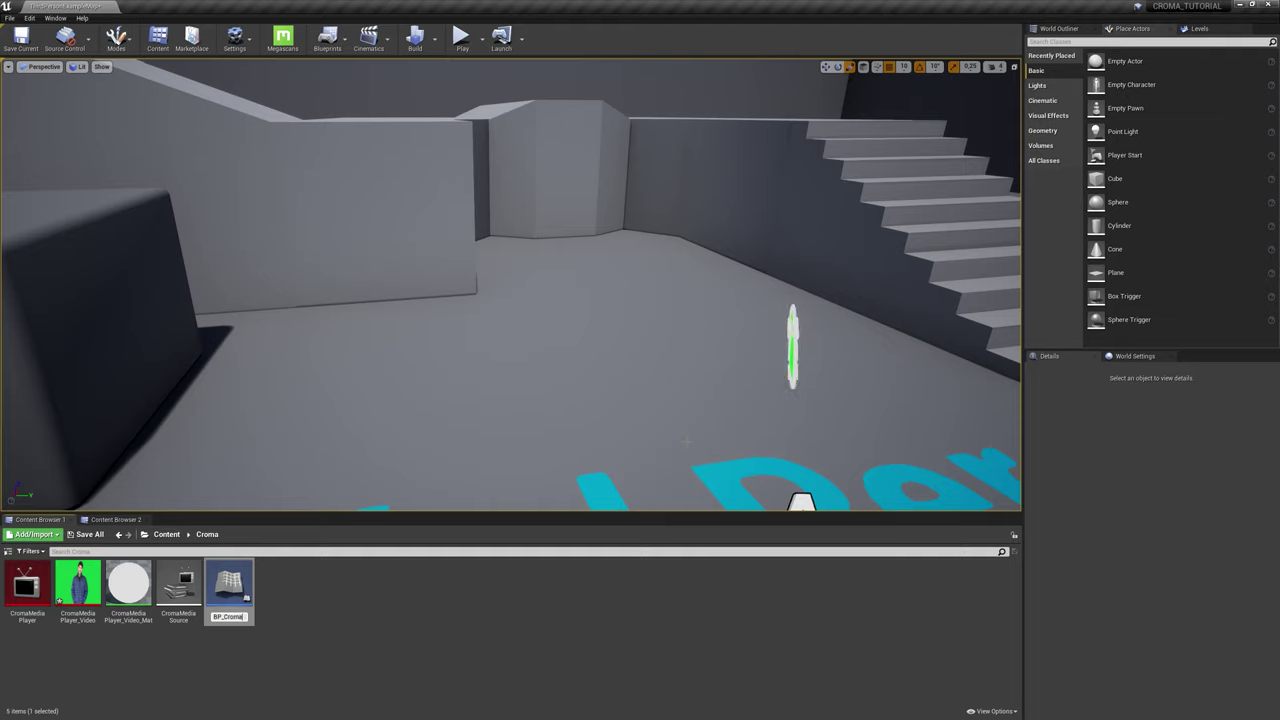
type("Croma")
key("Return")
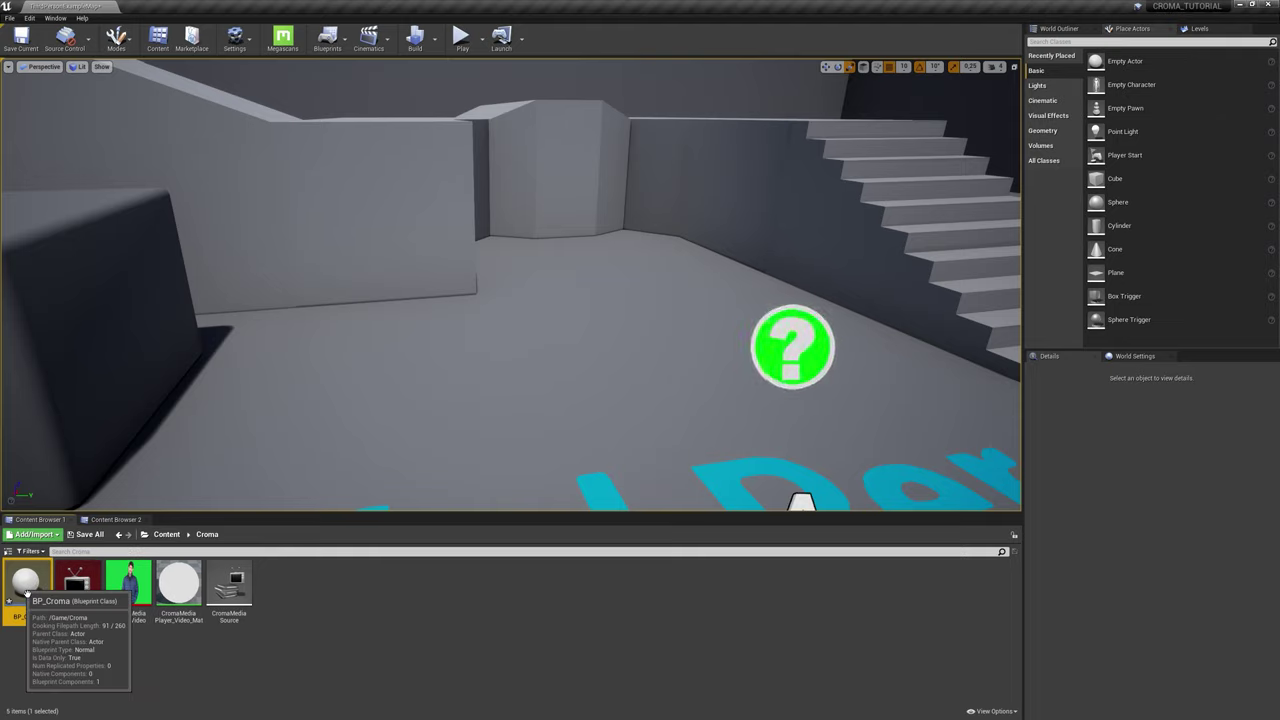
double_click(26, 592)
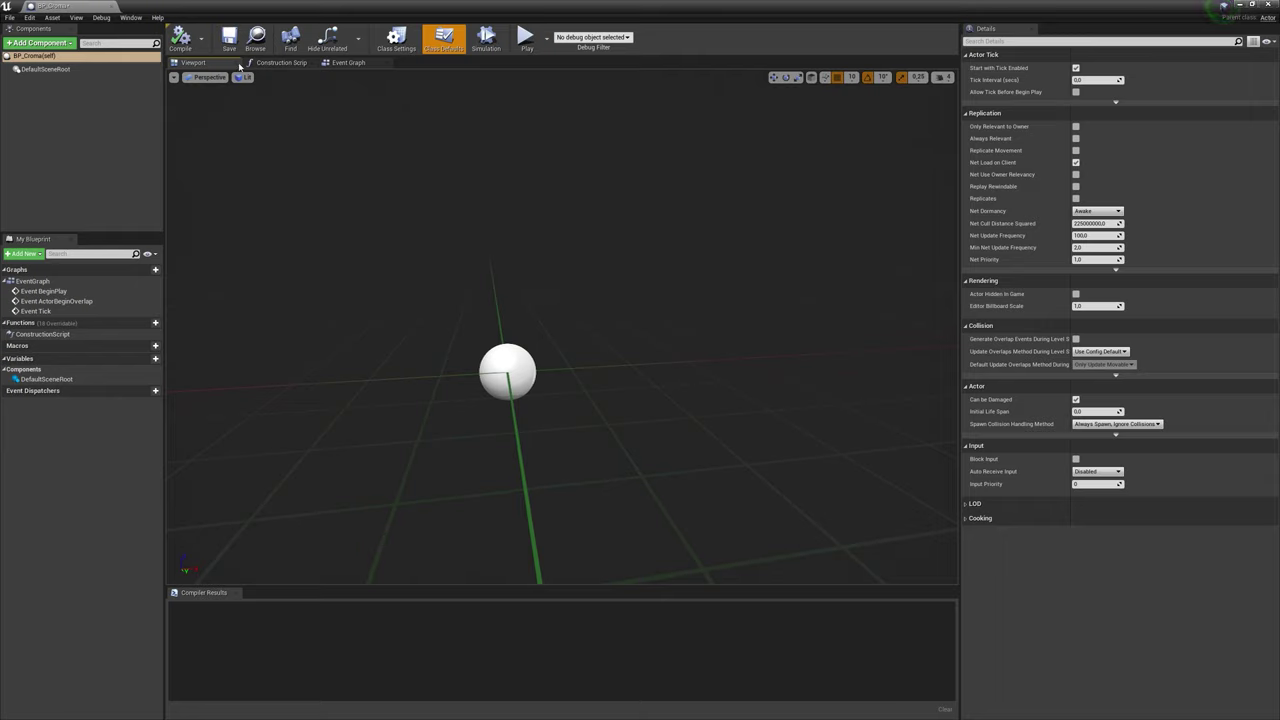
- Add an upright Plane component (rotation 180/90/180, Y scale 1.5) to BP_Croma and compile it
left_click(37, 43)
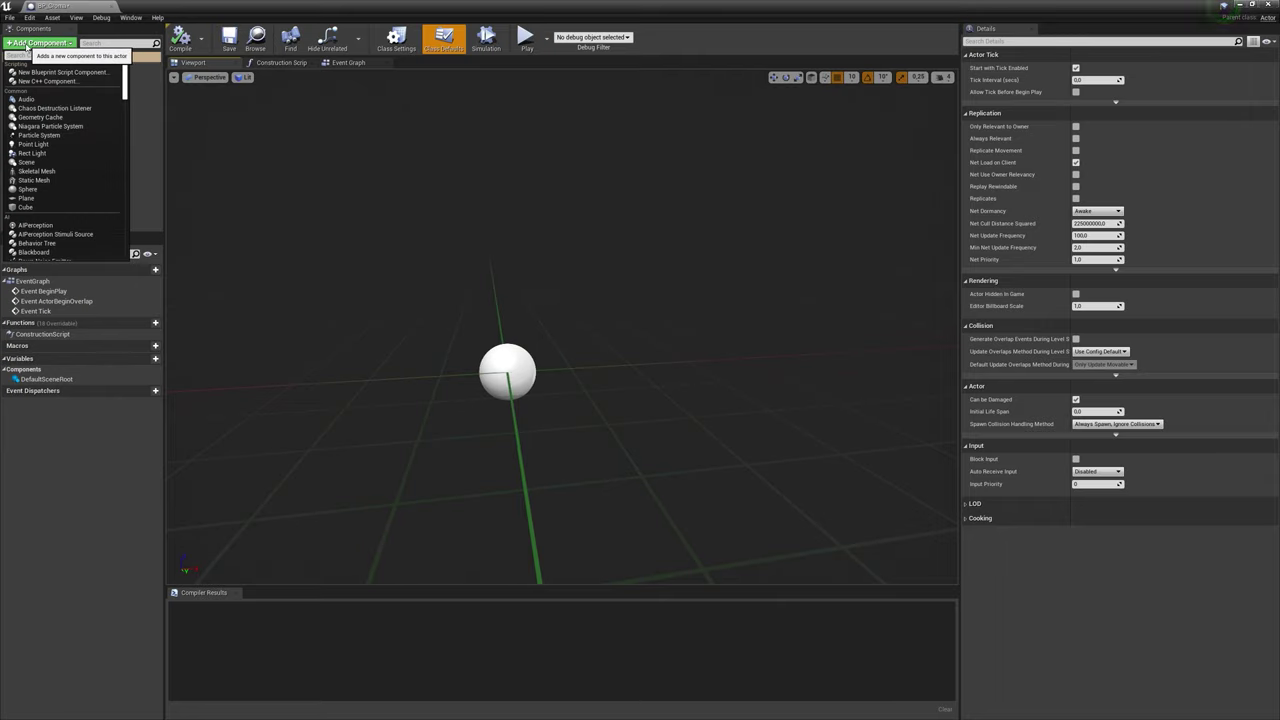
type("plan")
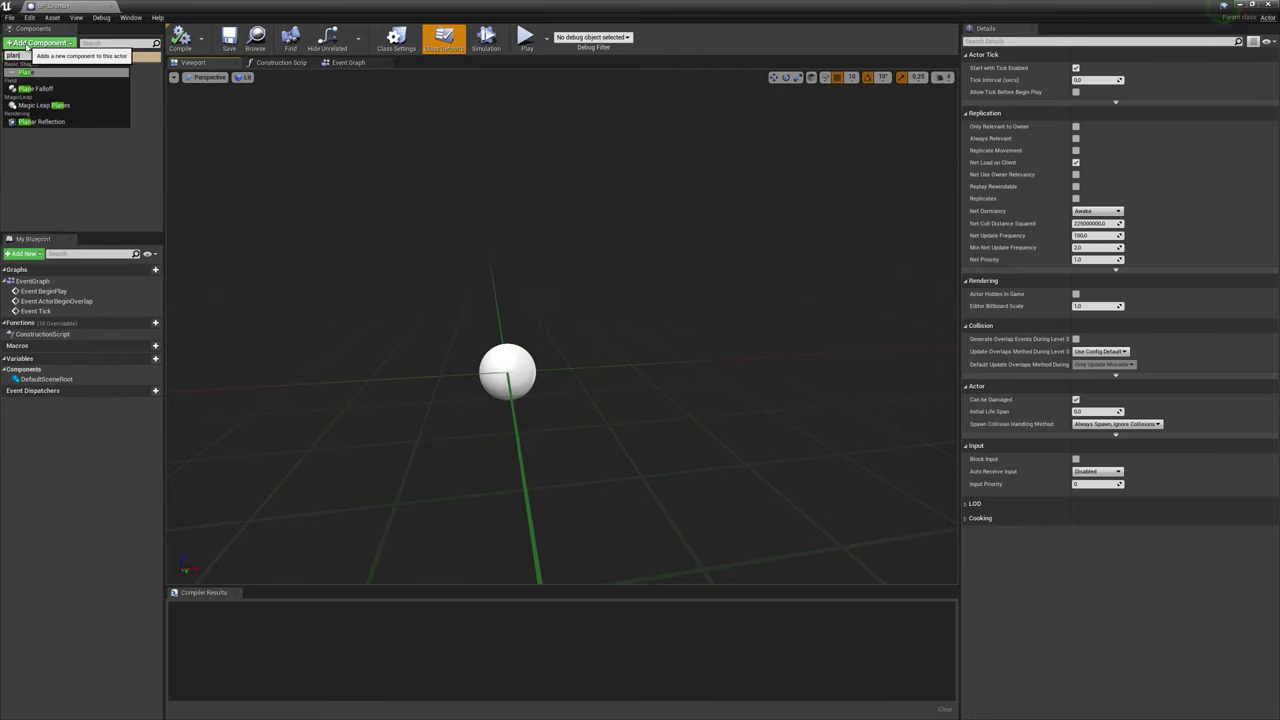
key("Return")
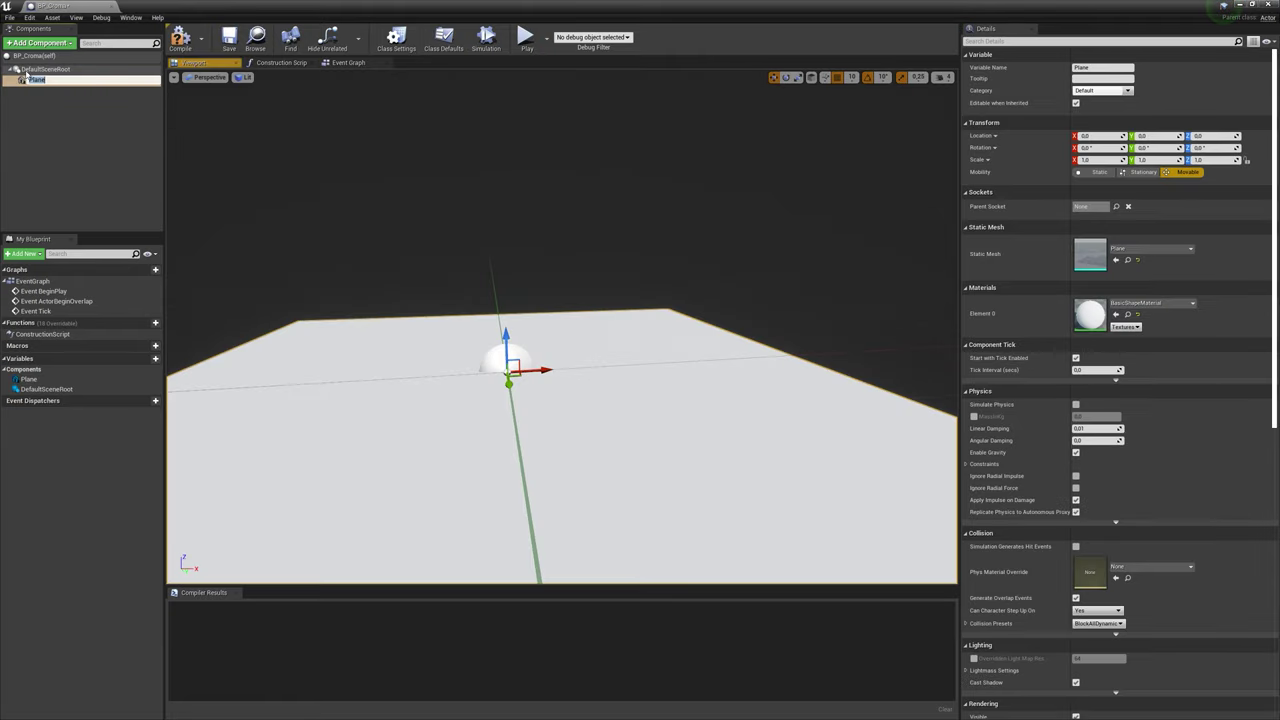
left_click(180, 40)
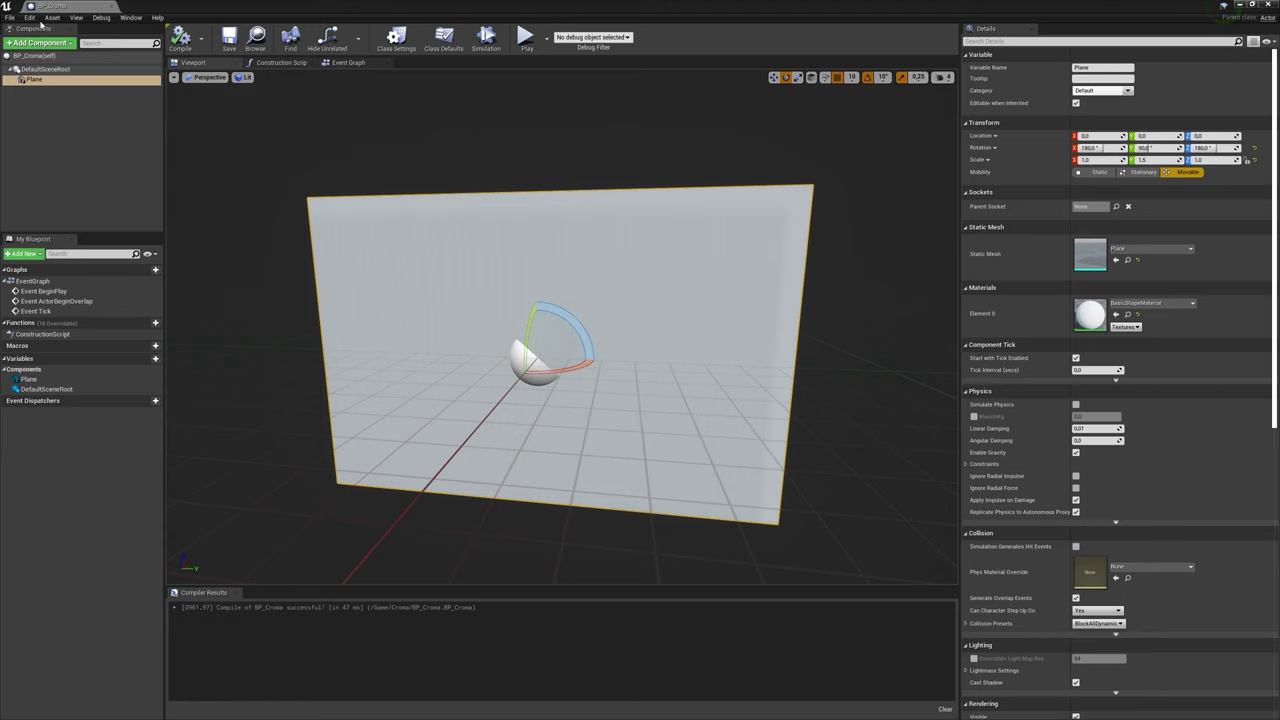
left_click_drag(40, 5, 141, 5)
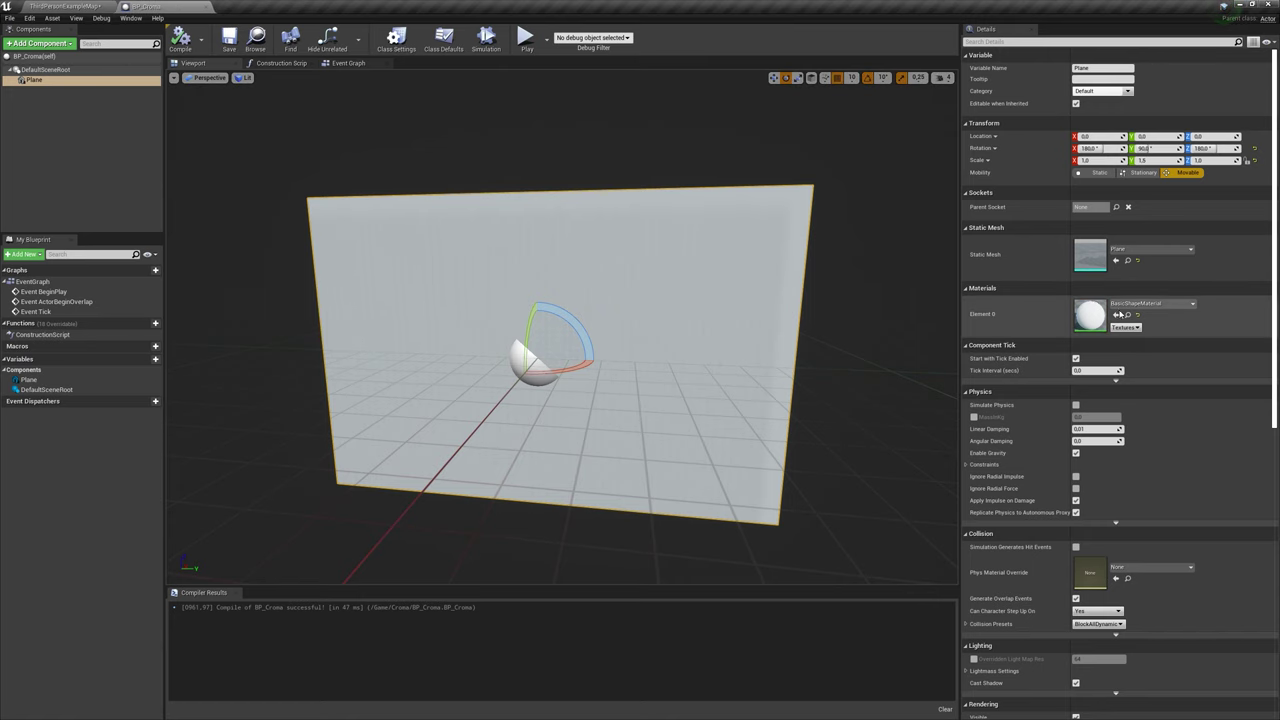
left_click(60, 6)
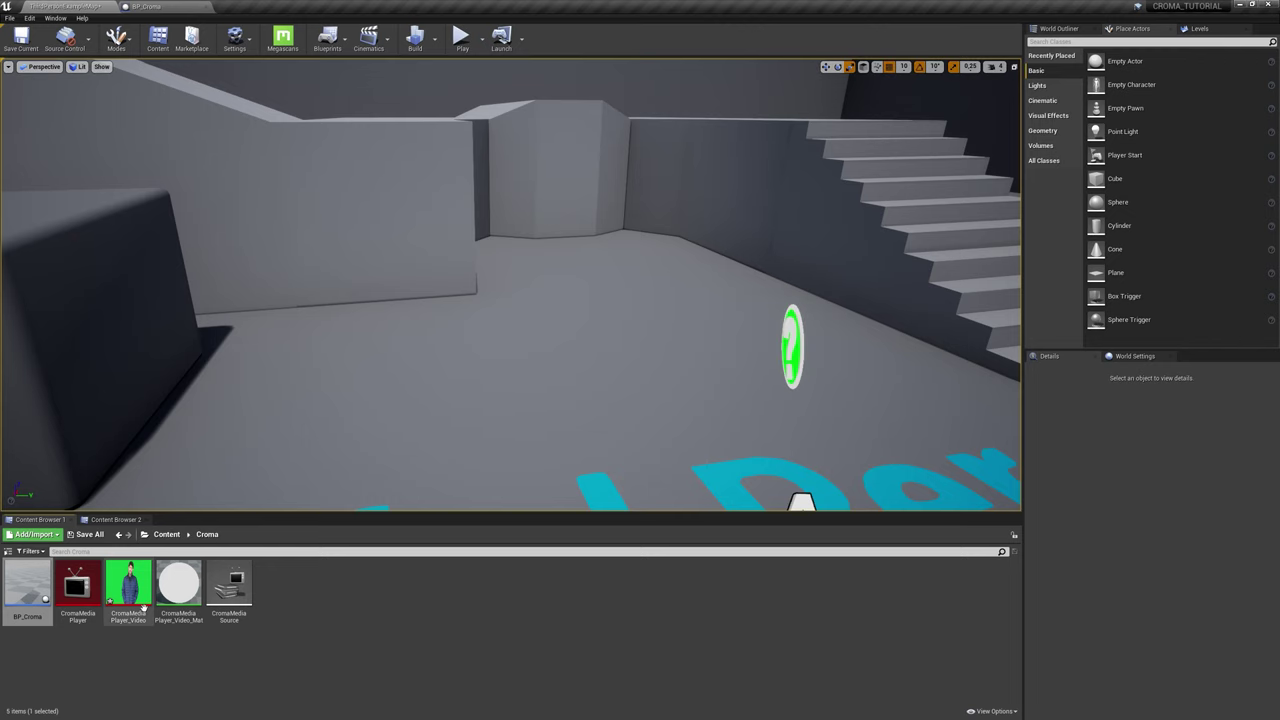
- Apply the CromaMediaPlayer_Video_Mat chroma-key material to BP_Croma's Plane
left_click(178, 585)
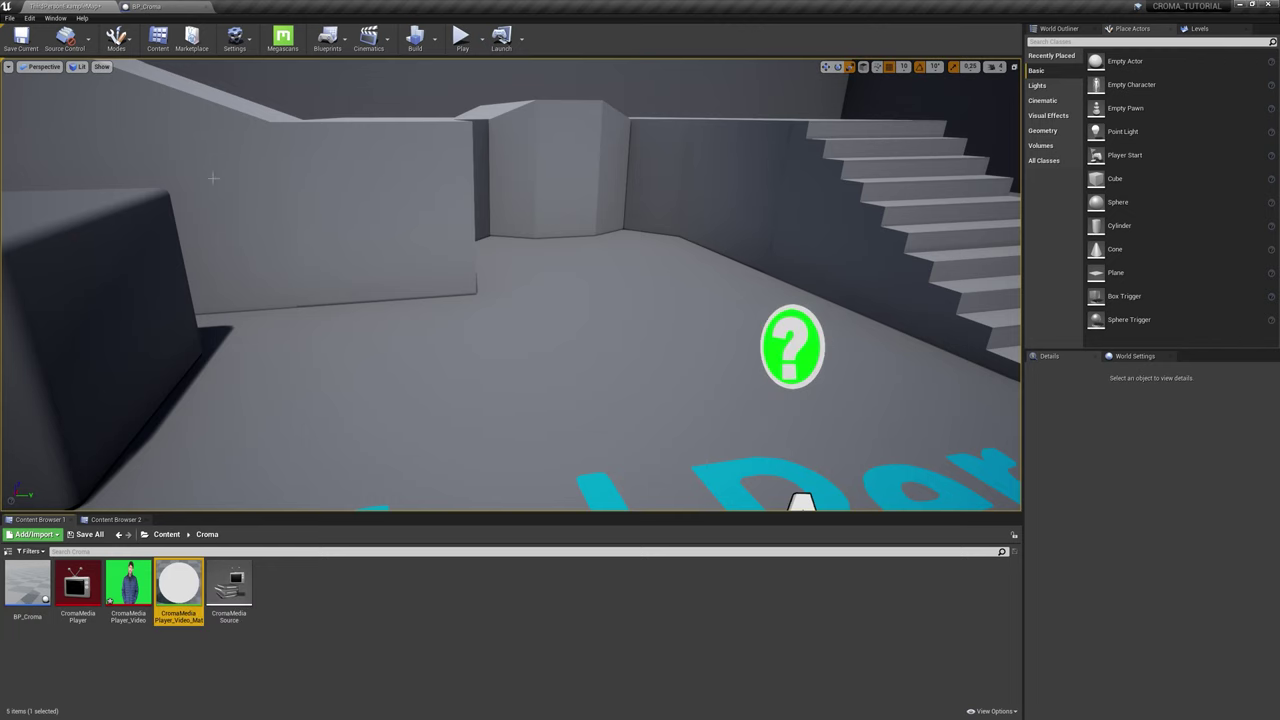
left_click(146, 6)
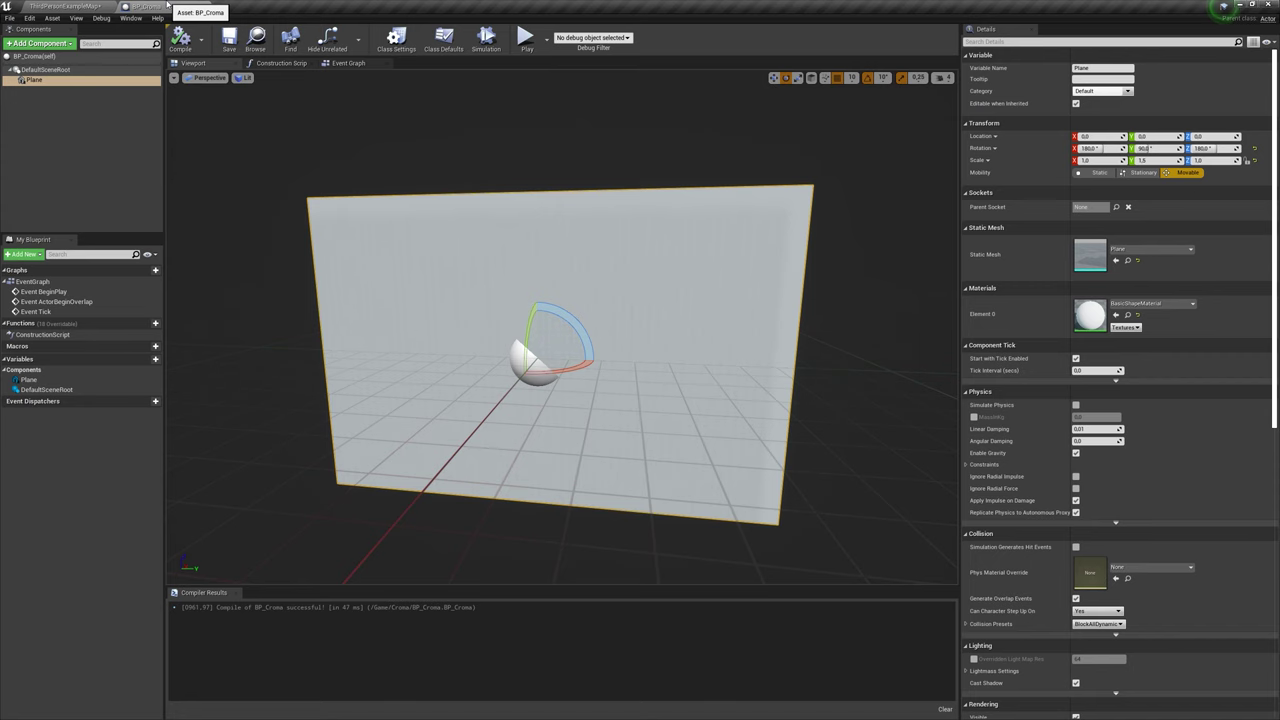
left_click(1117, 316)
- Place BP_Croma near the Third Person text and walk up to it in play mode
left_click(80, 6)
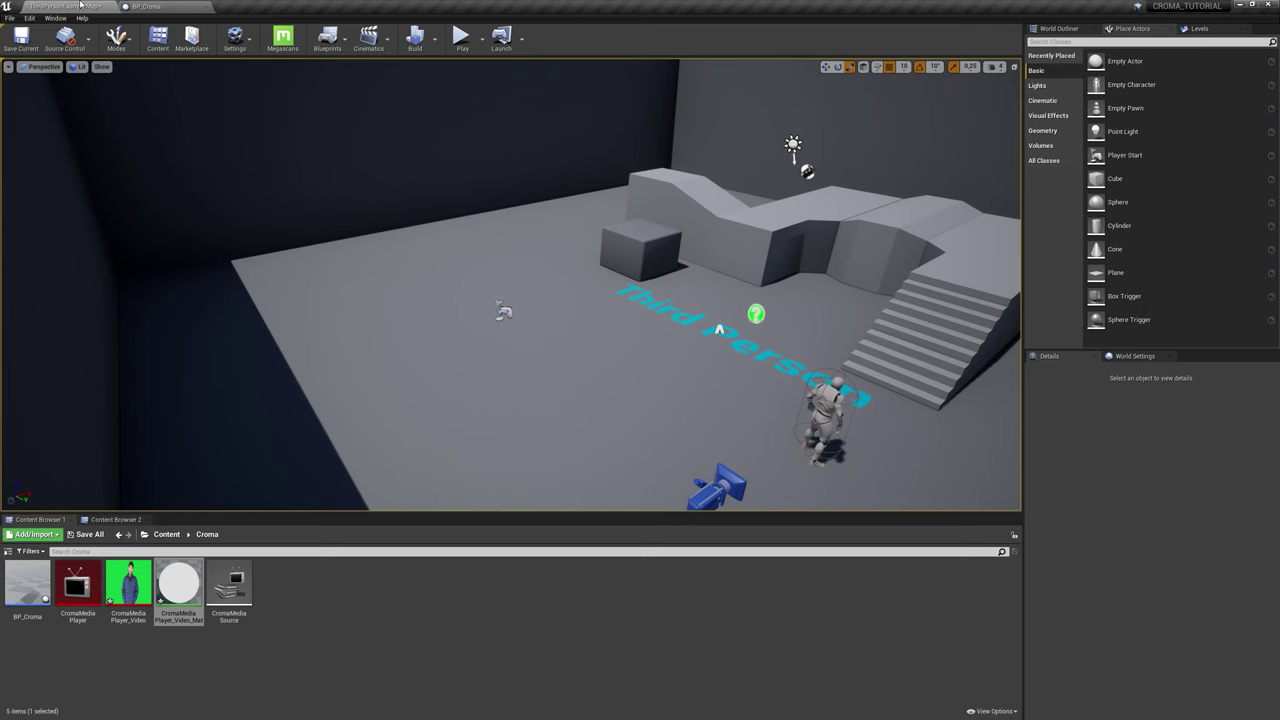
left_click_drag(27, 585, 691, 324)
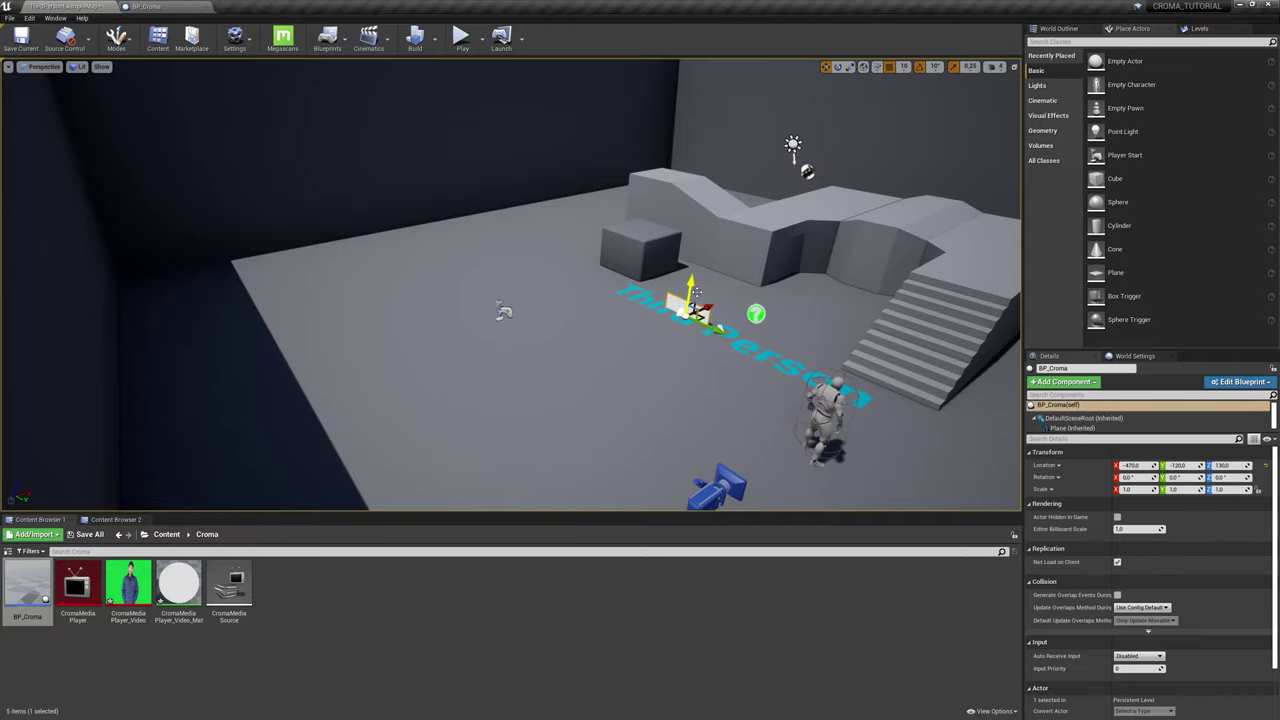
key("f")
key("alt+p")
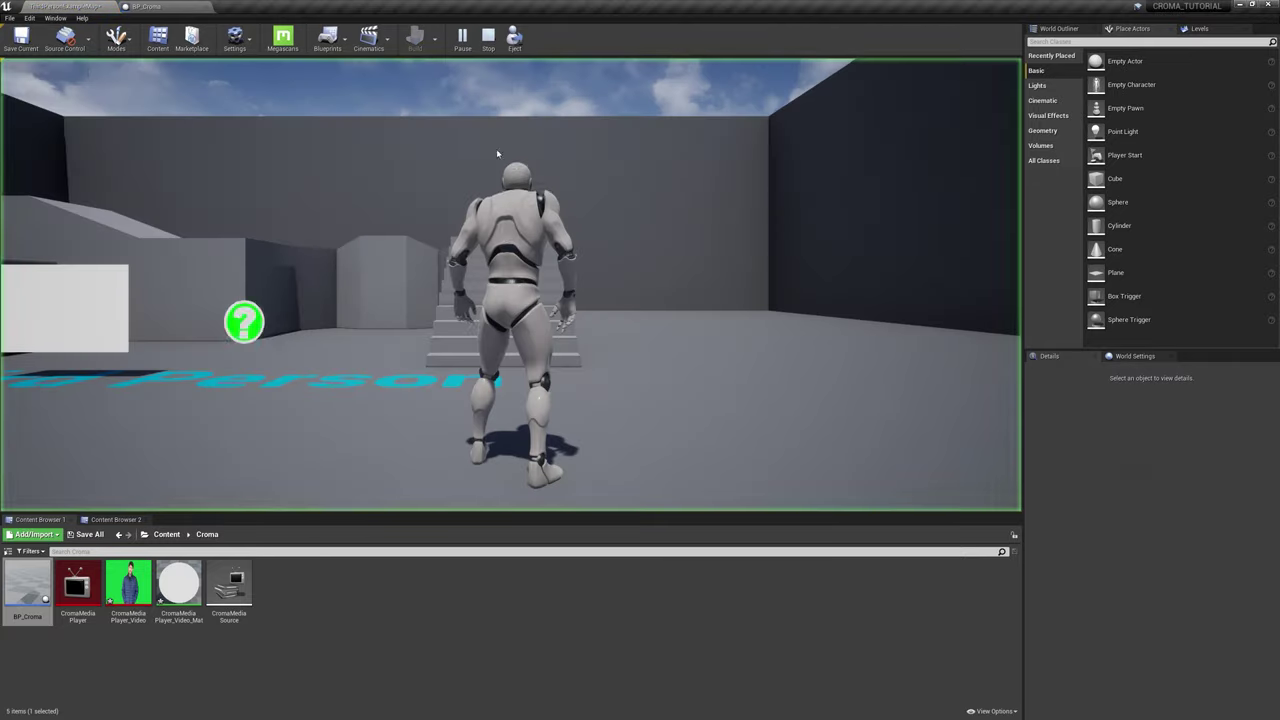
left_click(496, 148)
key("w")
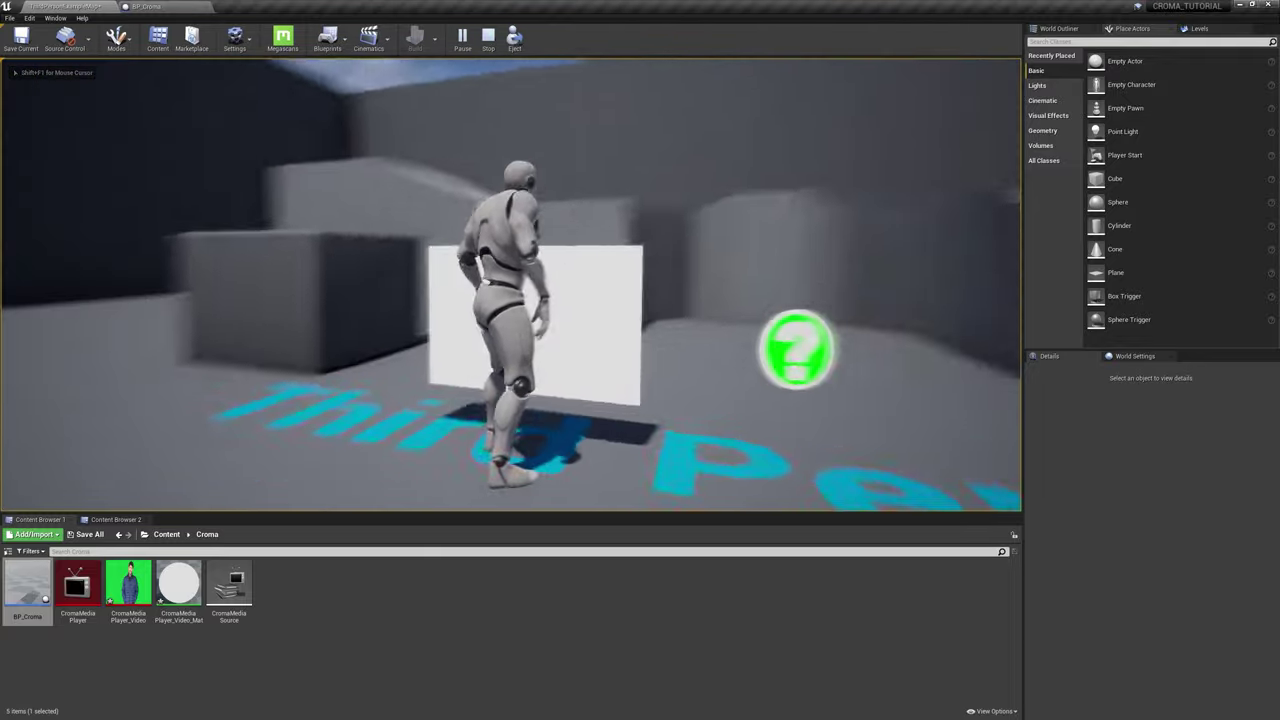
left_click(146, 6)
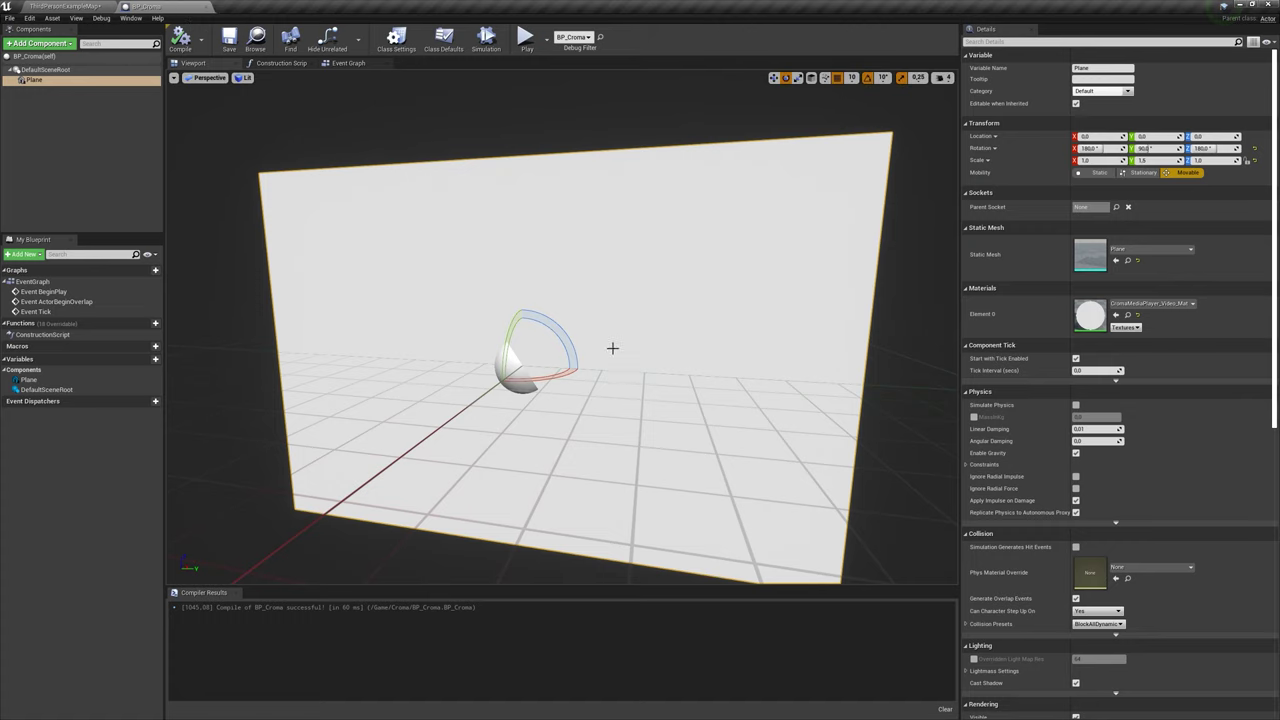
- Delete the ActorBeginOverlap and Tick nodes from BP_Croma's Event Graph
left_click(350, 63)
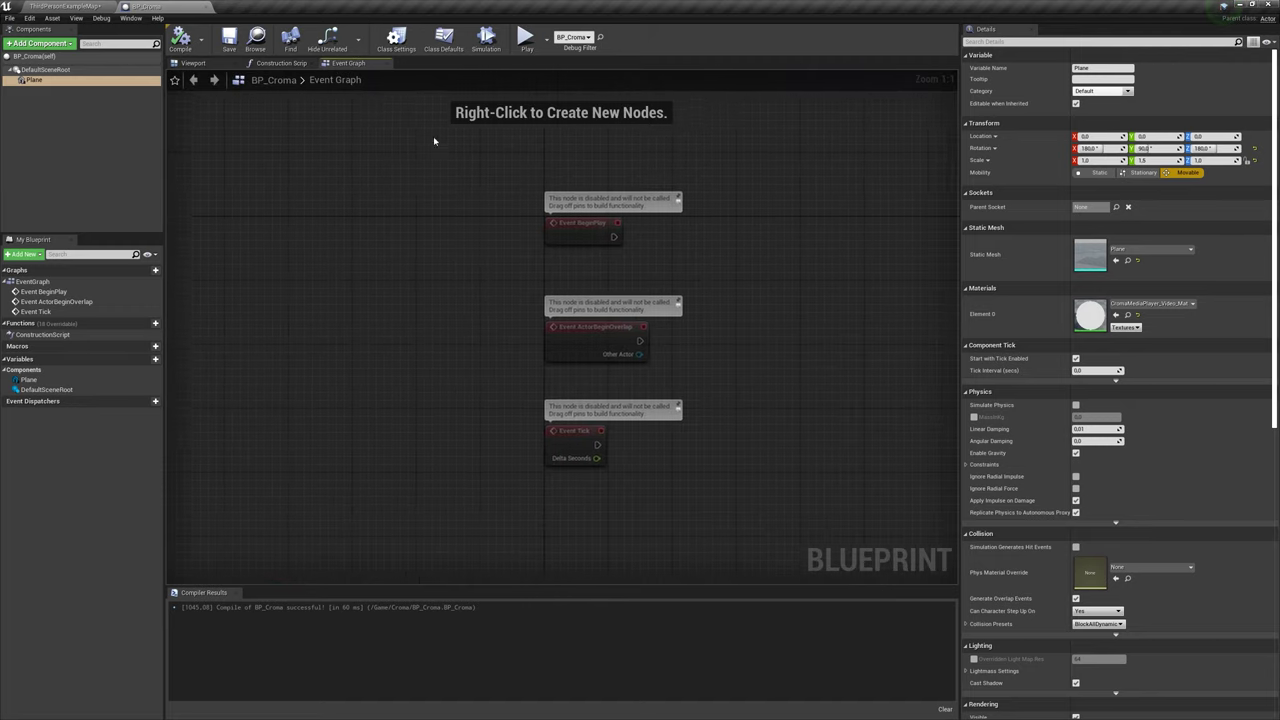
left_click_drag(336, 282, 694, 511)
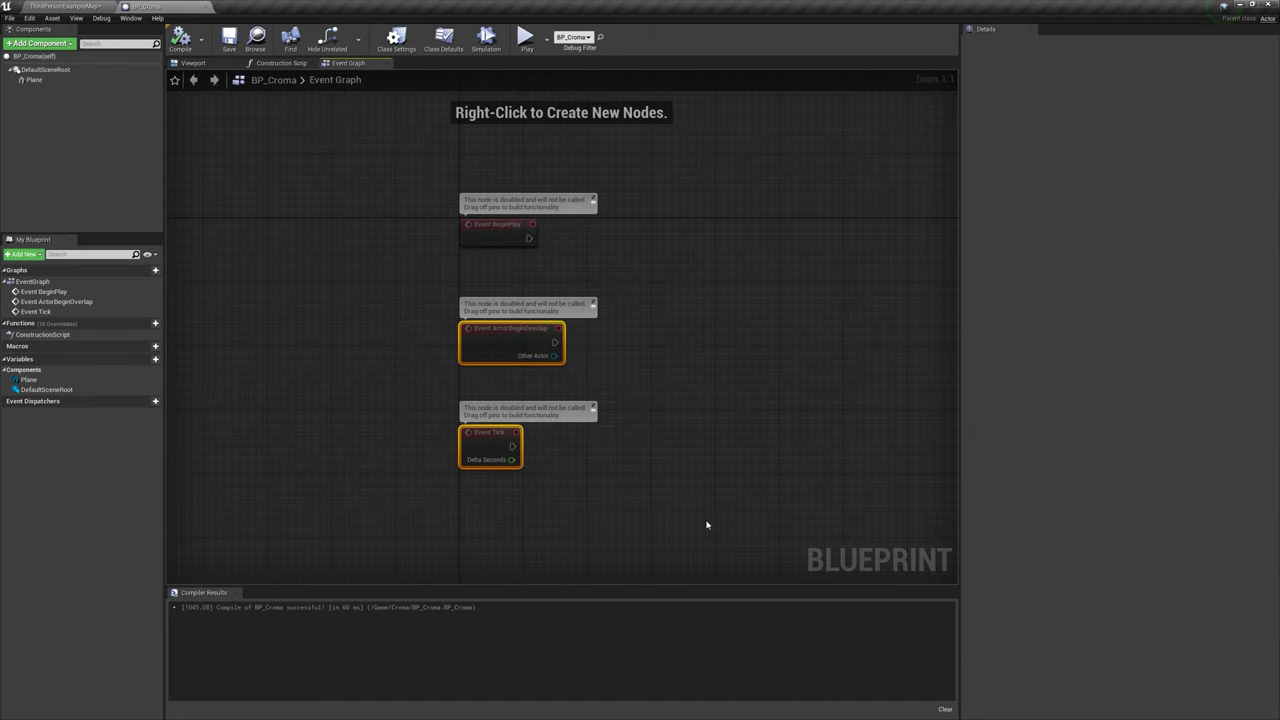
key("Delete")
key("Home")
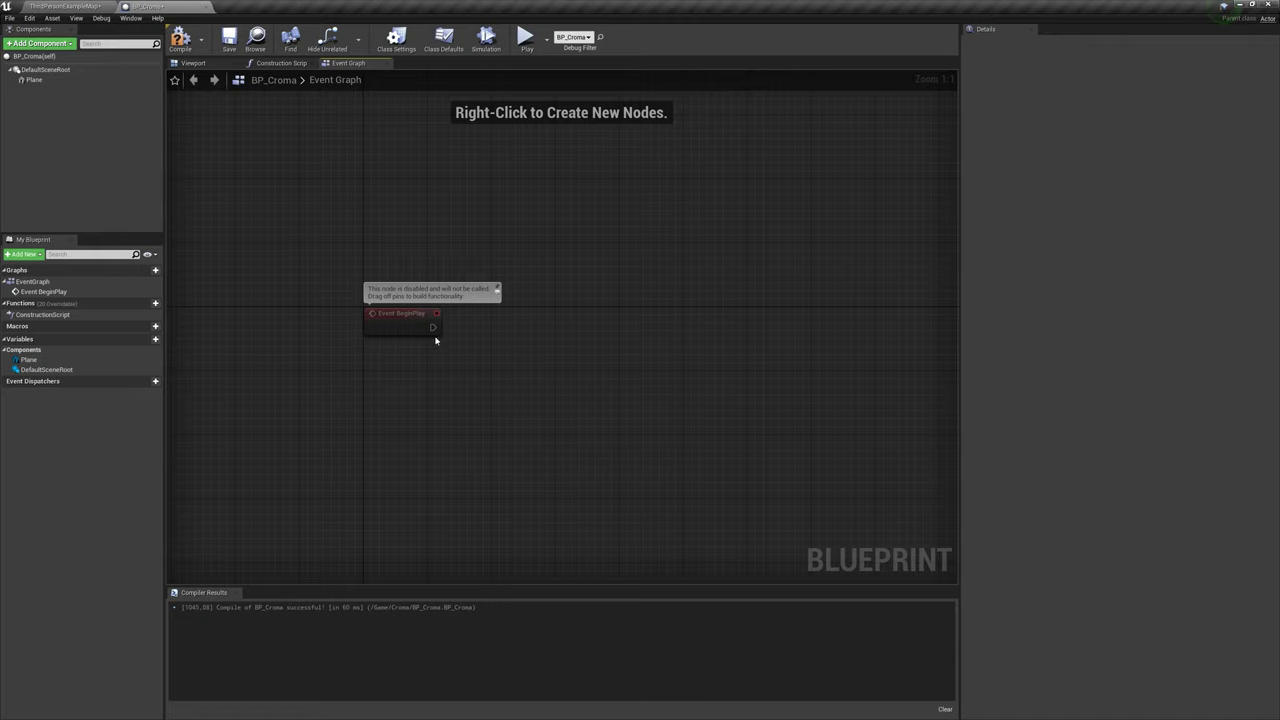
- Add a MediaPlayer variable of type Media Player Object Reference and compile
left_click(155, 339)
type("MediaPlaye")
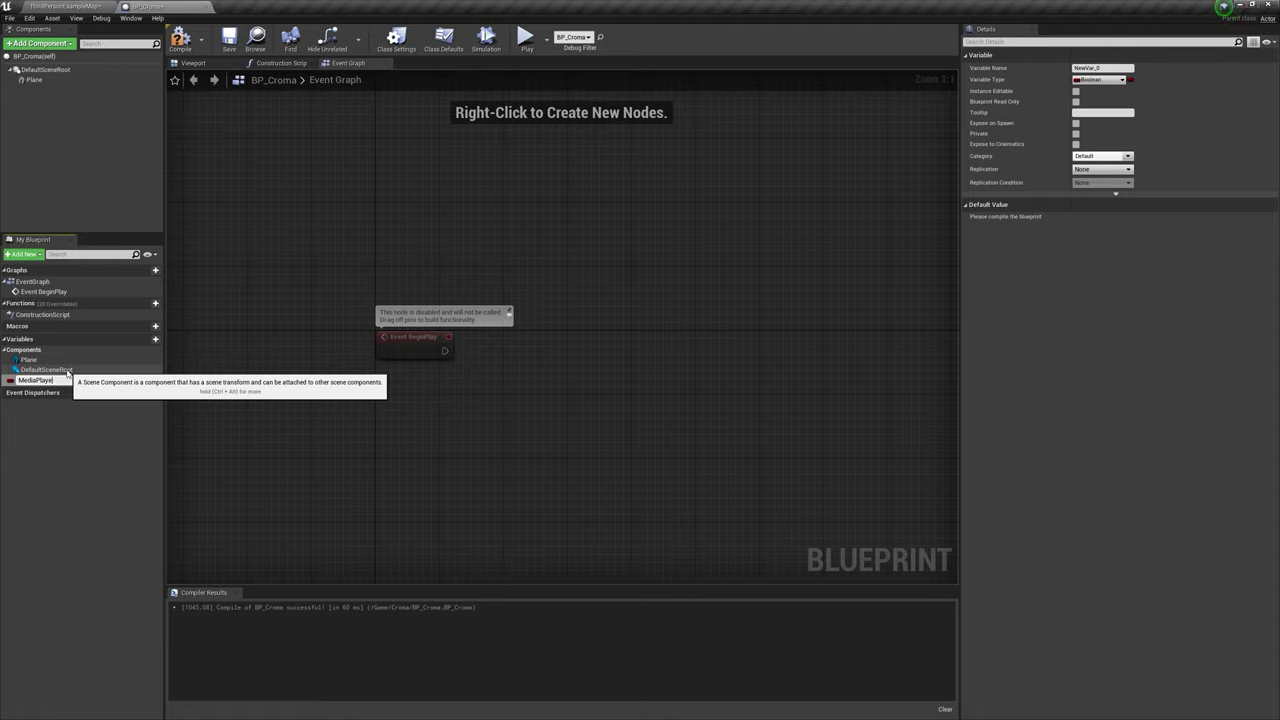
type("r")
key("Return")
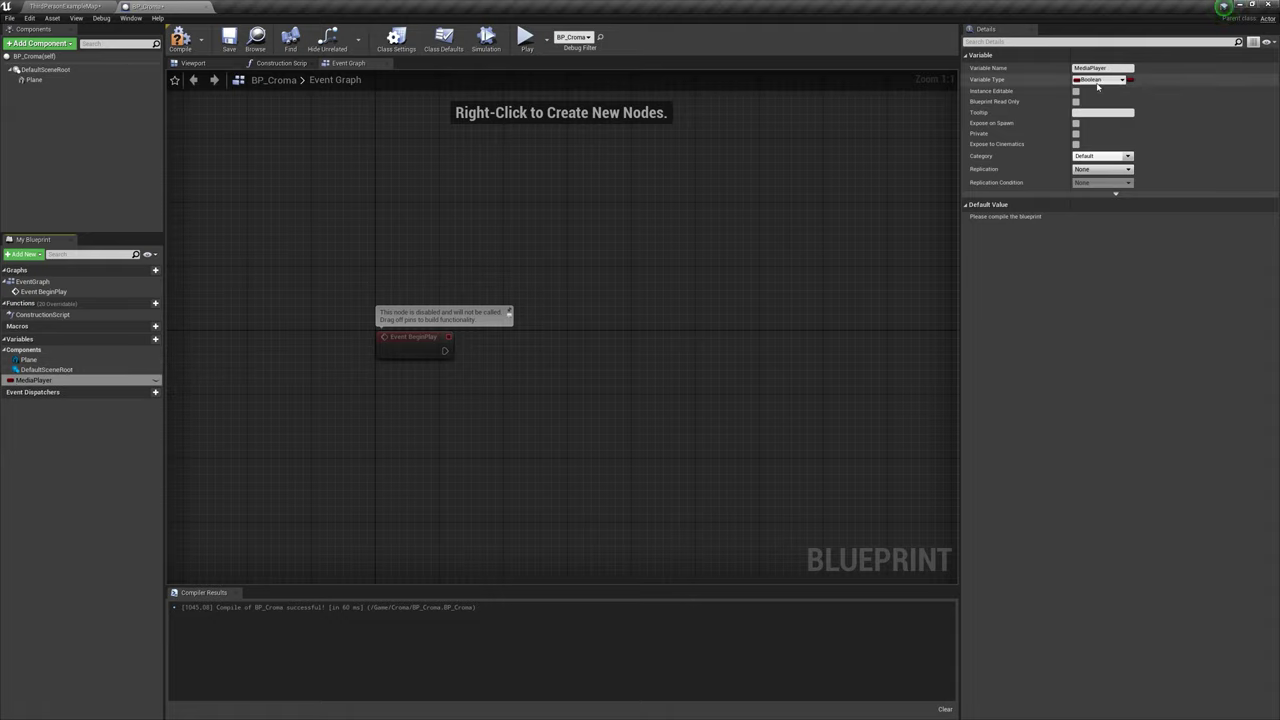
left_click(1100, 80)
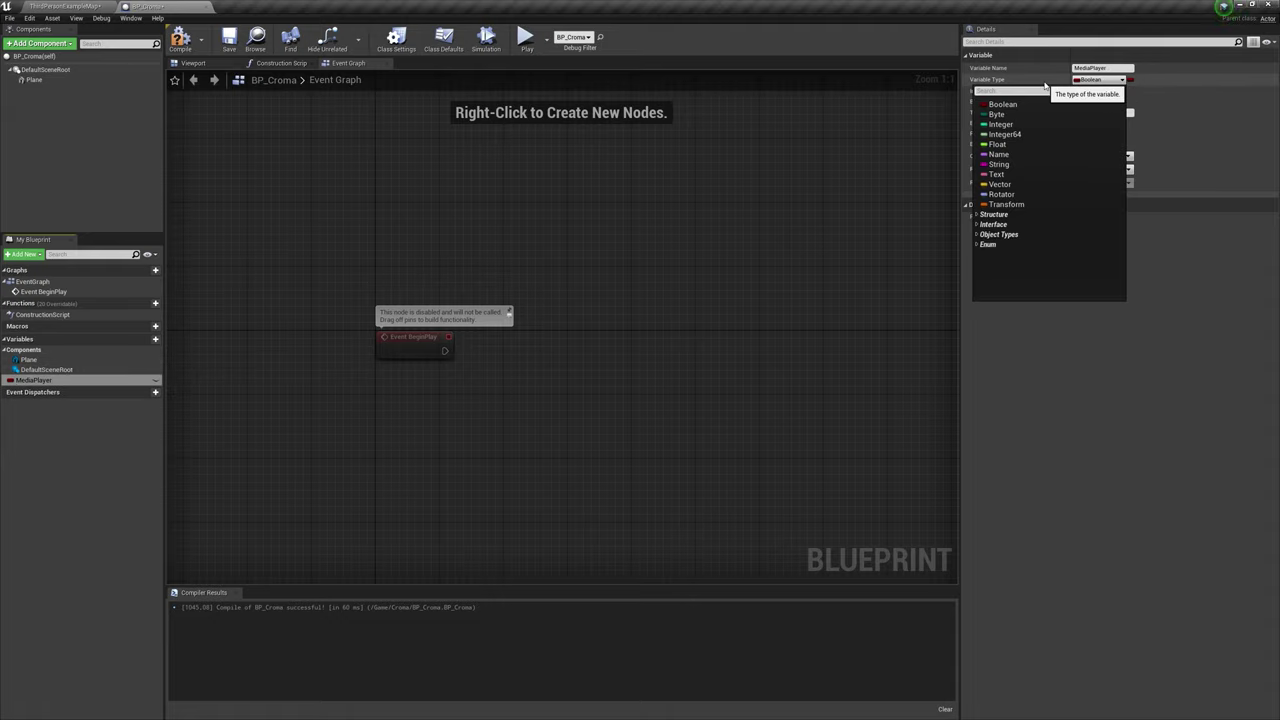
type("mediapla")
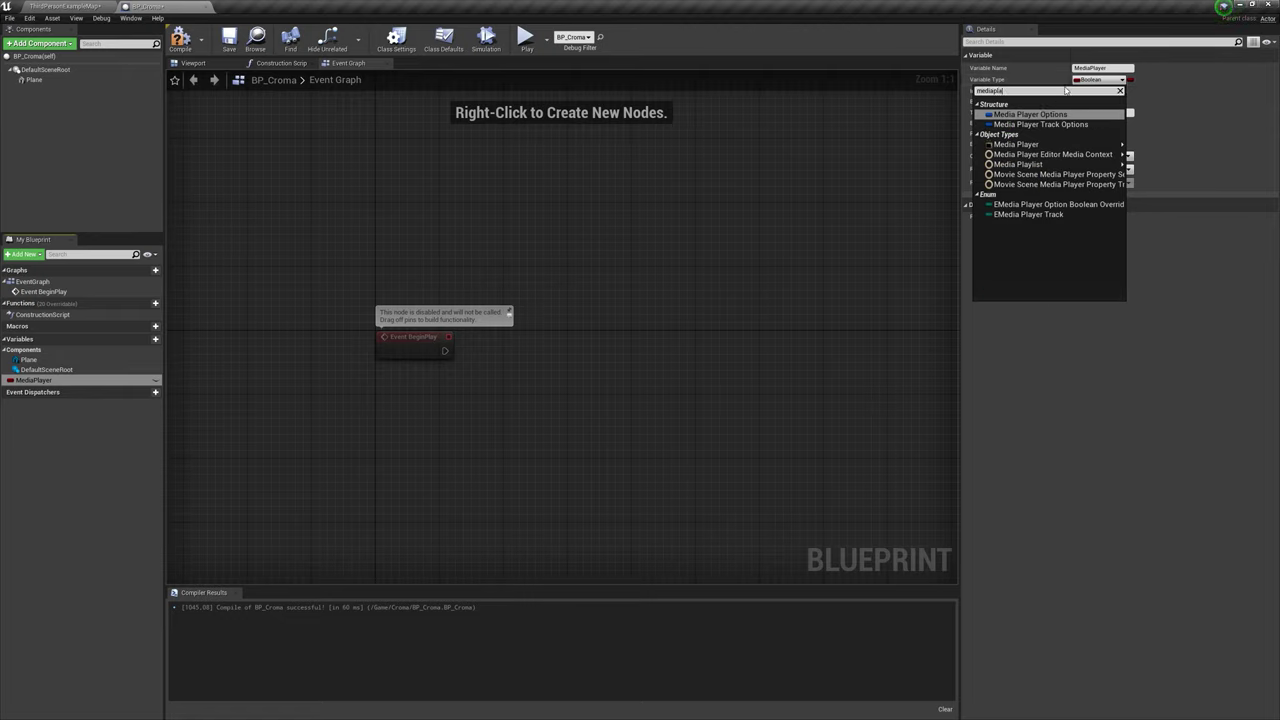
mouse_move(1110, 145)
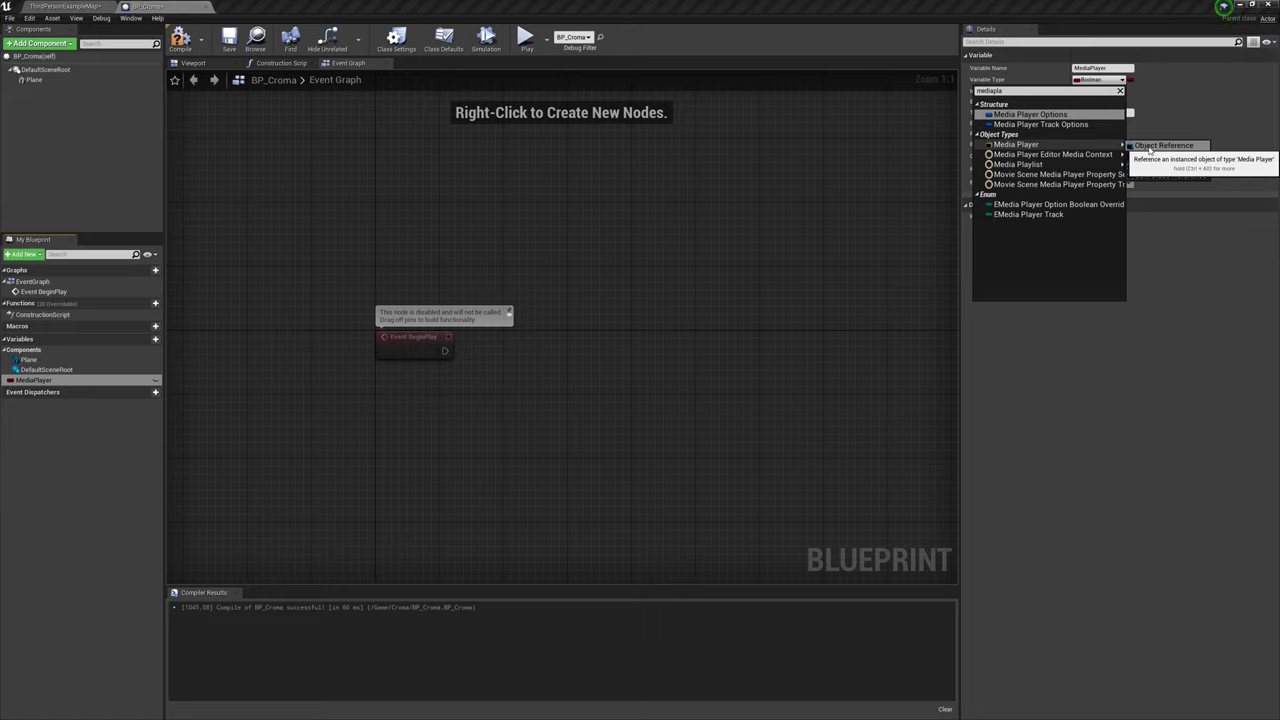
left_click(1150, 147)
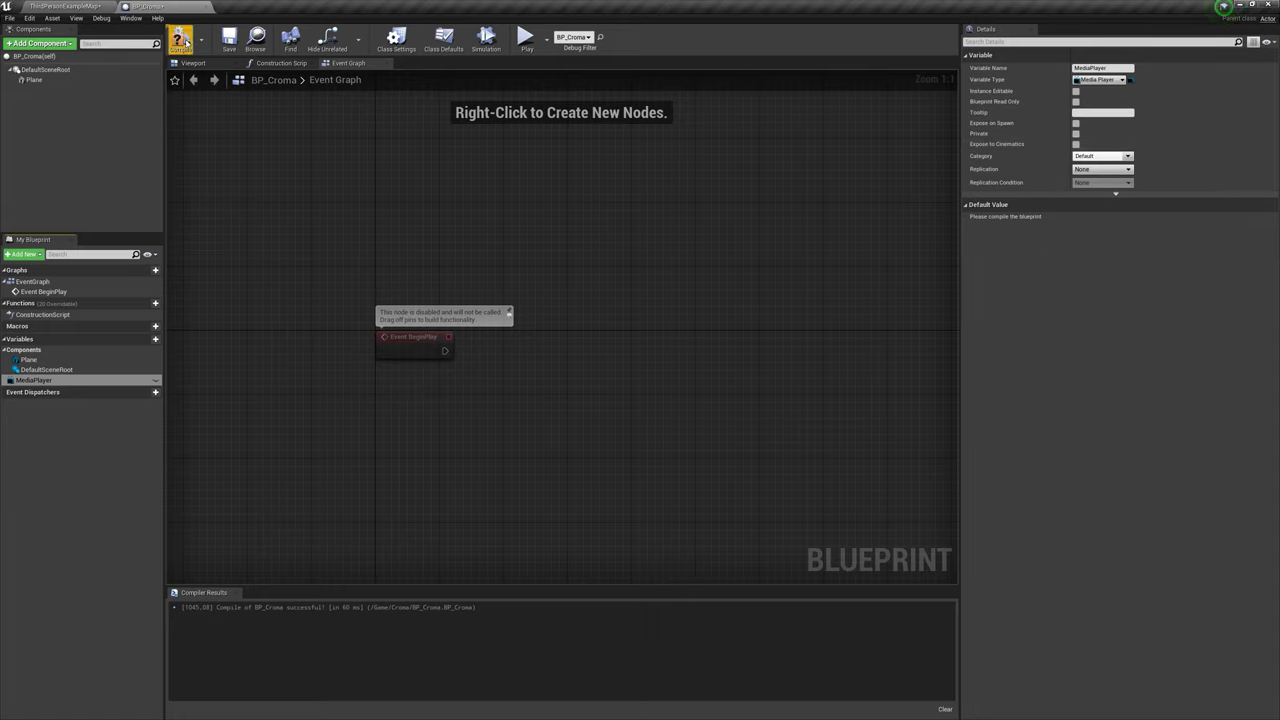
left_click(182, 40)
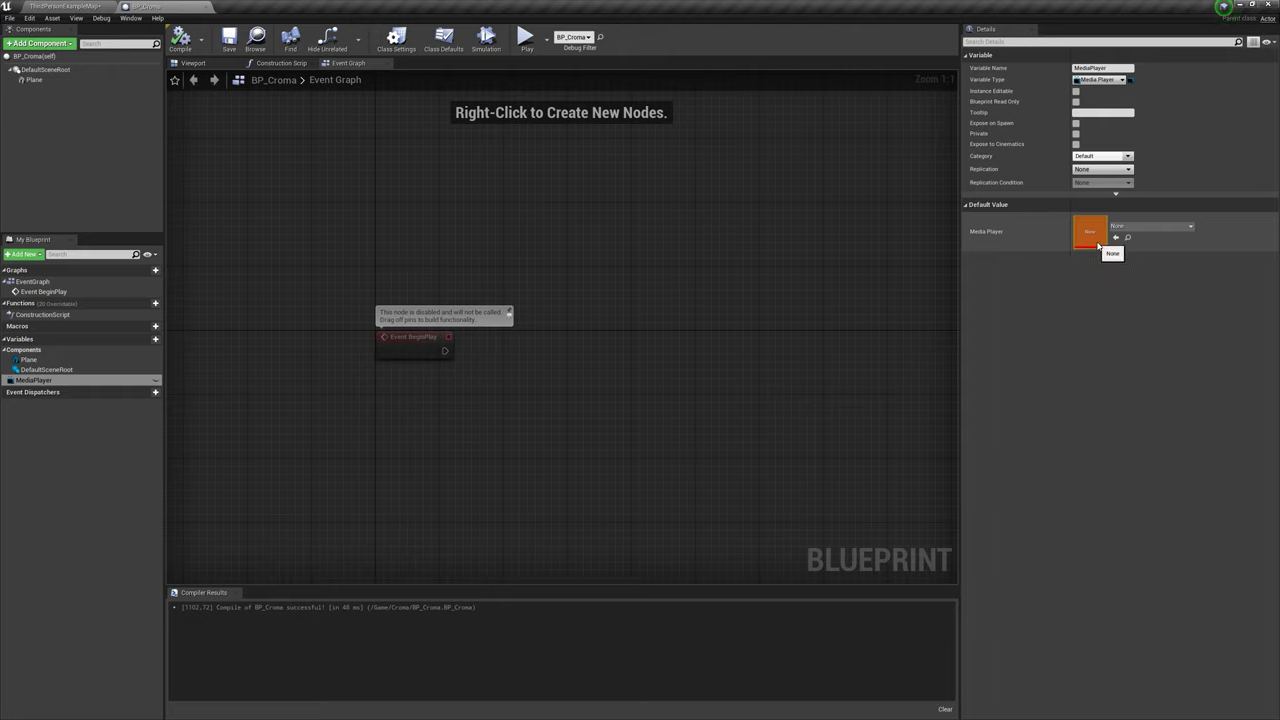
left_click(65, 6)
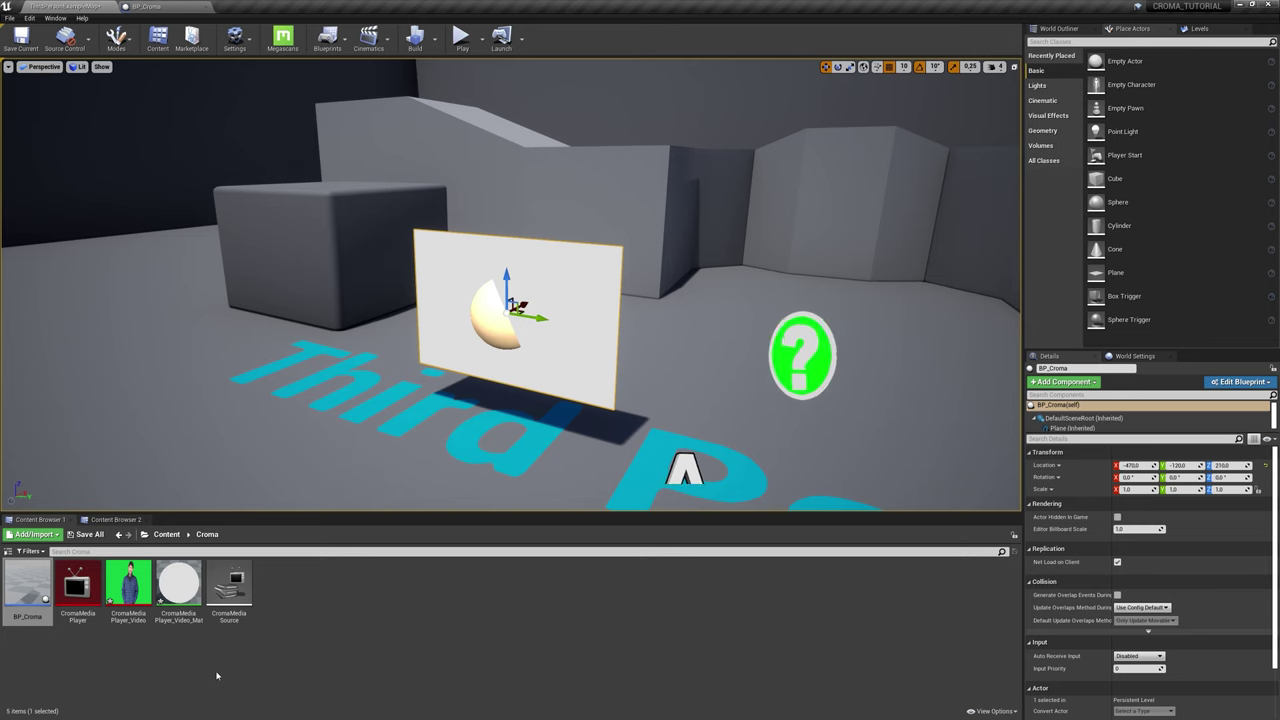
- Set the MediaPlayer variable's default to CromaMediaPlayer, then compile and save BP_Croma
left_click(76, 583)
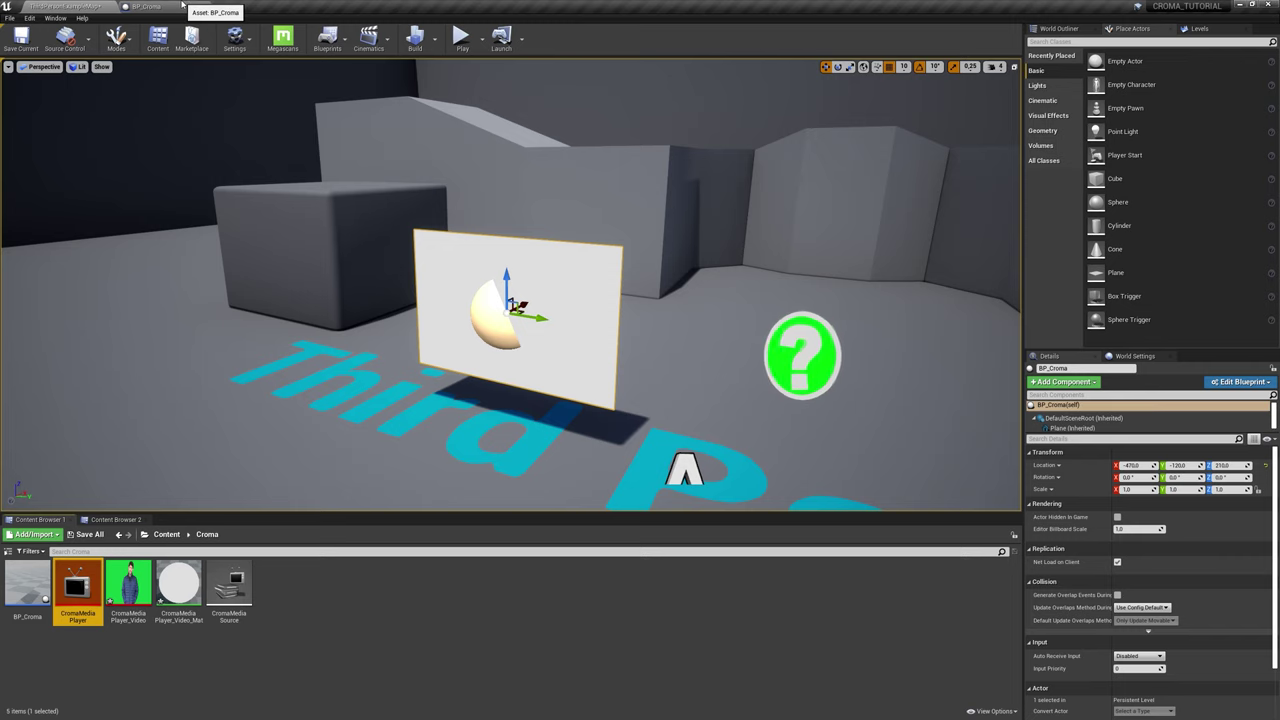
left_click(148, 6)
left_click(1116, 237)
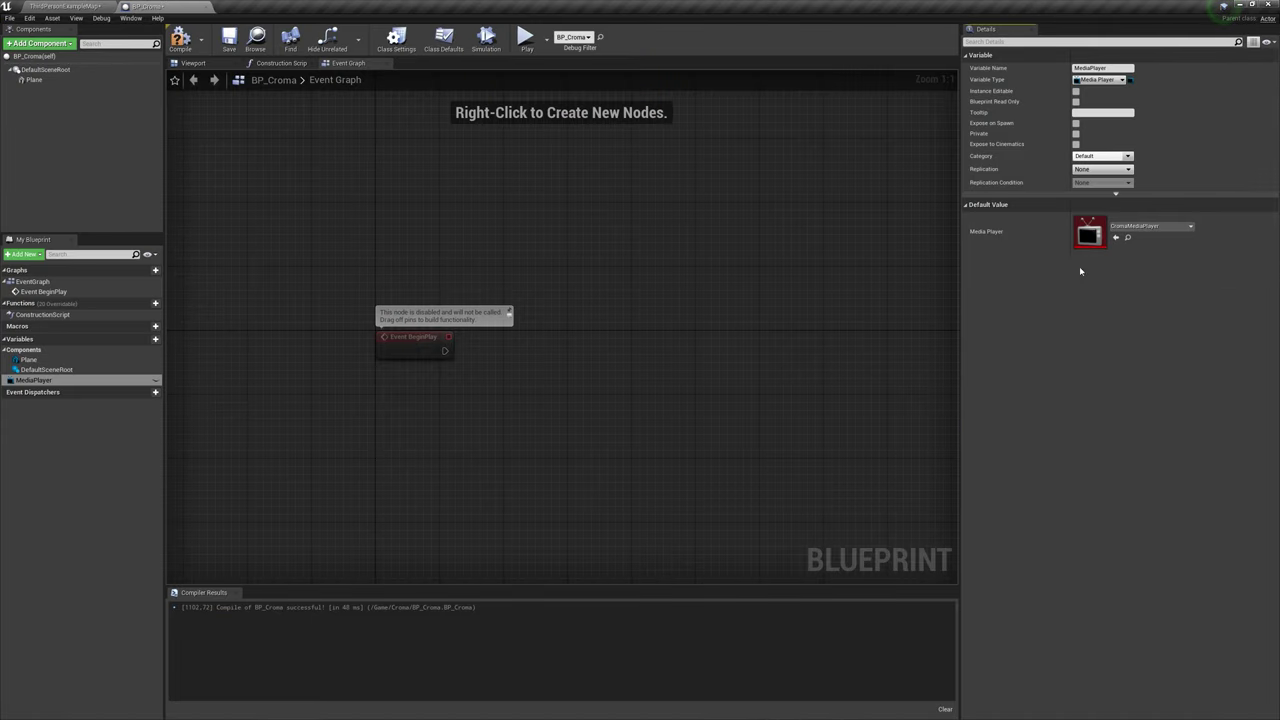
right_click_drag(716, 277, 509, 279)
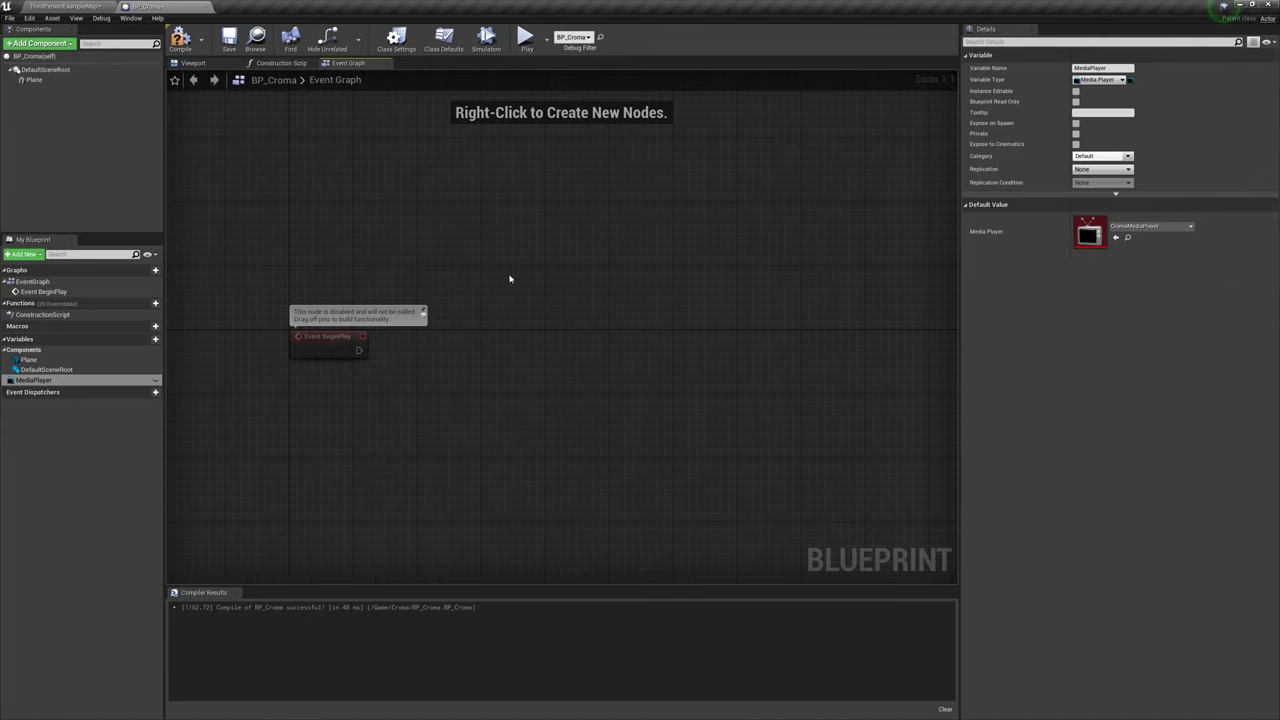
left_click(181, 40)
left_click(229, 40)
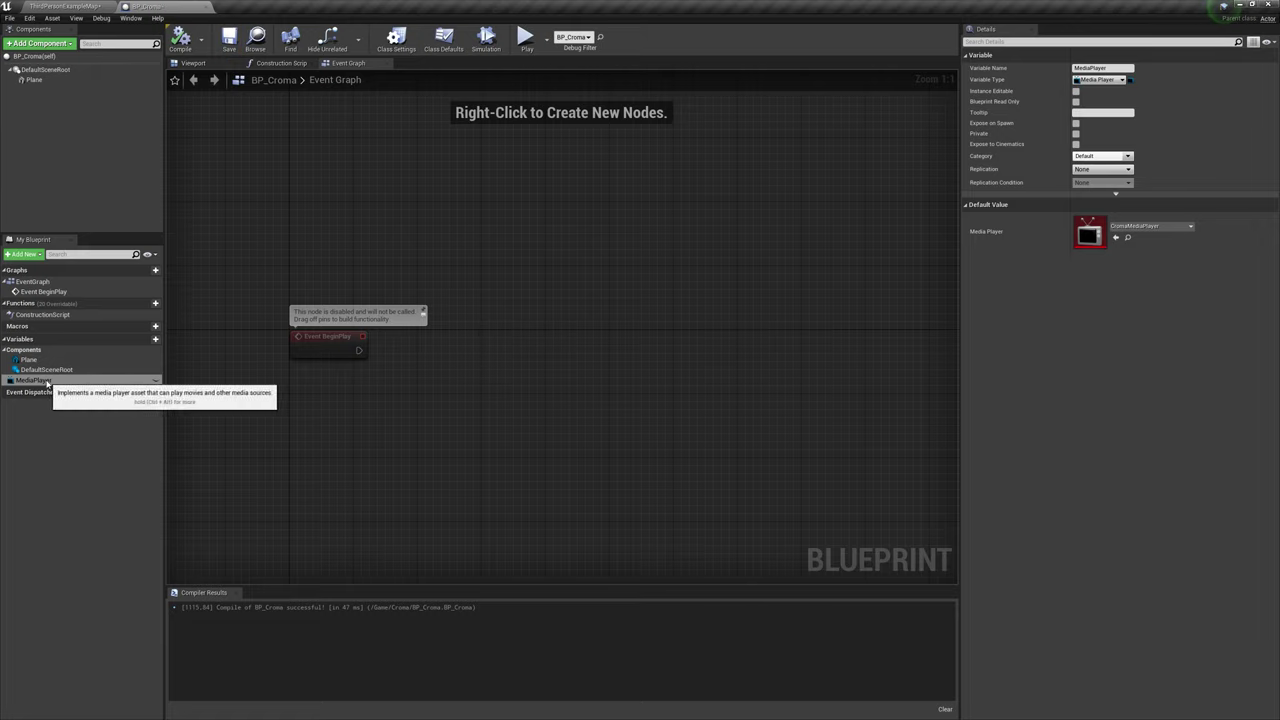
- Add a MediaPlayer getter with an Open Source node fired by BeginPlay, using CromaMediaSource
left_click_drag(52, 383, 245, 358)
left_click_drag(343, 214, 468, 331)
left_click(368, 221)
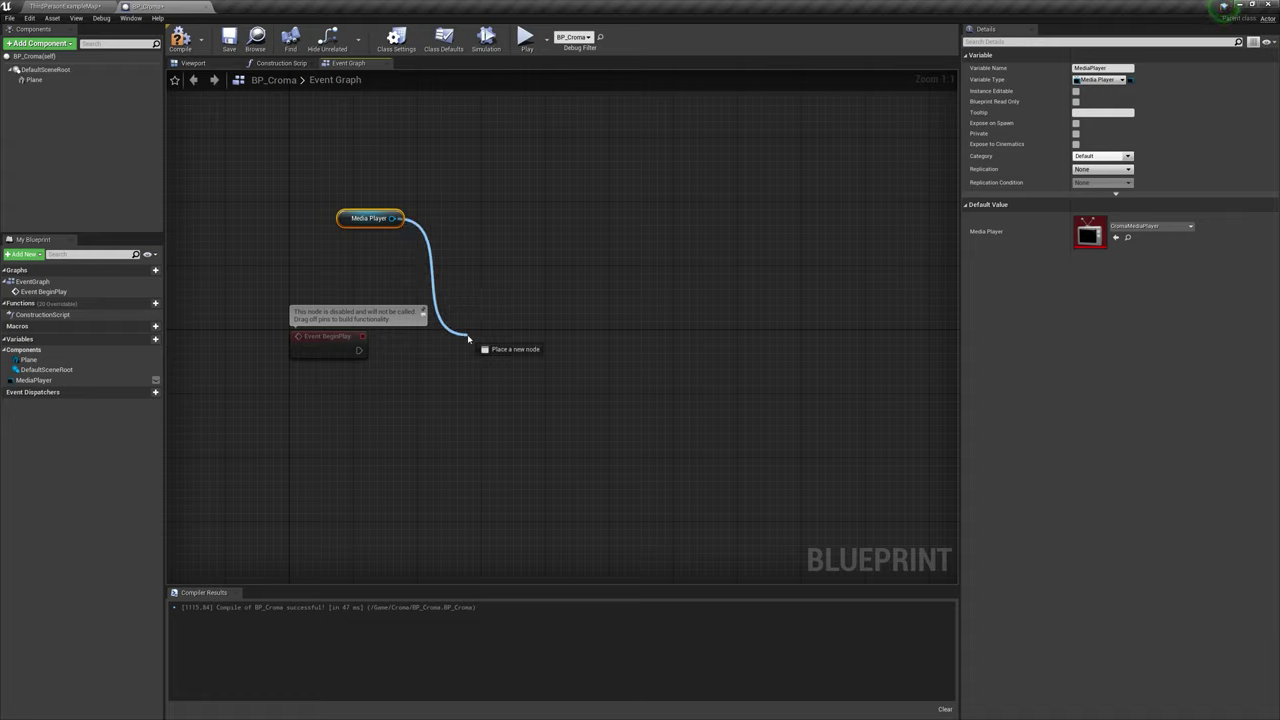
type("open ")
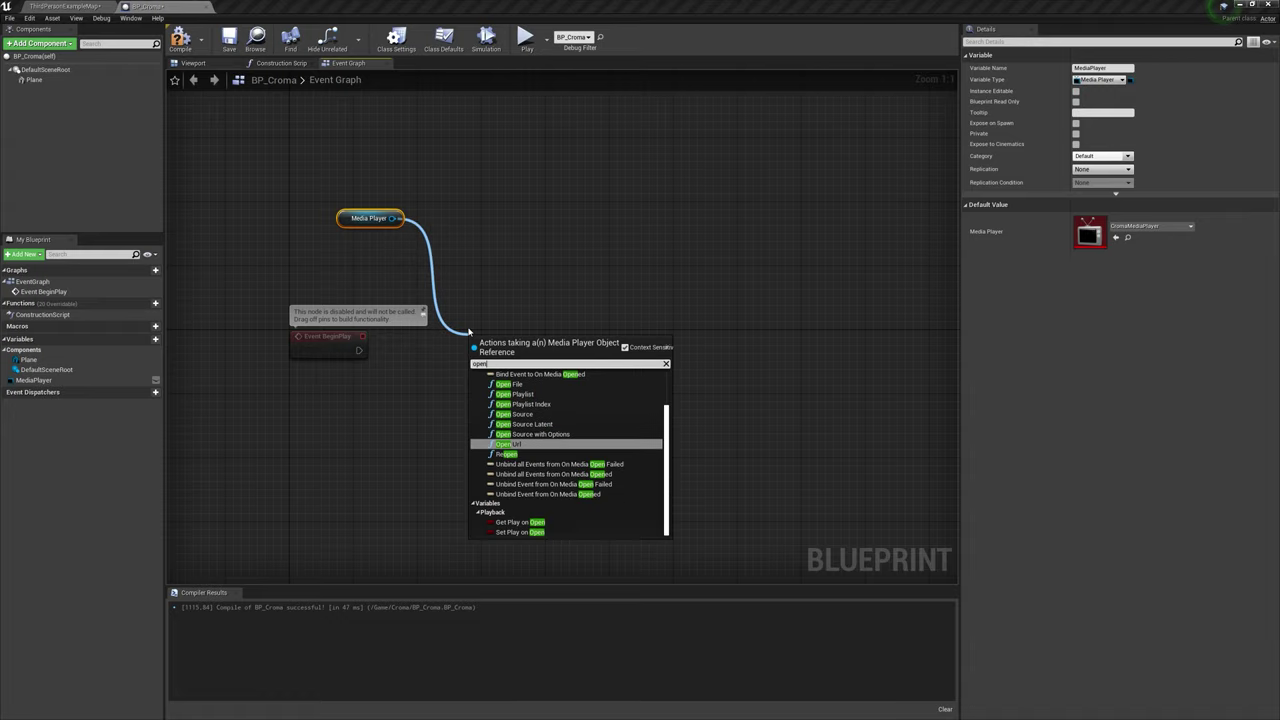
type("sou")
key("Return")
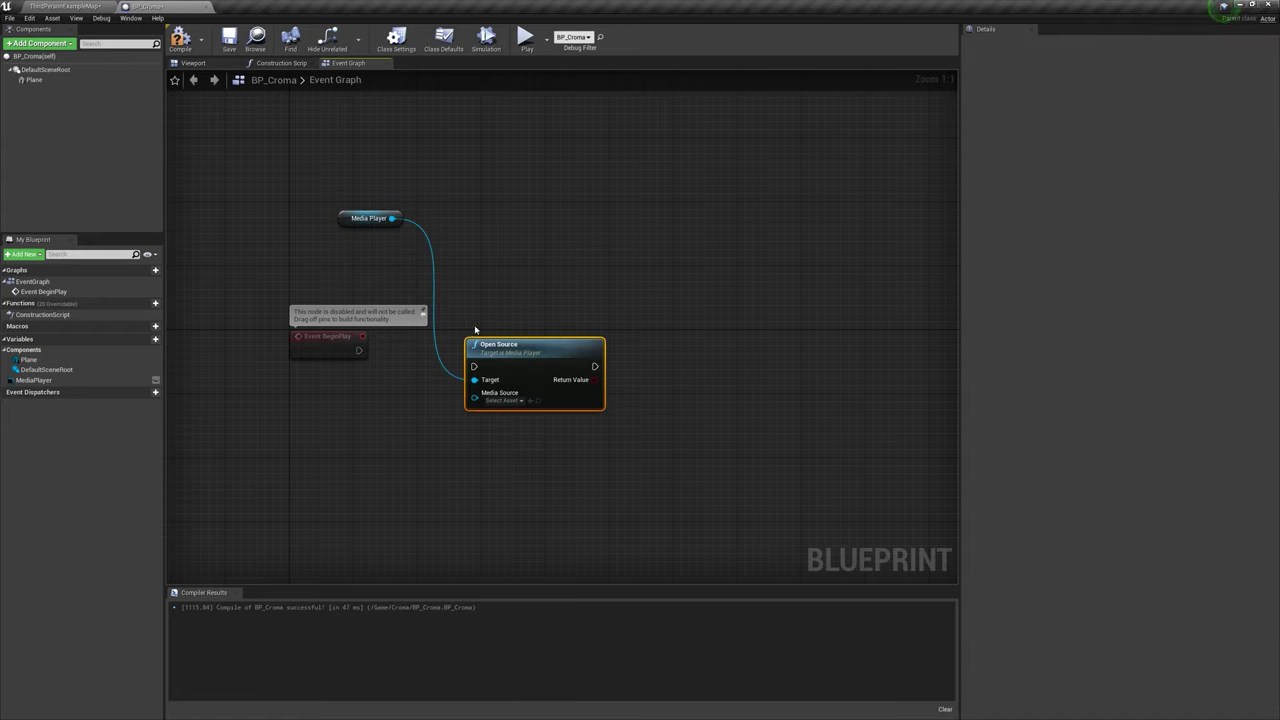
left_click_drag(365, 358, 465, 350)
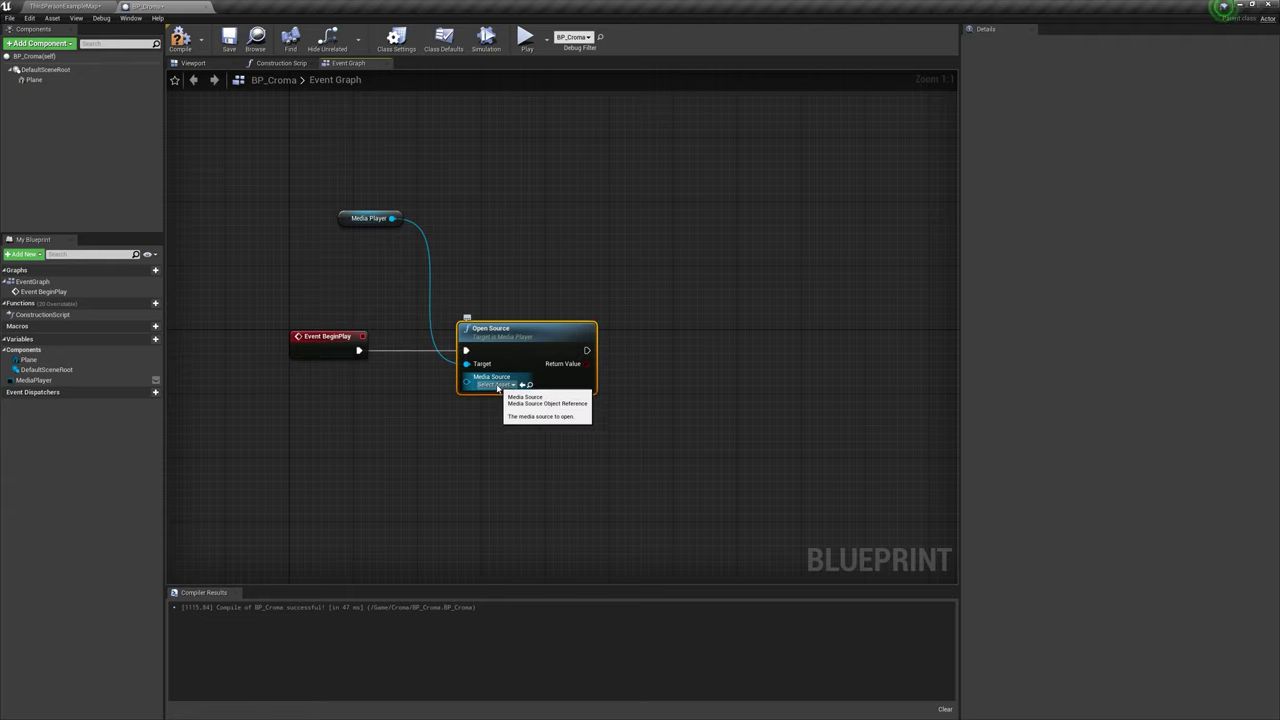
left_click(497, 385)
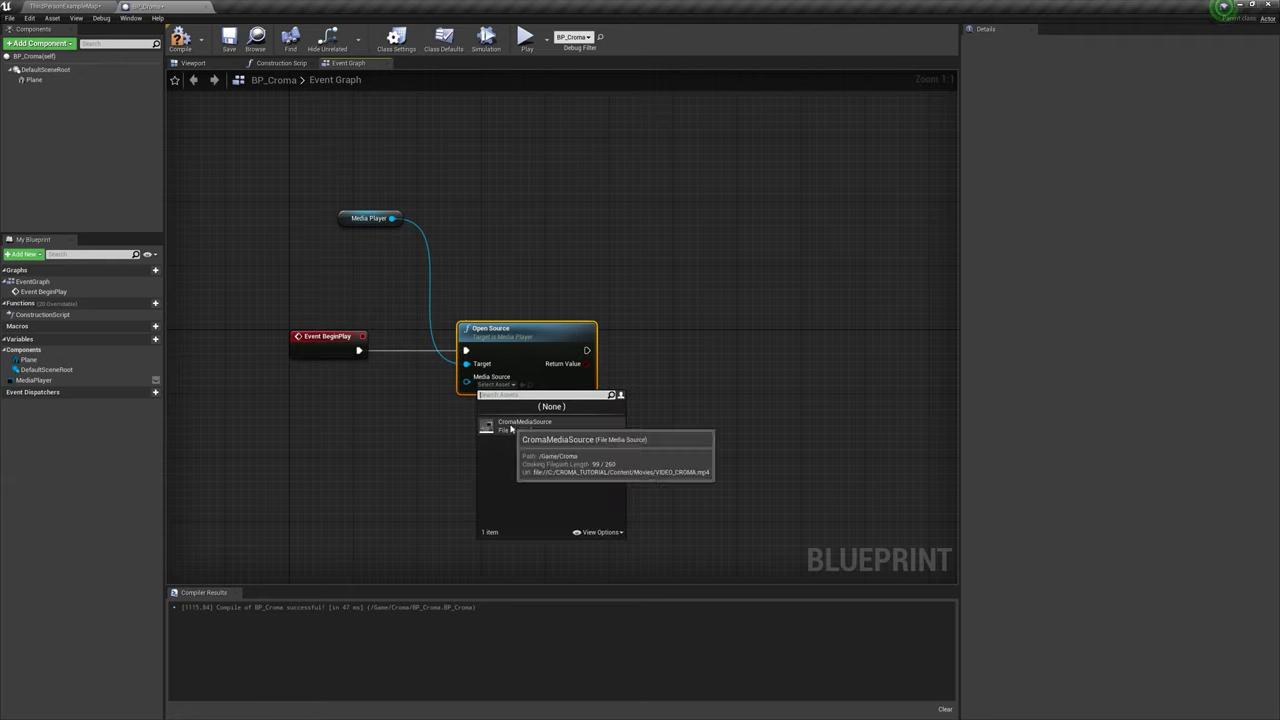
left_click(510, 425)
right_click_drag(591, 466, 471, 466)
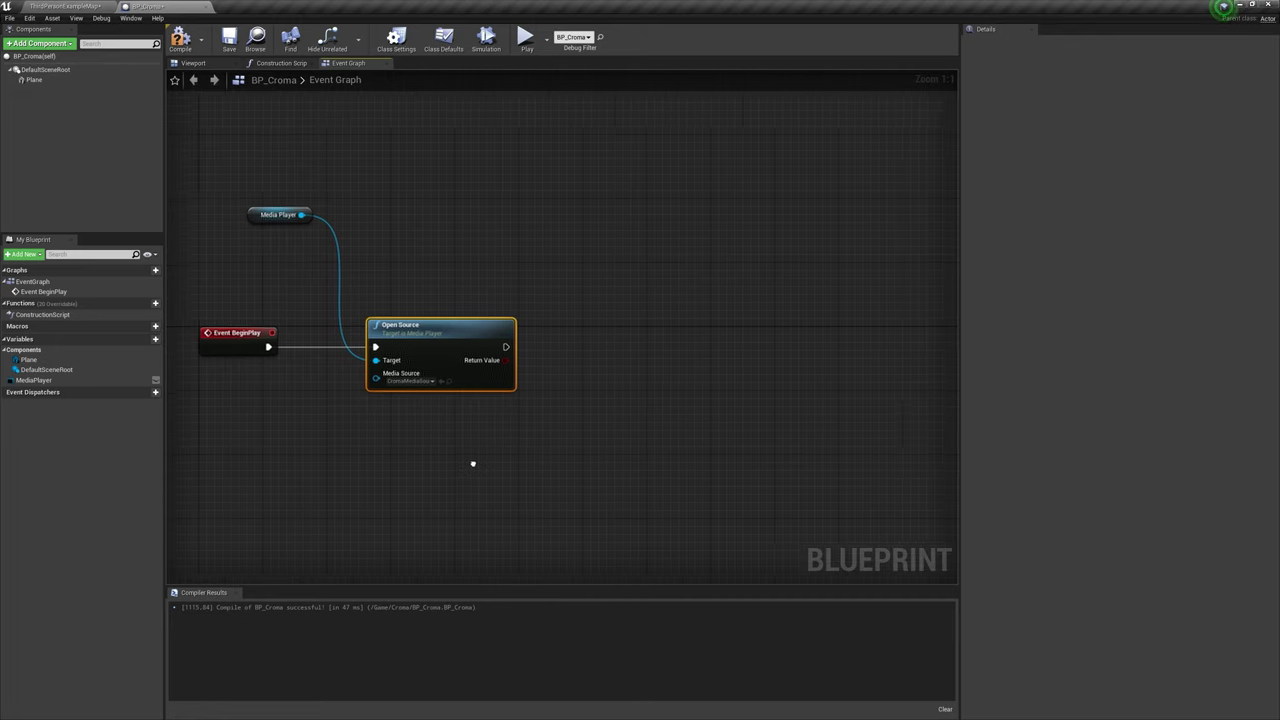
mouse_move(250, 218)
left_mouse_down()
mouse_move(252, 258)
mouse_move(603, 307)
left_mouse_up()
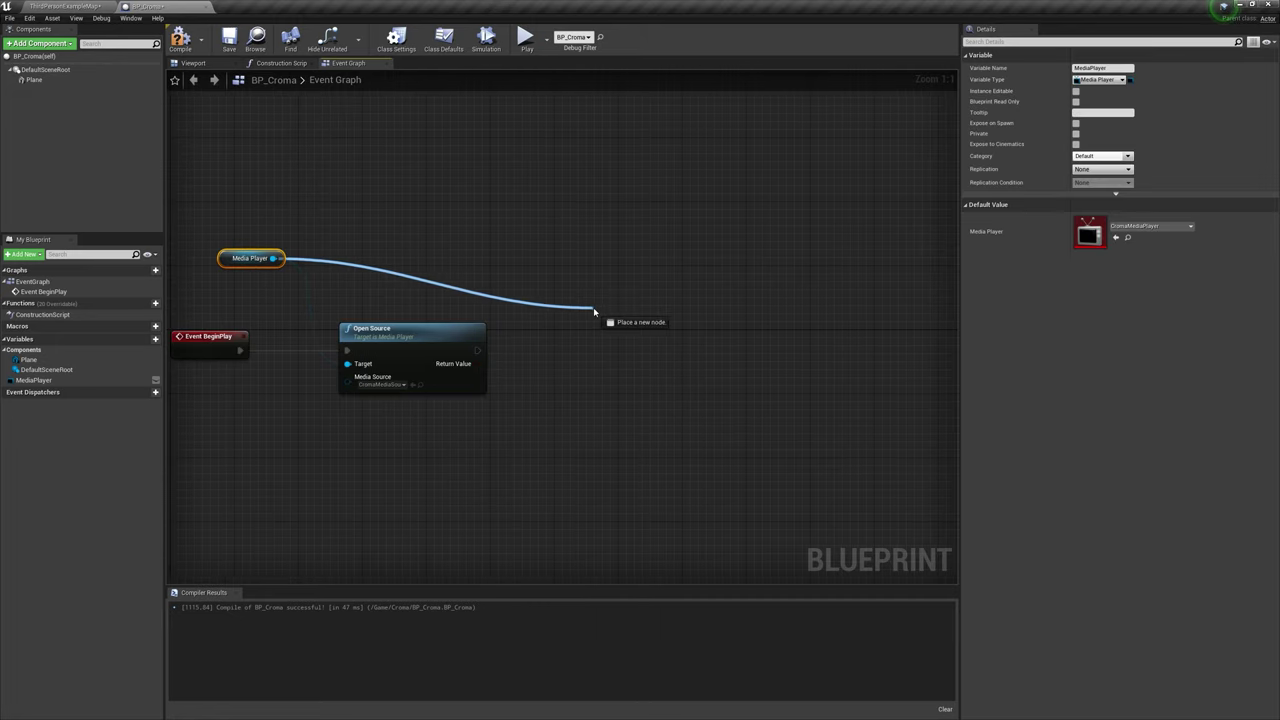
- Add a Play node for the media player beside Open Source
type("play")
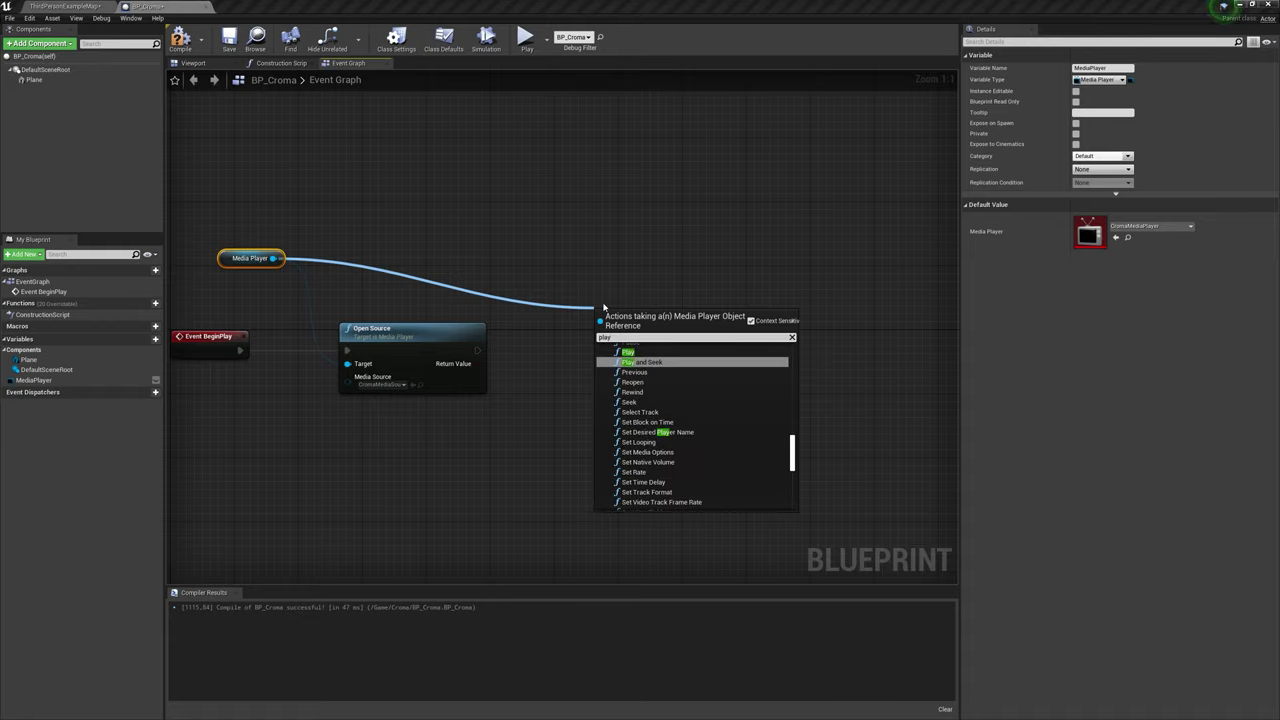
key("Up")
key("Return")
left_click_drag(604, 310, 548, 334)
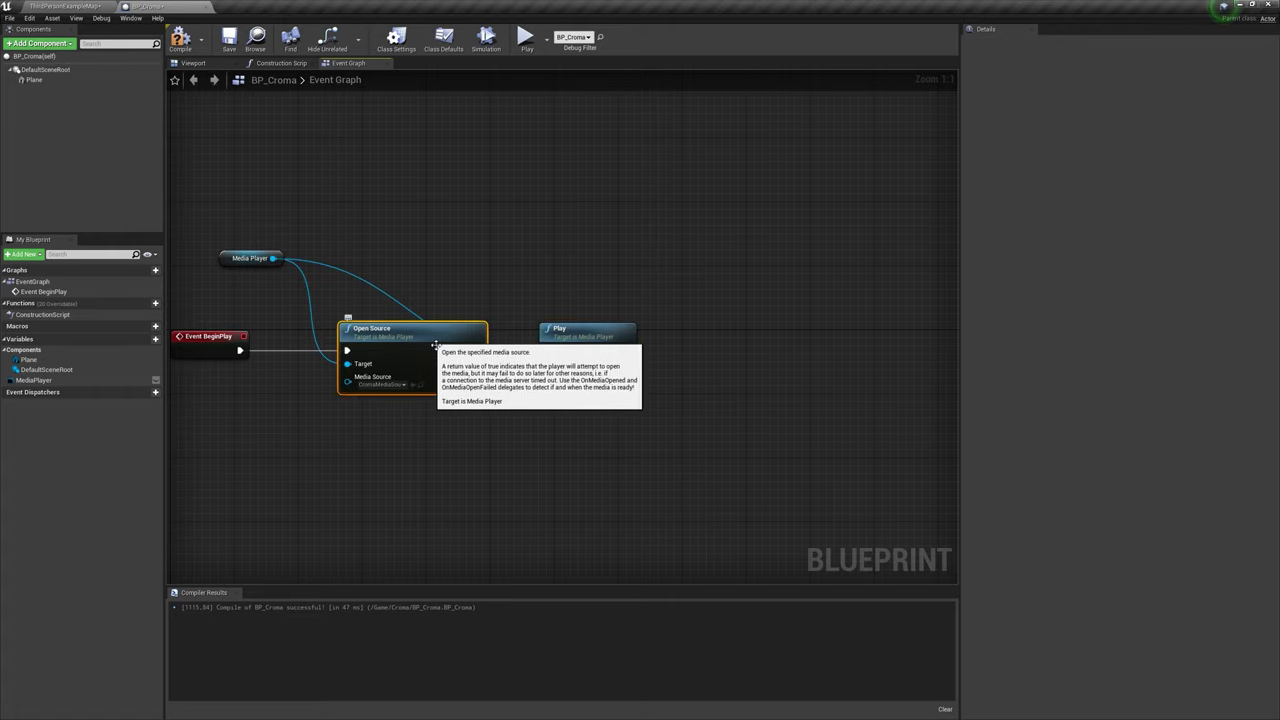
- Connect Open Source's exec output to Play, then walk toward the video in play mode
left_click(545, 330)
left_click_drag(477, 350, 545, 350)
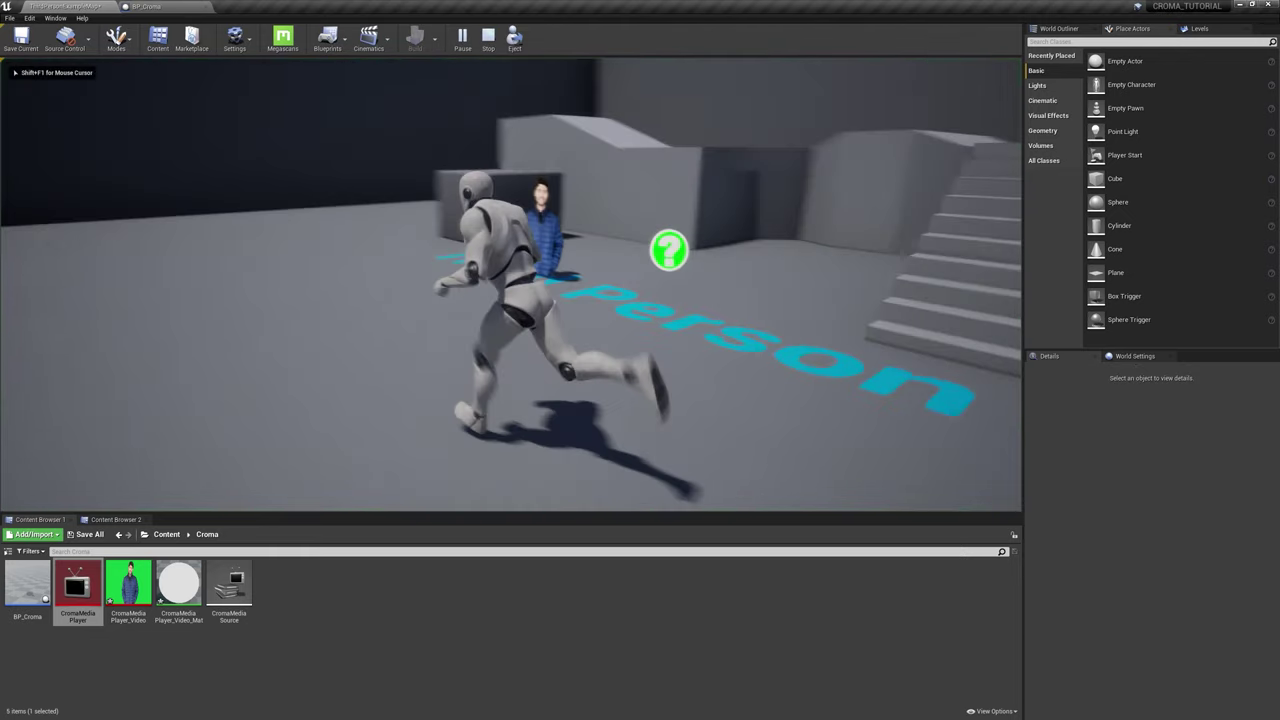
key("w")
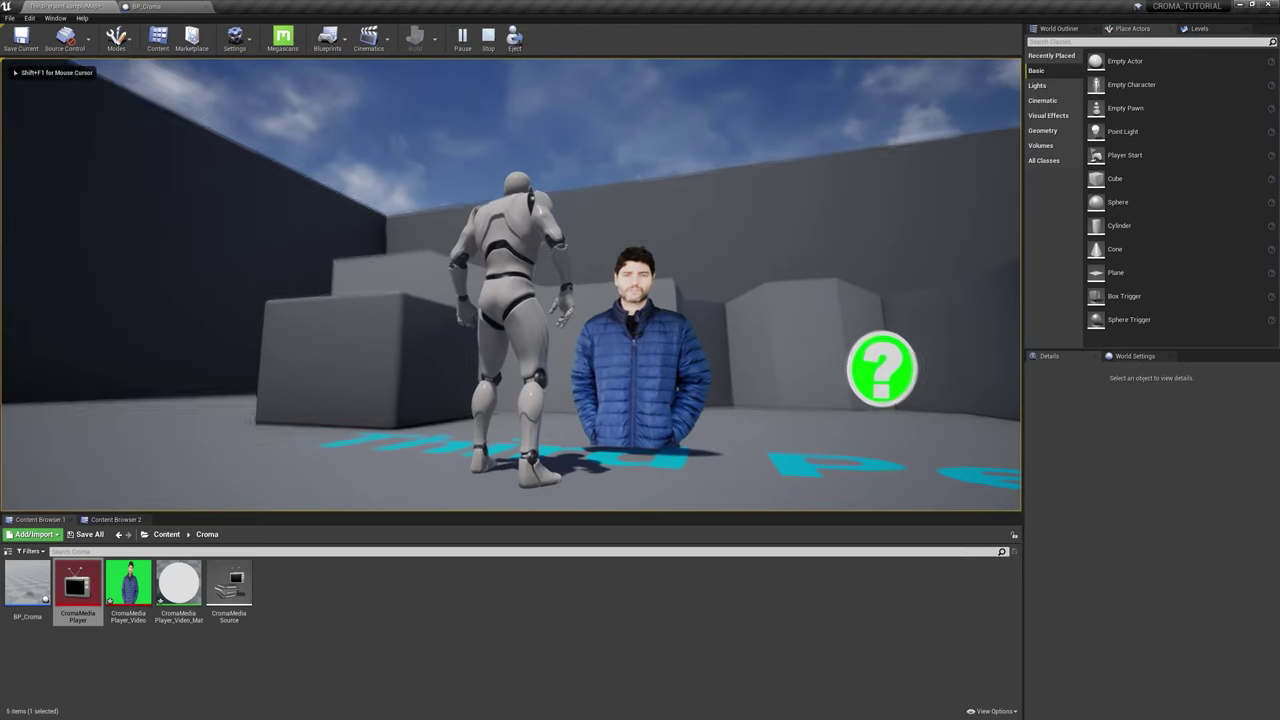
key("w")
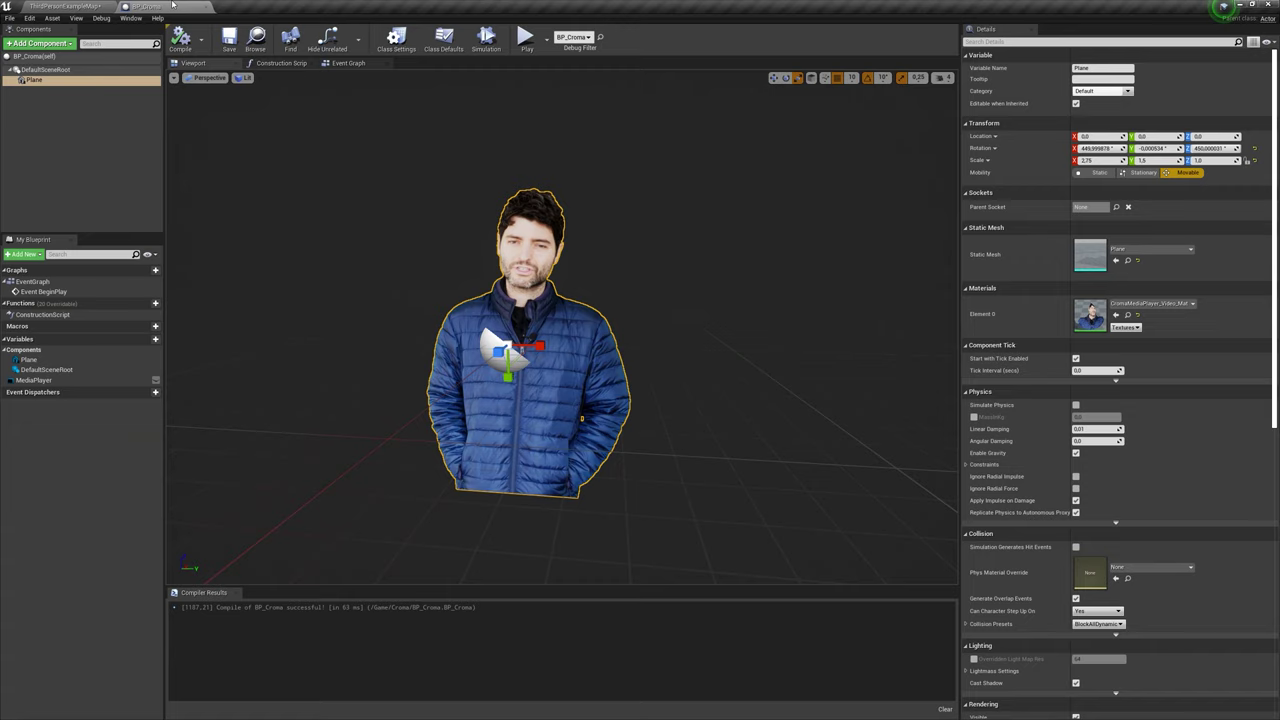
- Add a MediaSound component to BP_Croma with its Media Player set to CromaMediaPlayer
left_click(97, 122)
left_click(60, 43)
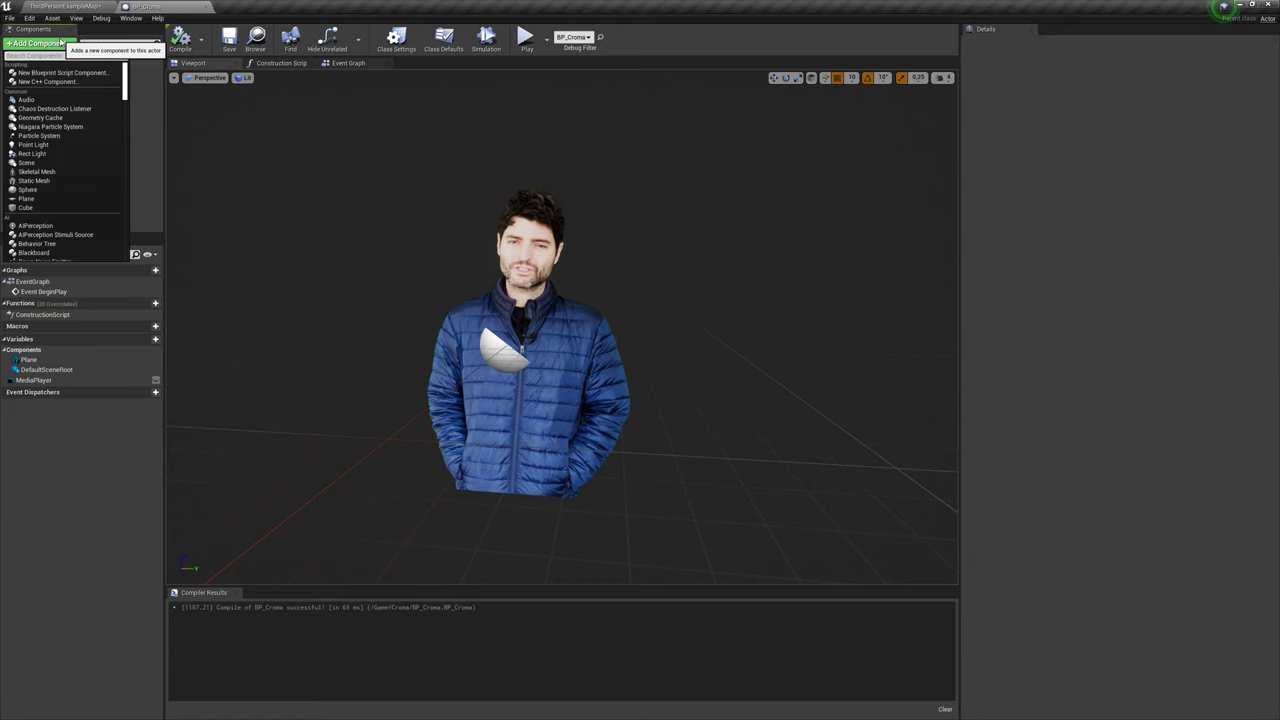
type("medi")
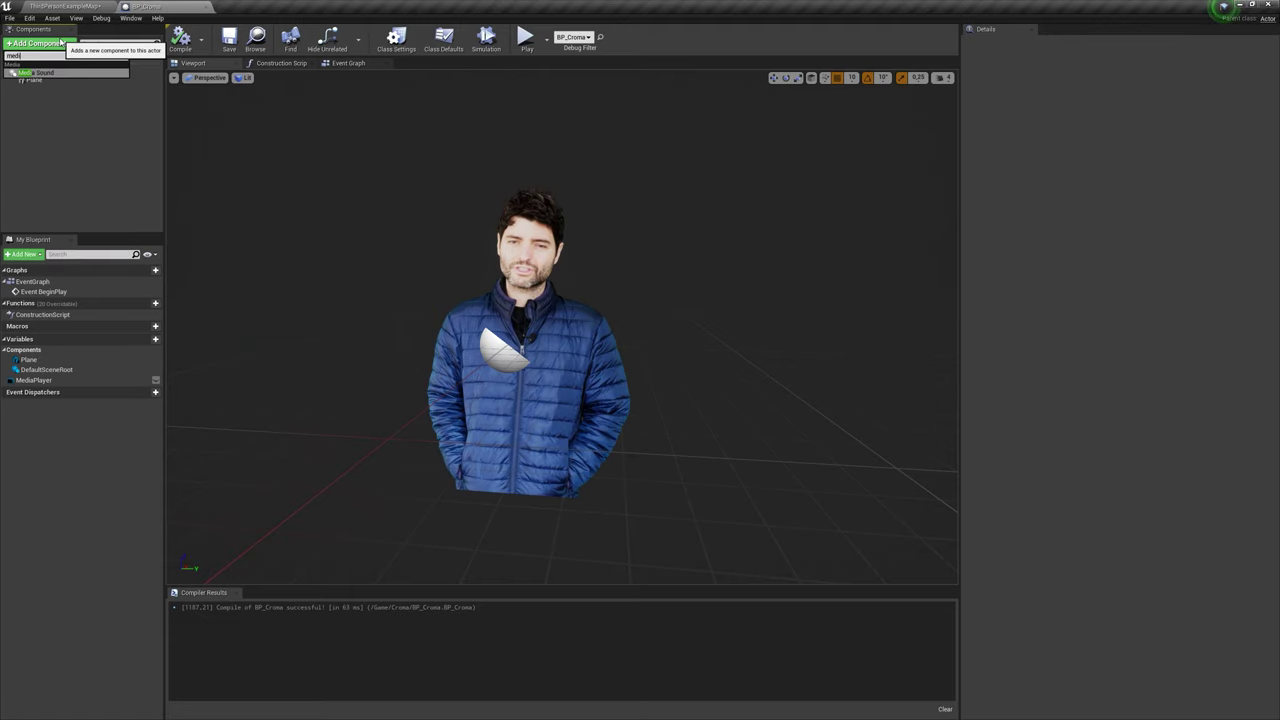
left_click(48, 72)
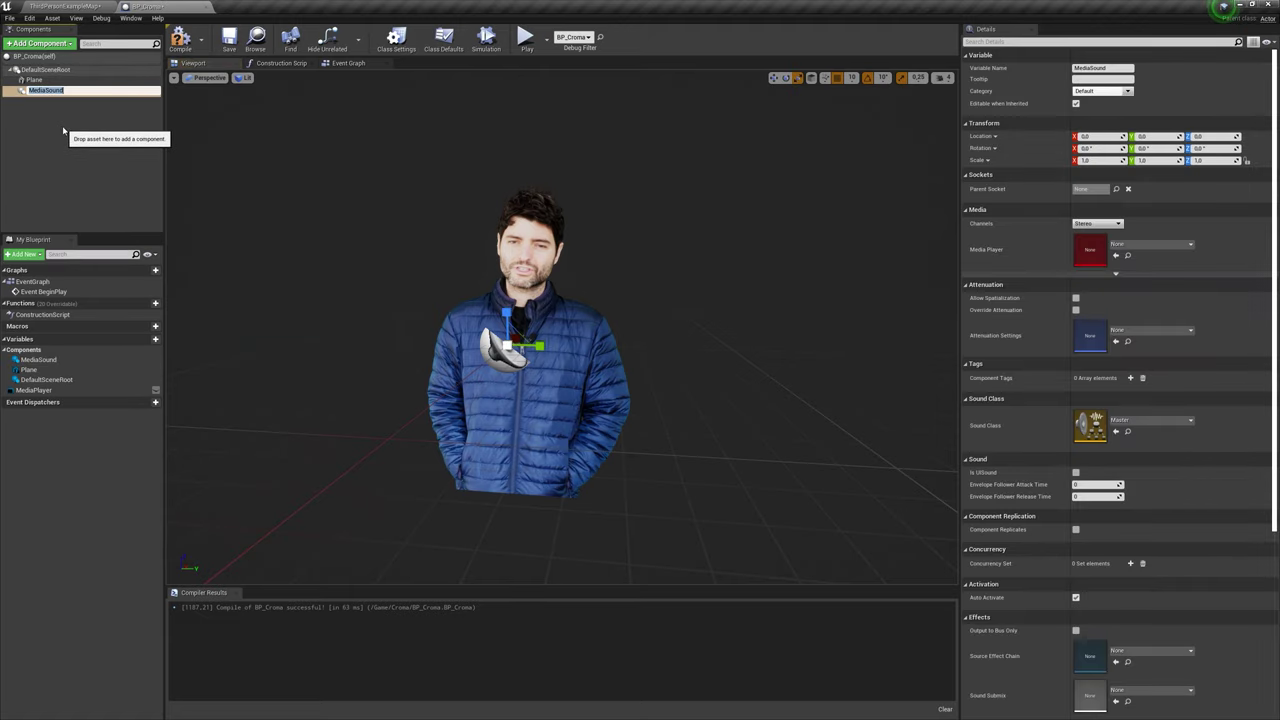
left_click(57, 128)
left_click(43, 90)
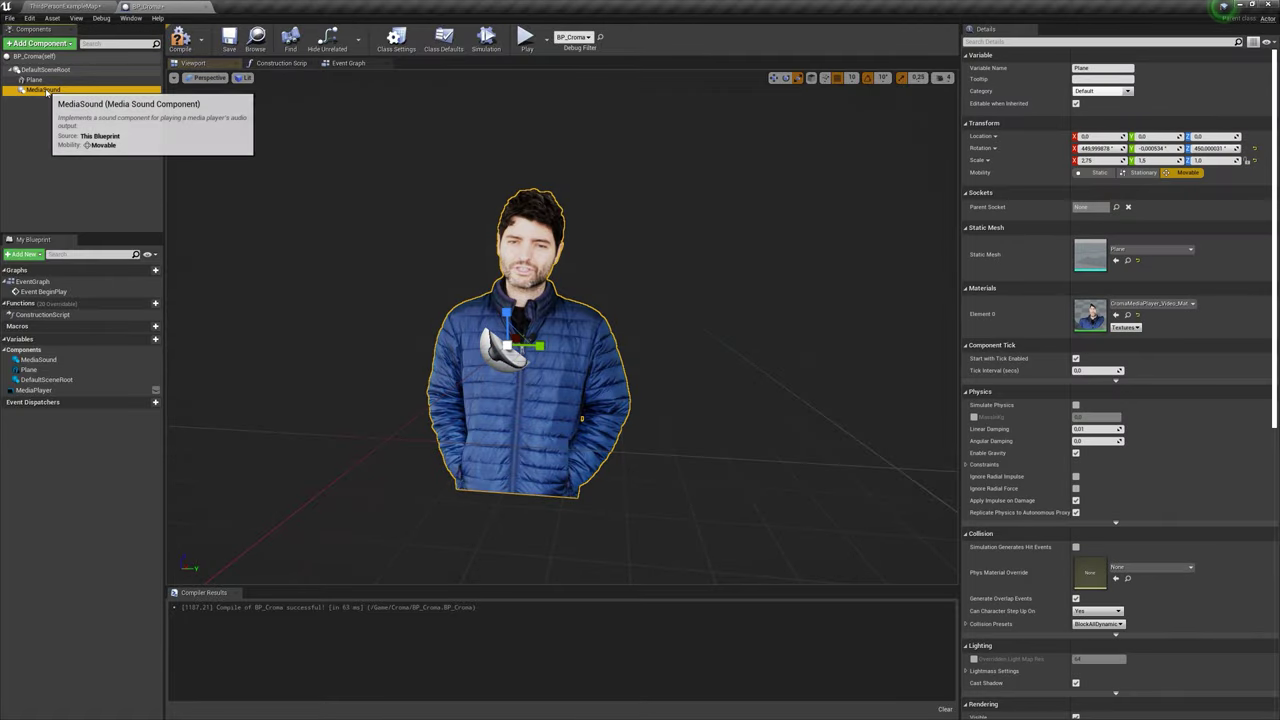
left_click(1150, 244)
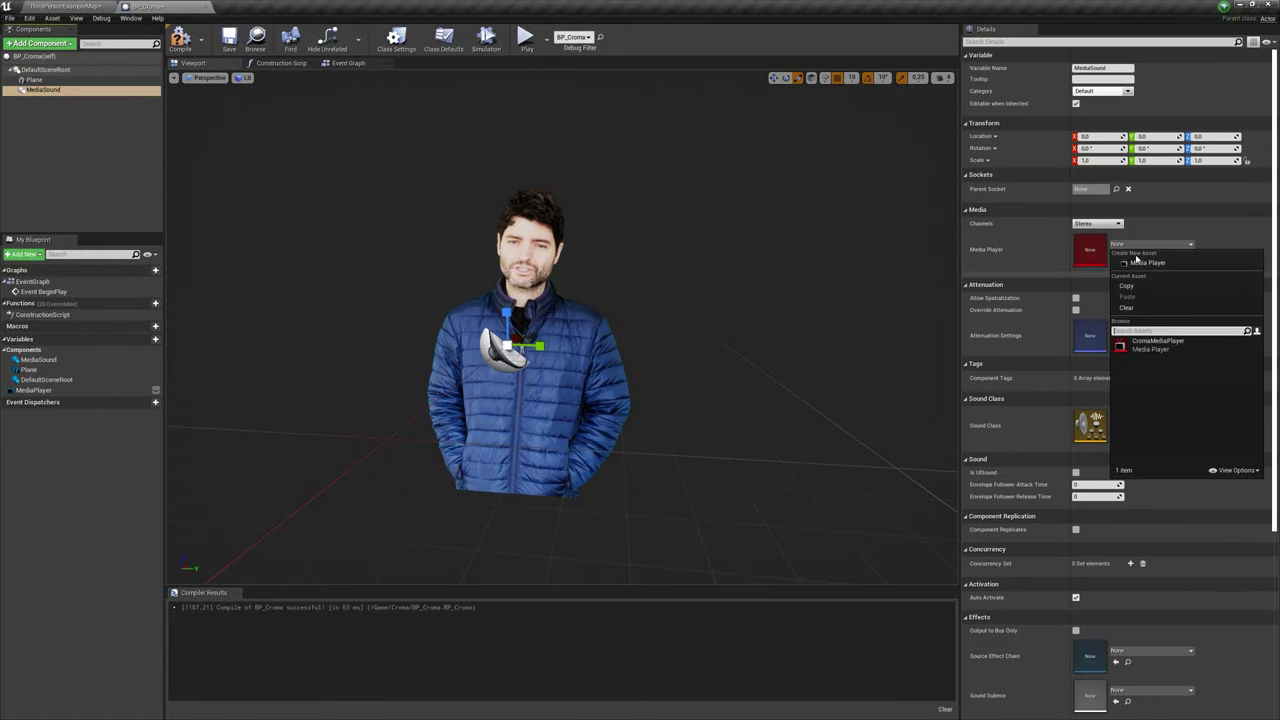
left_click(1150, 349)
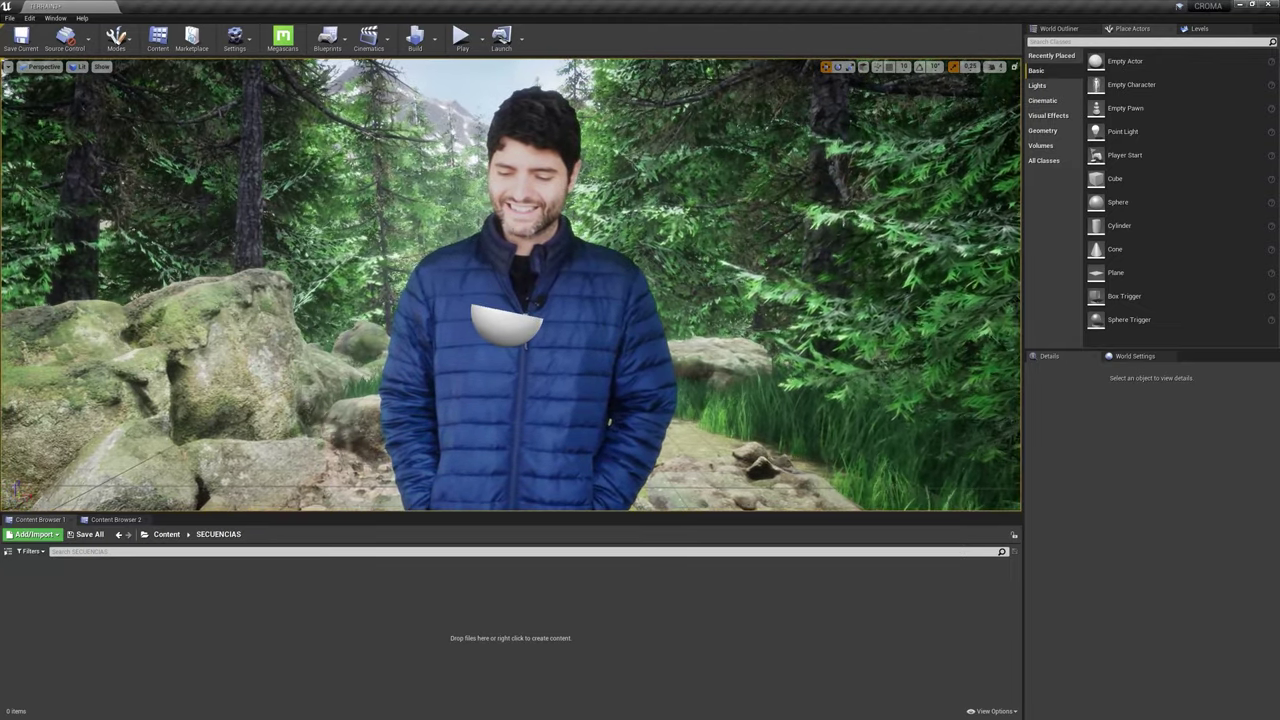
- Create a cine camera at the current view with 35 mm focal length, focused on the presenter
left_click(8, 67)
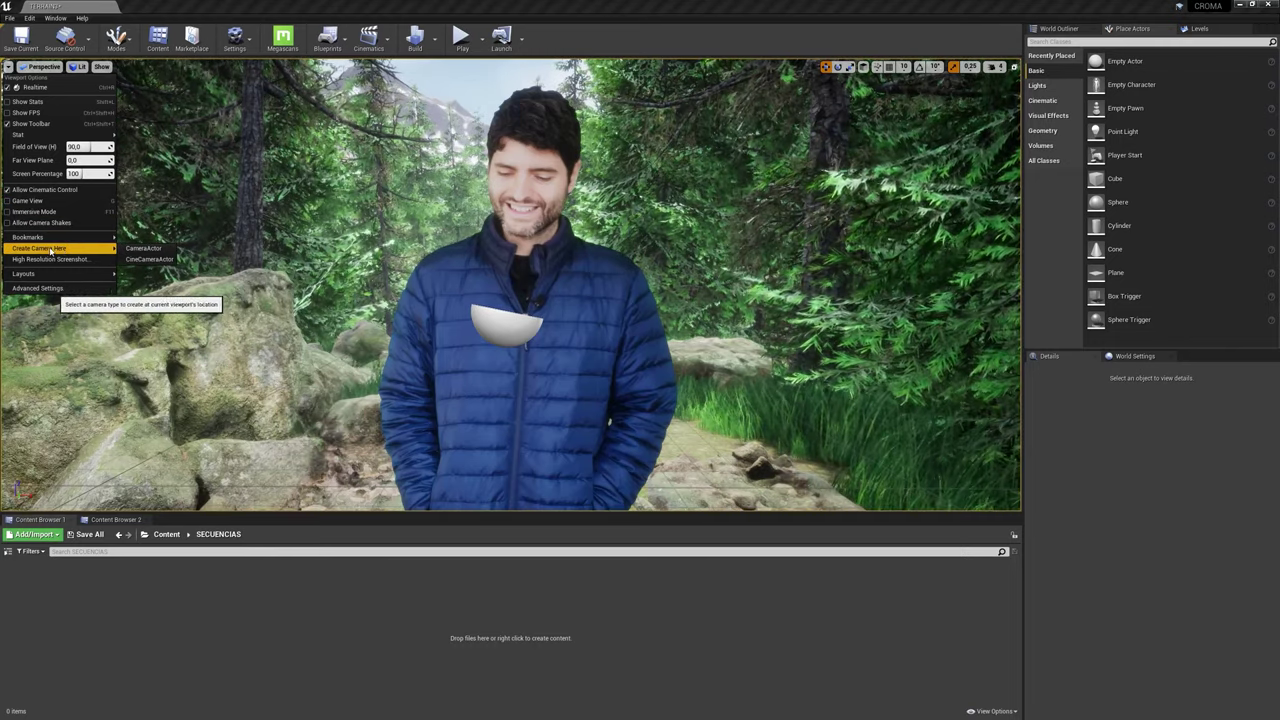
left_click(149, 259)
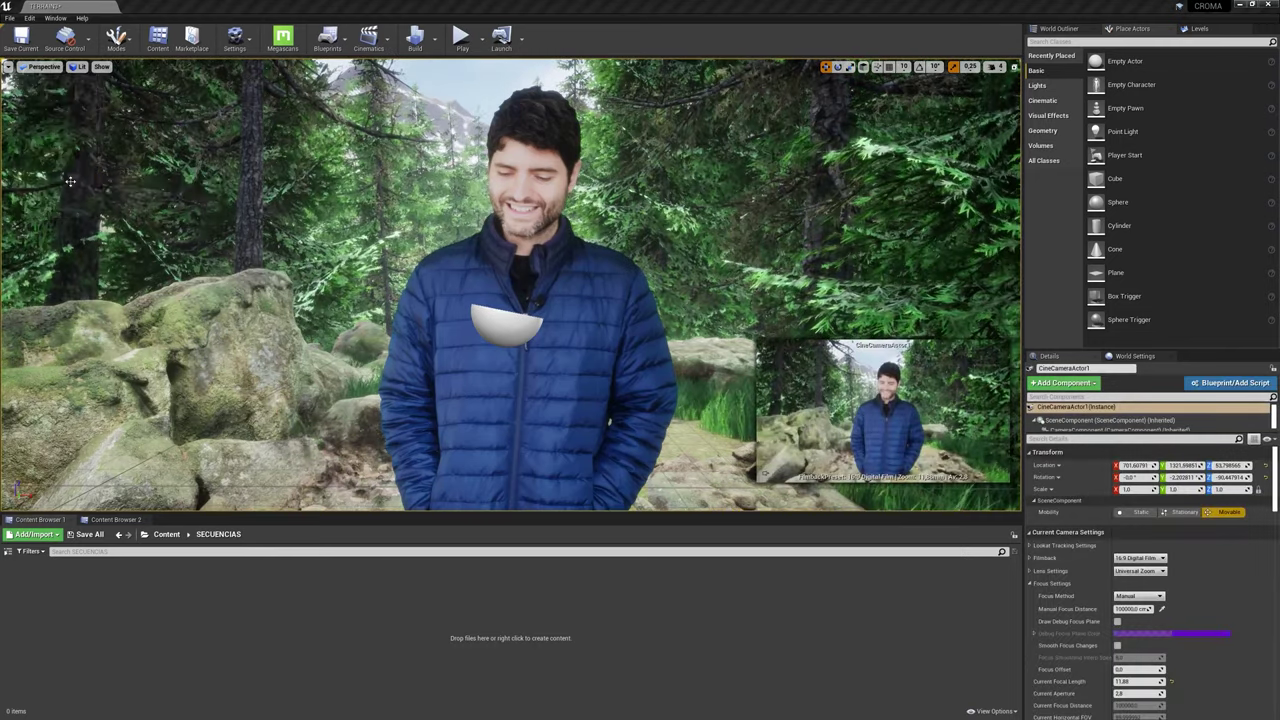
right_click_drag(512, 300, 512, 330)
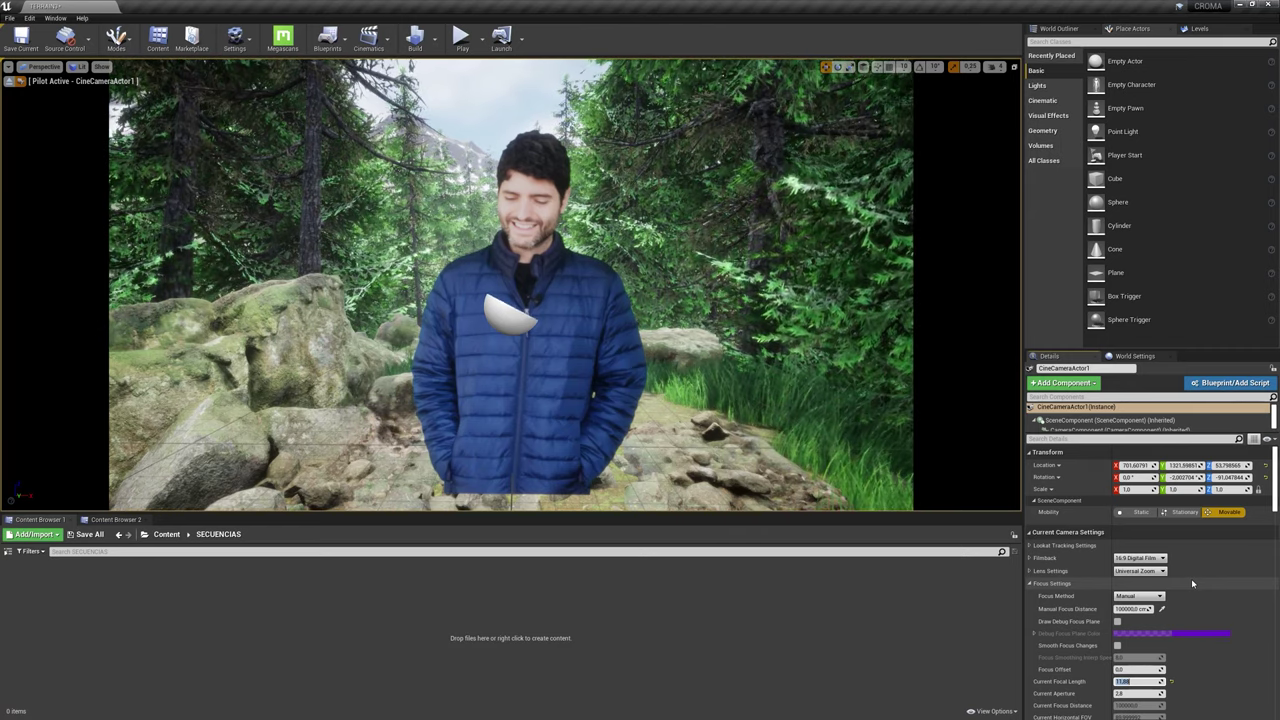
type("3")
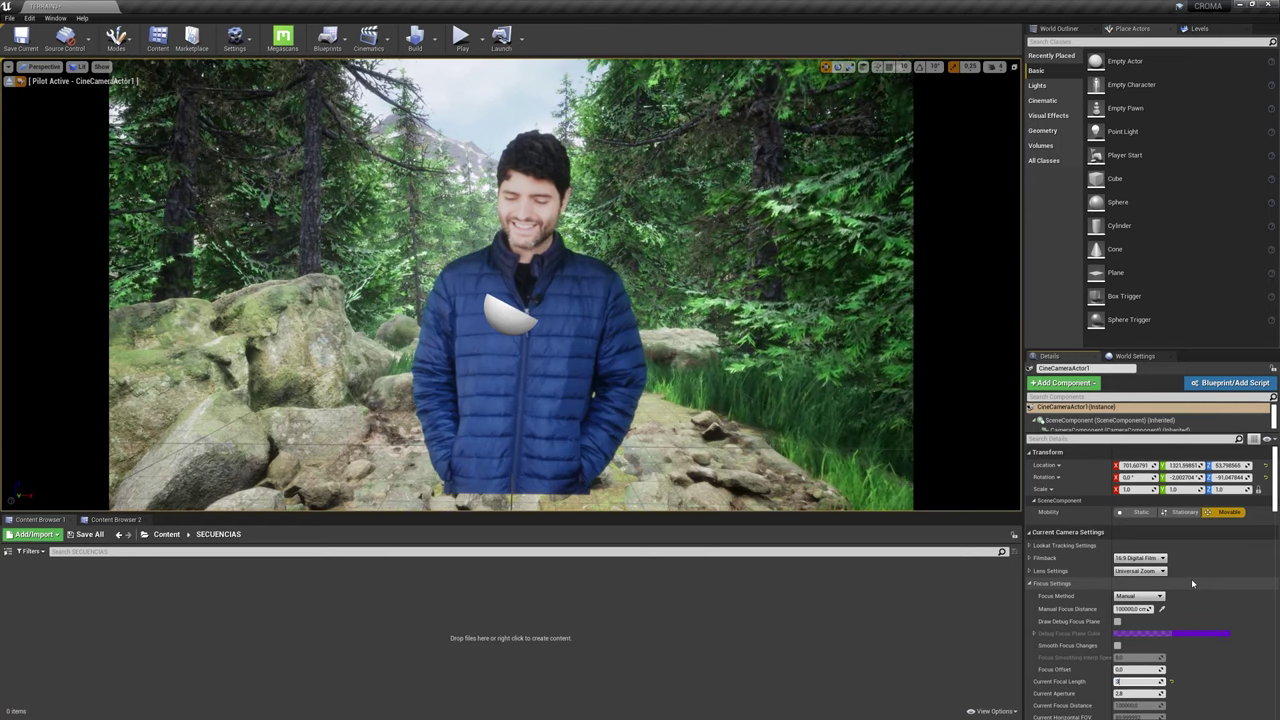
type("5")
key("Return")
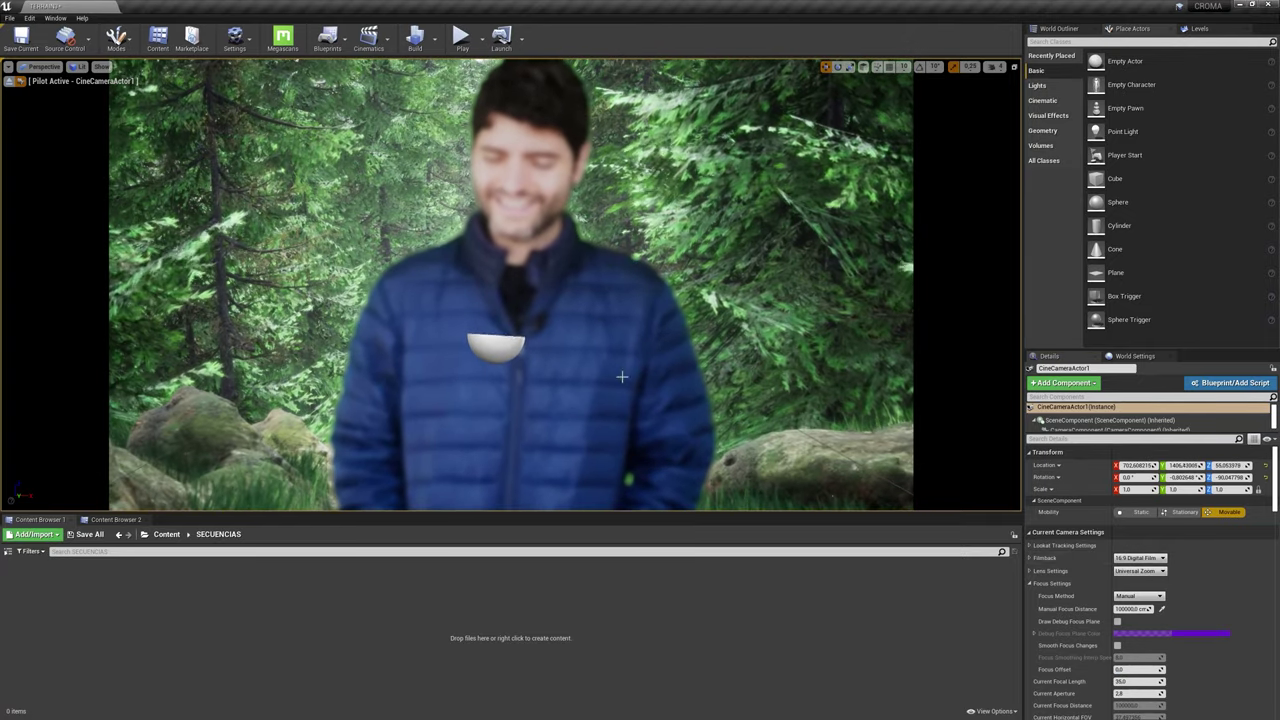
left_click(1161, 610)
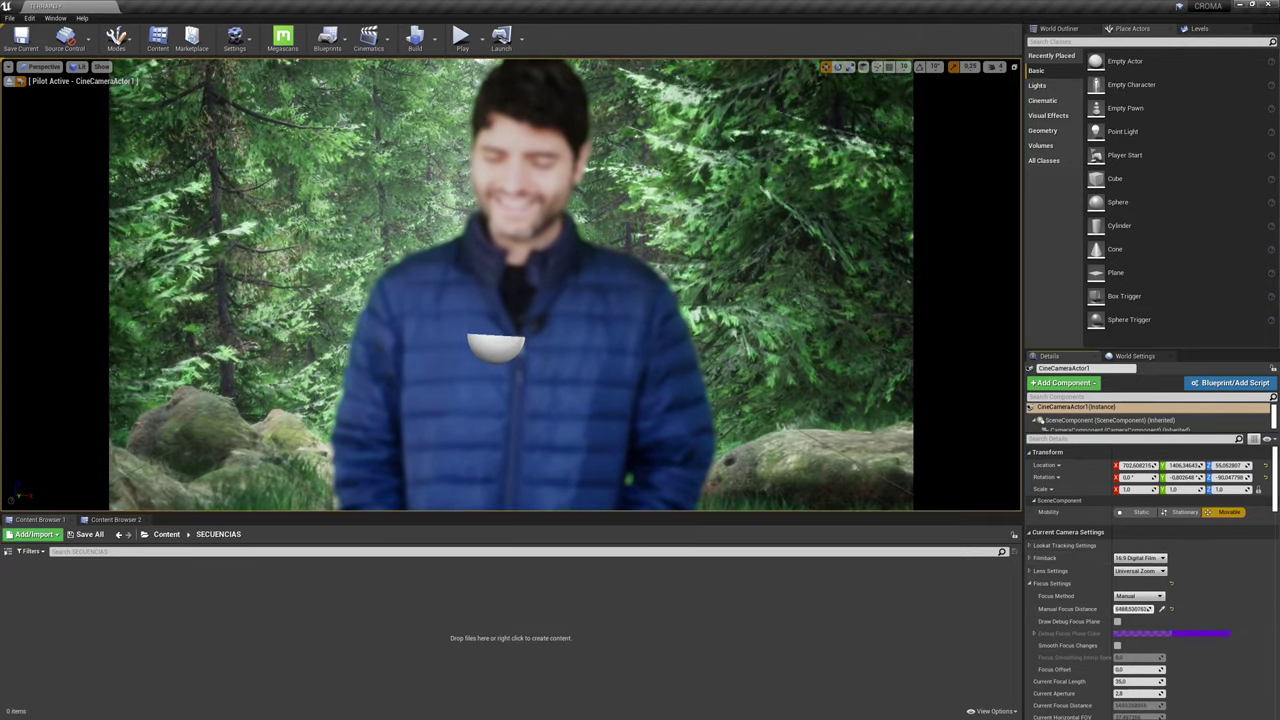
left_click(512, 300)
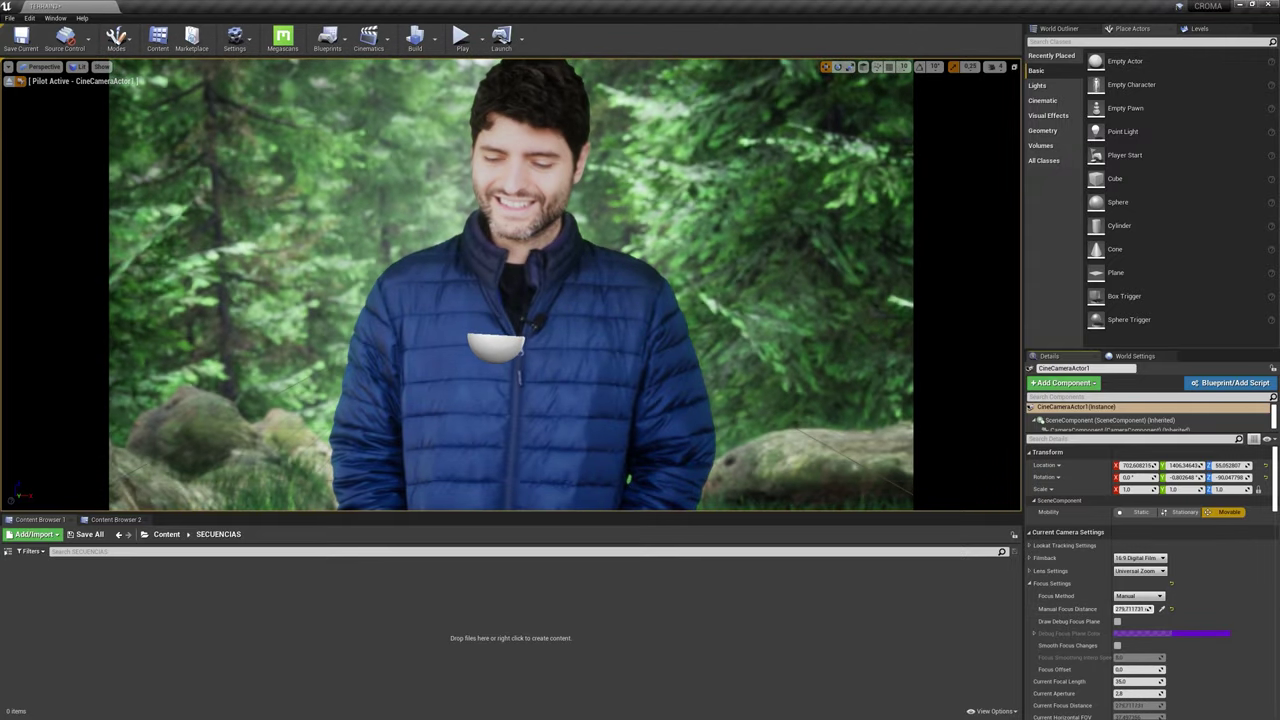
- Stop piloting the cine camera and fly down the path toward the presenter
left_click(9, 80)
right_click_drag(600, 503, 600, 300)
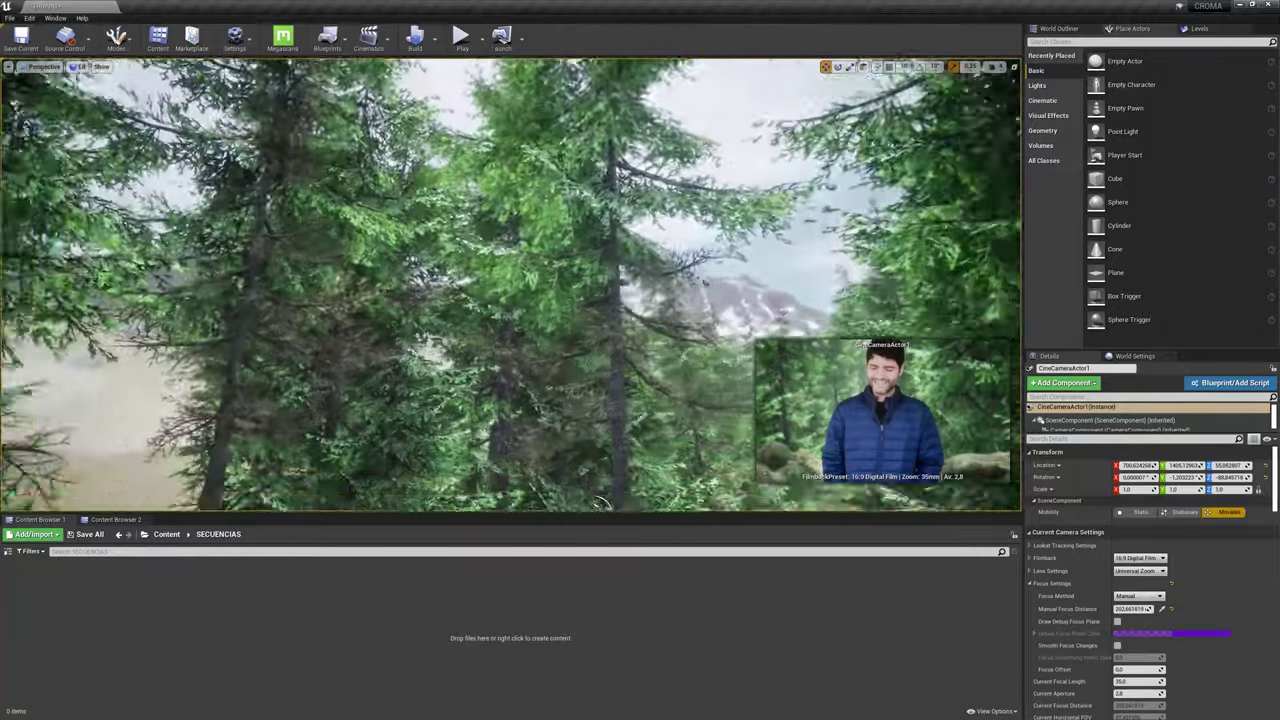
right_click_drag(600, 503, 600, 560)
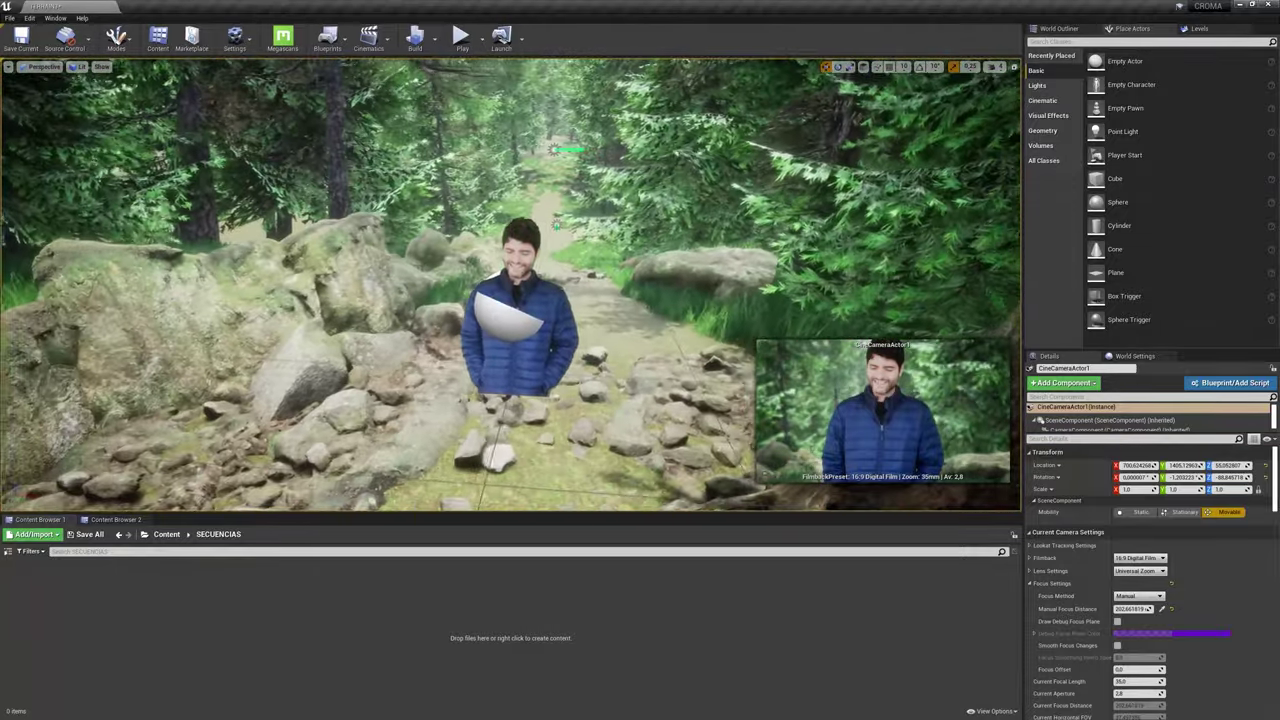
right_click_drag(449, 425, 449, 425)
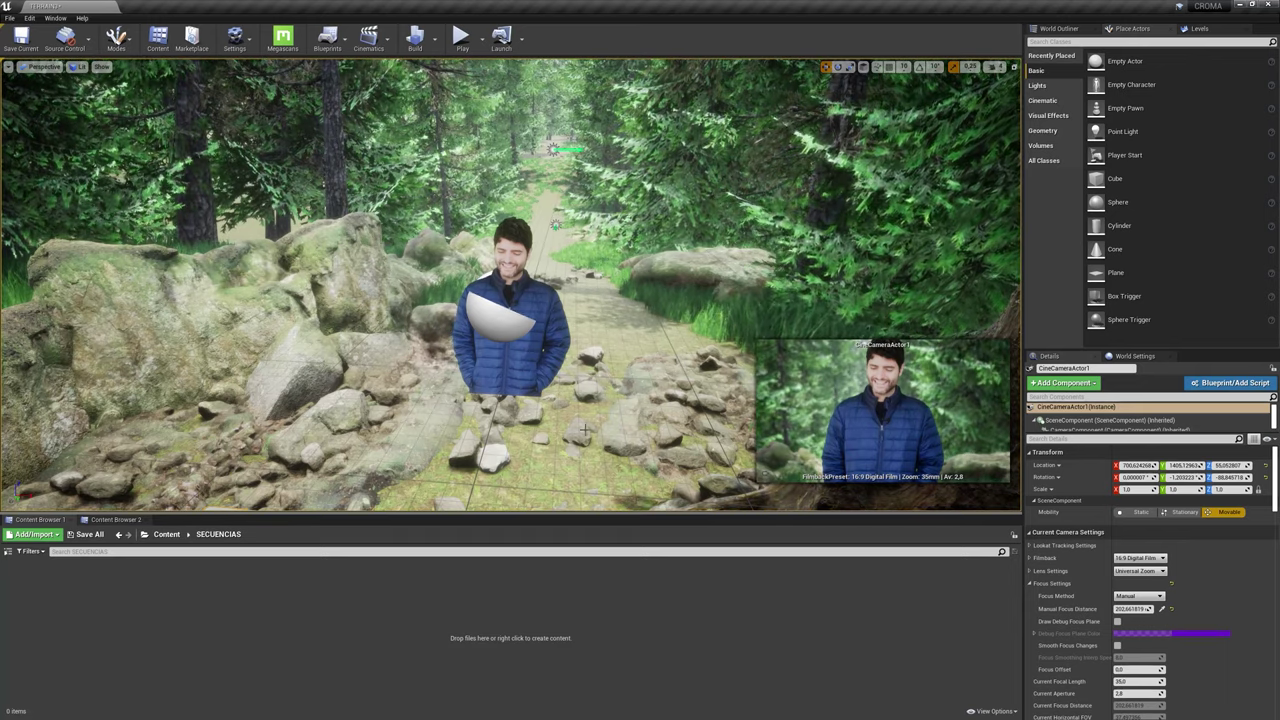
- Create the level sequence SECUENCIA1 in the /Game/SECUENCIAS folder
left_click(369, 40)
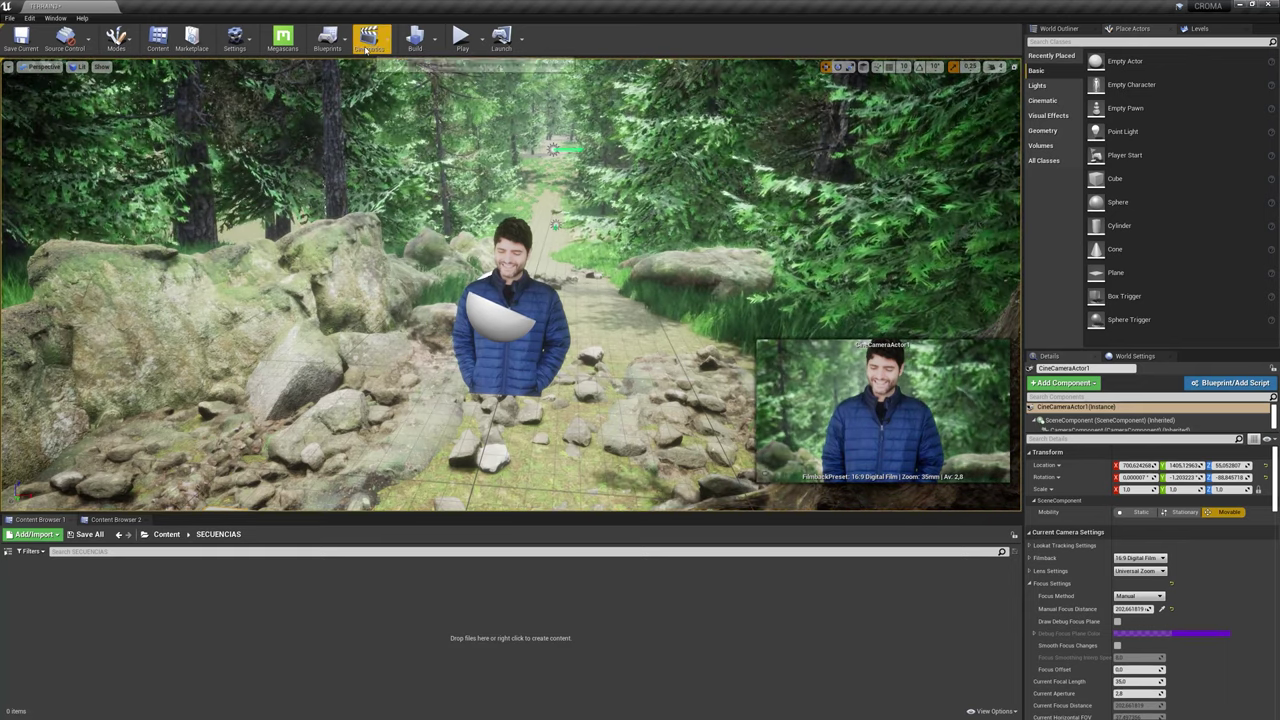
left_click(420, 67)
type("SECUENCIA1")
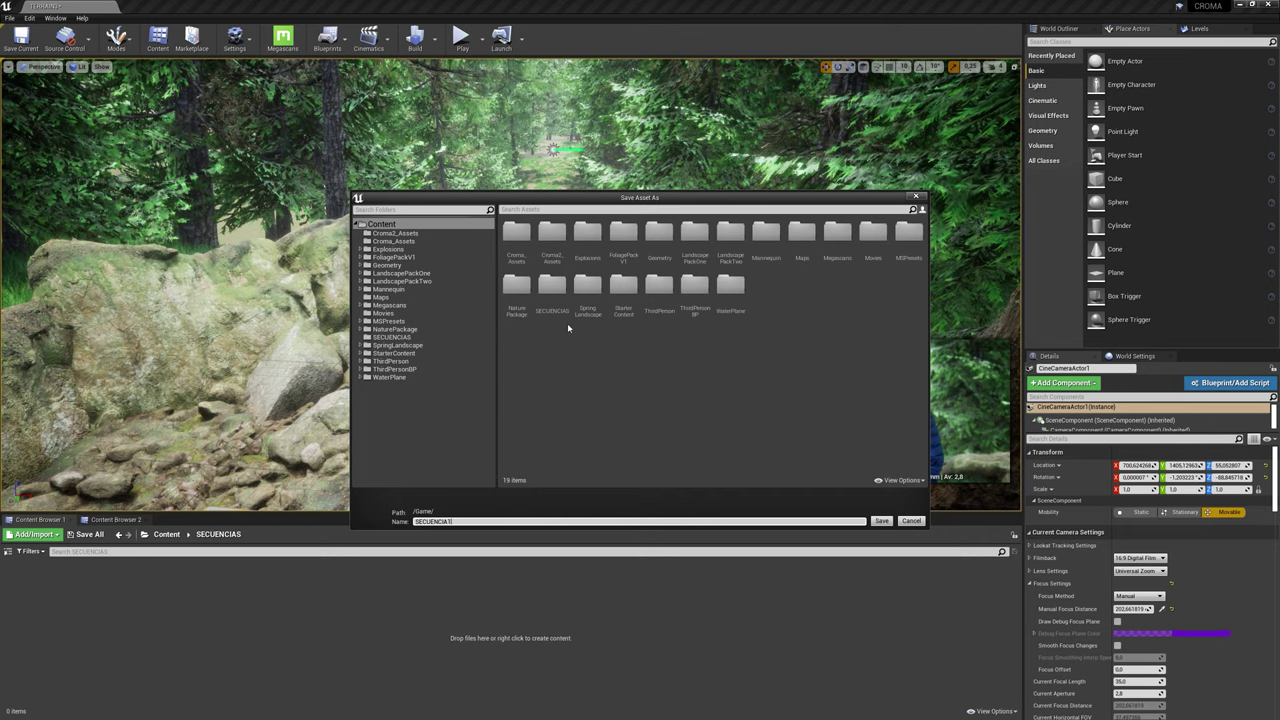
double_click(560, 312)
left_click(880, 521)
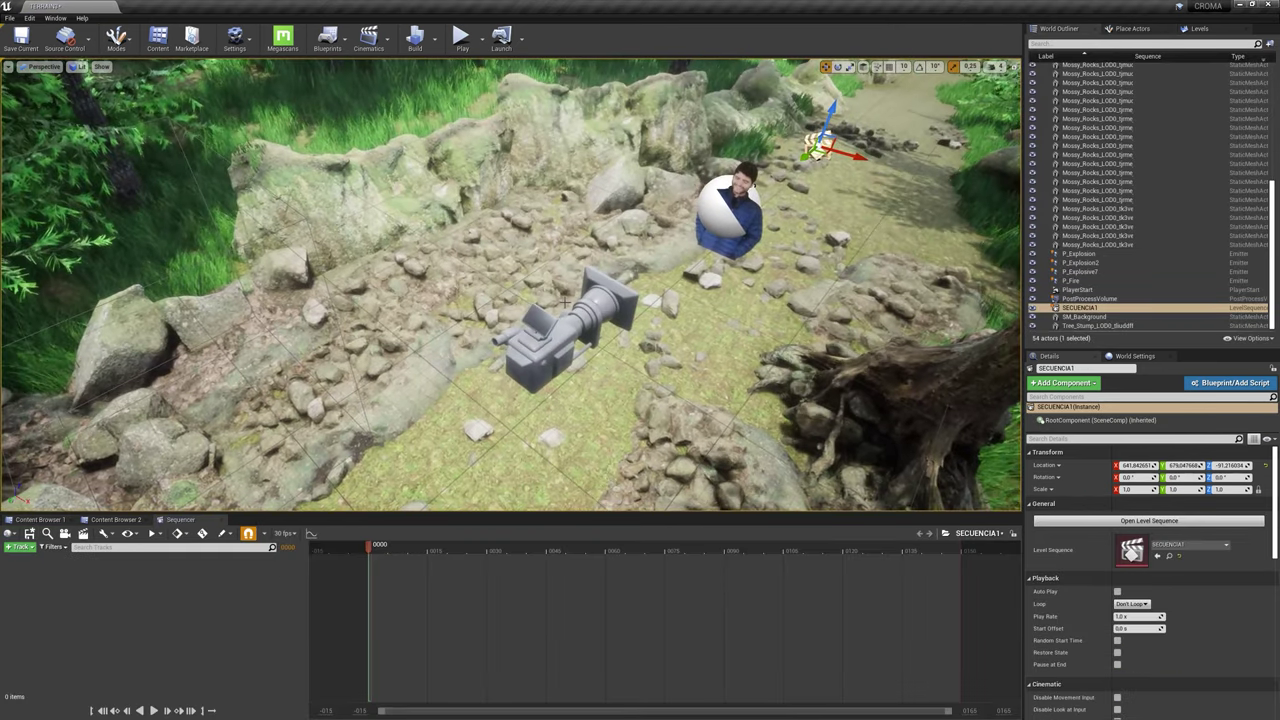
- Add CineCameraActor1 to SECUENCIA1 via Actor To Sequencer
left_click(563, 330)
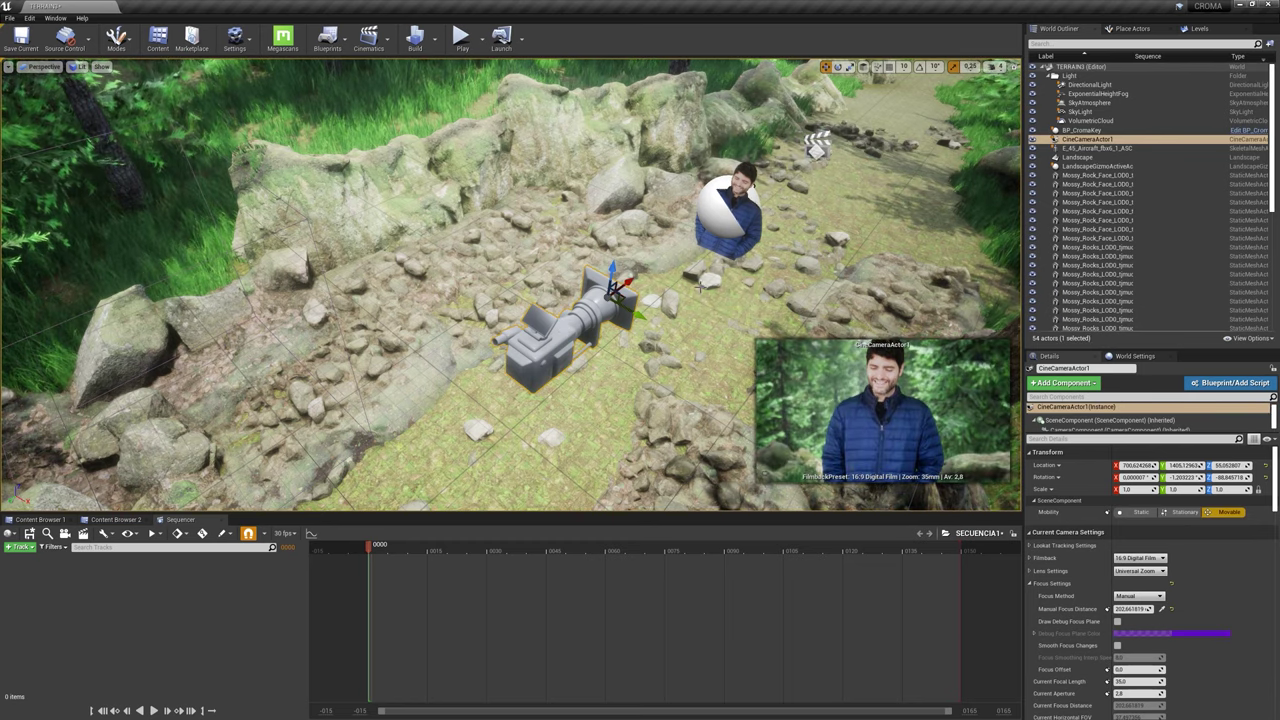
left_click(34, 549)
mouse_move(60, 560)
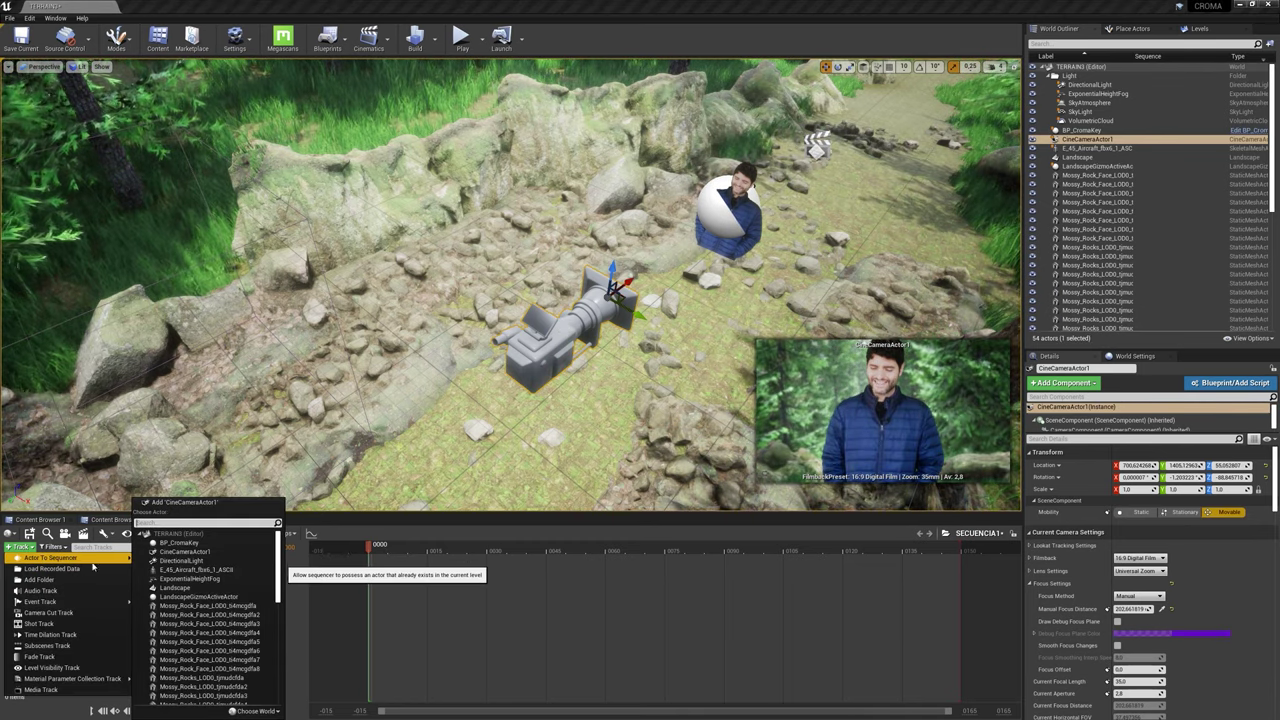
left_click(183, 505)
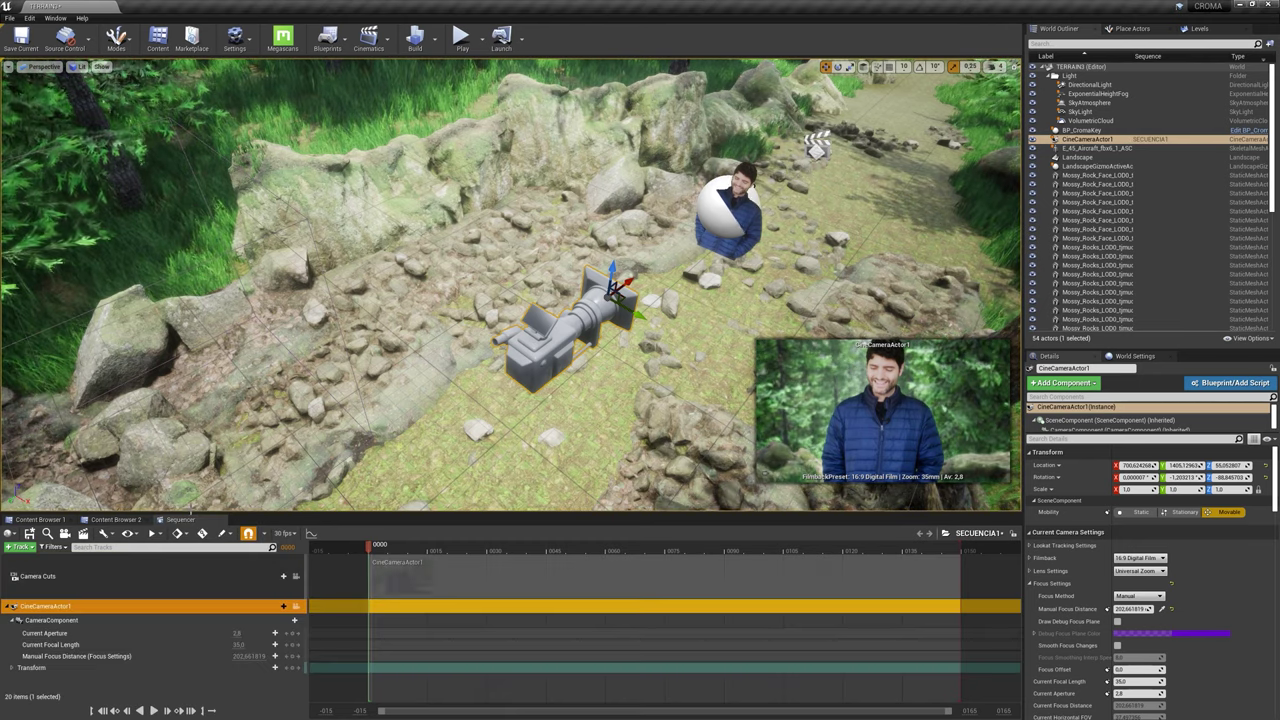
- Add BP_CromaKey to SECUENCIA1 via Actor To Sequencer
left_click(743, 200)
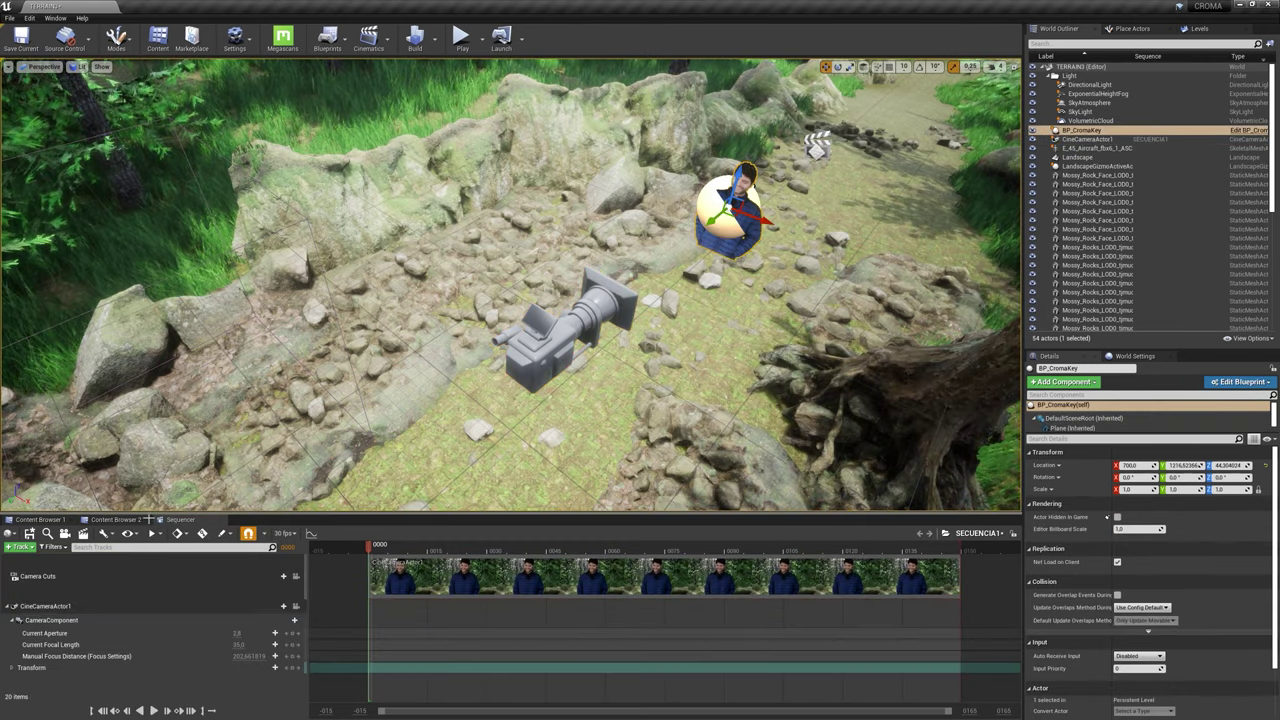
left_click(18, 547)
mouse_move(50, 557)
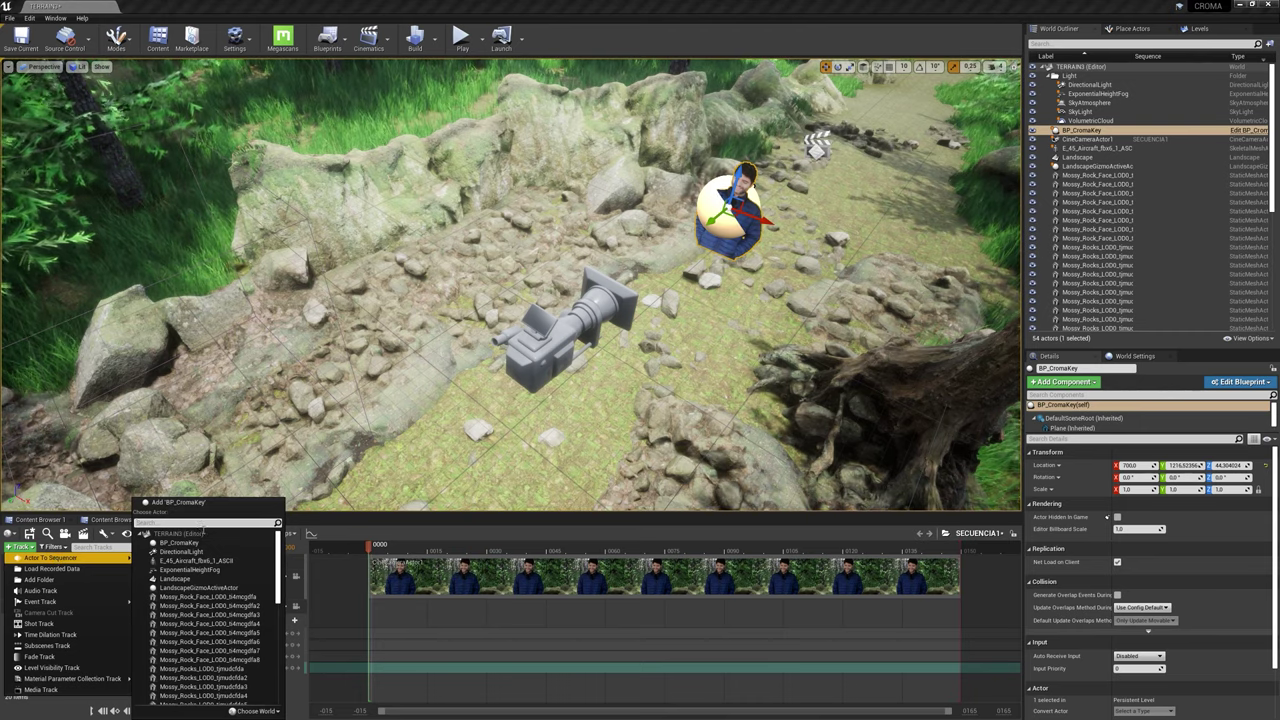
left_click(190, 503)
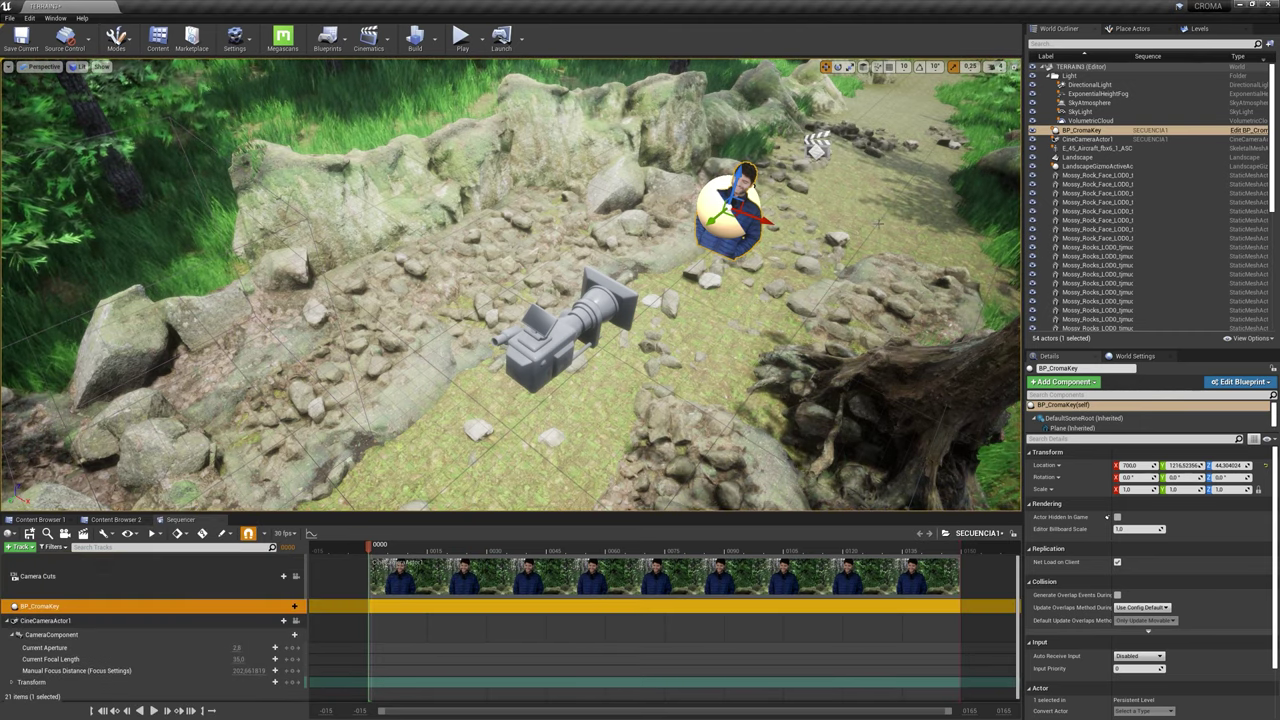
right_click_drag(738, 222, 738, 222)
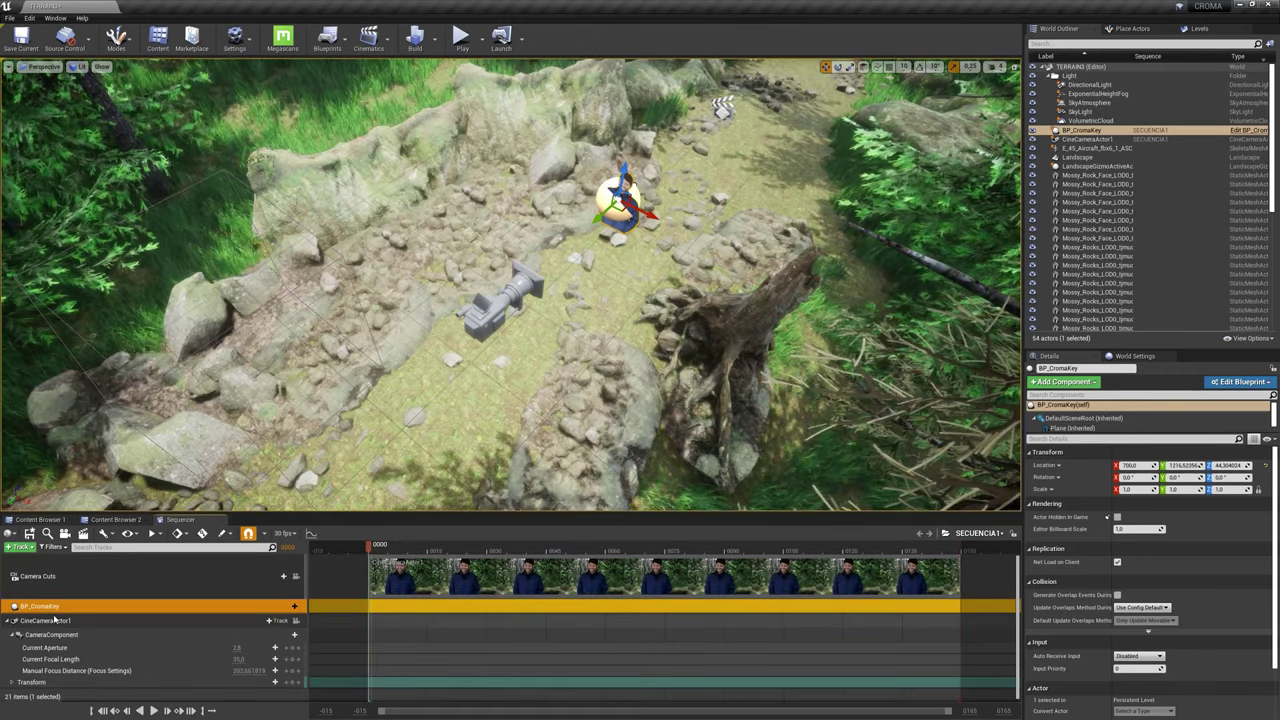
- Give BP_CromaKey a Transform track and key it moved down the path at frame 147
left_click(288, 606)
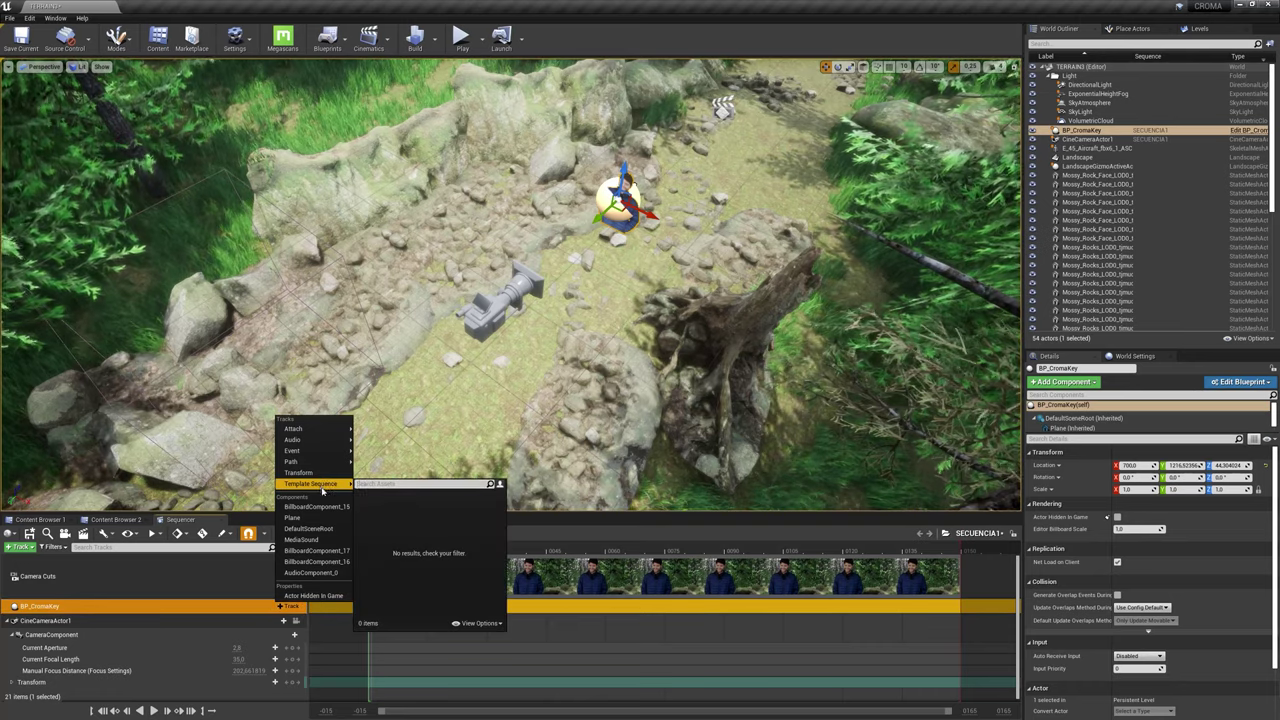
left_click(317, 476)
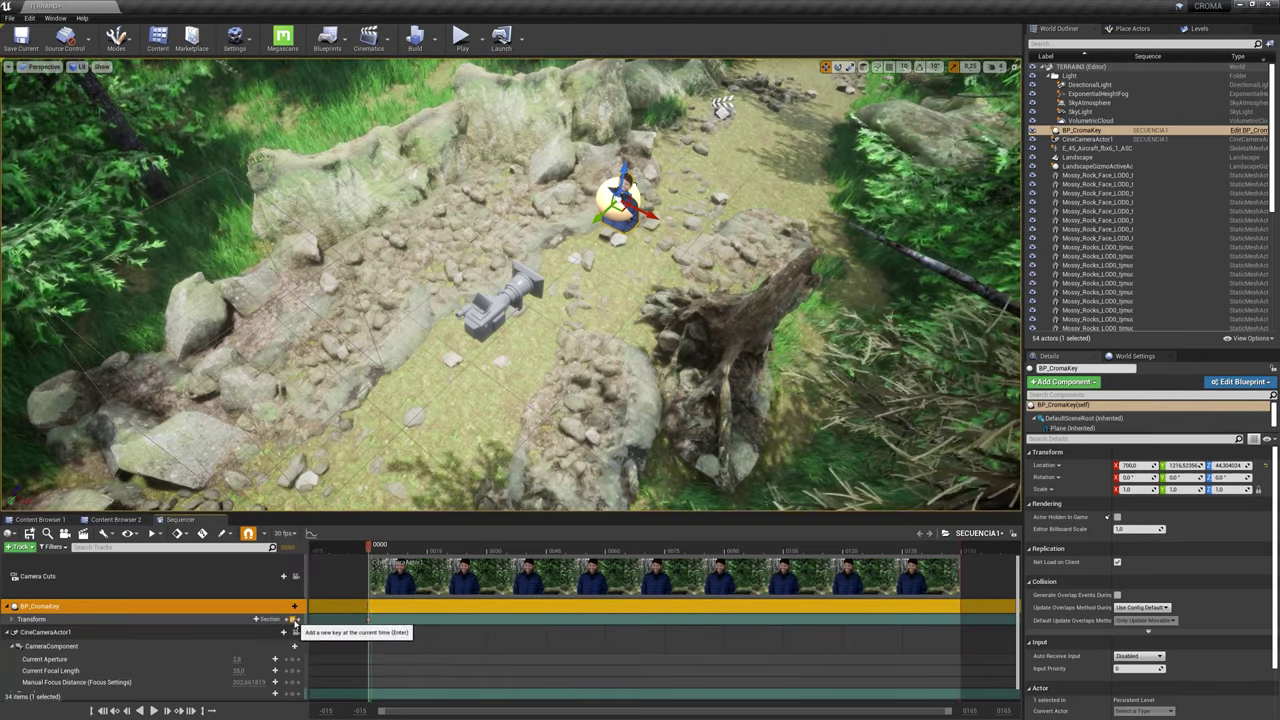
left_click_drag(745, 549, 952, 567)
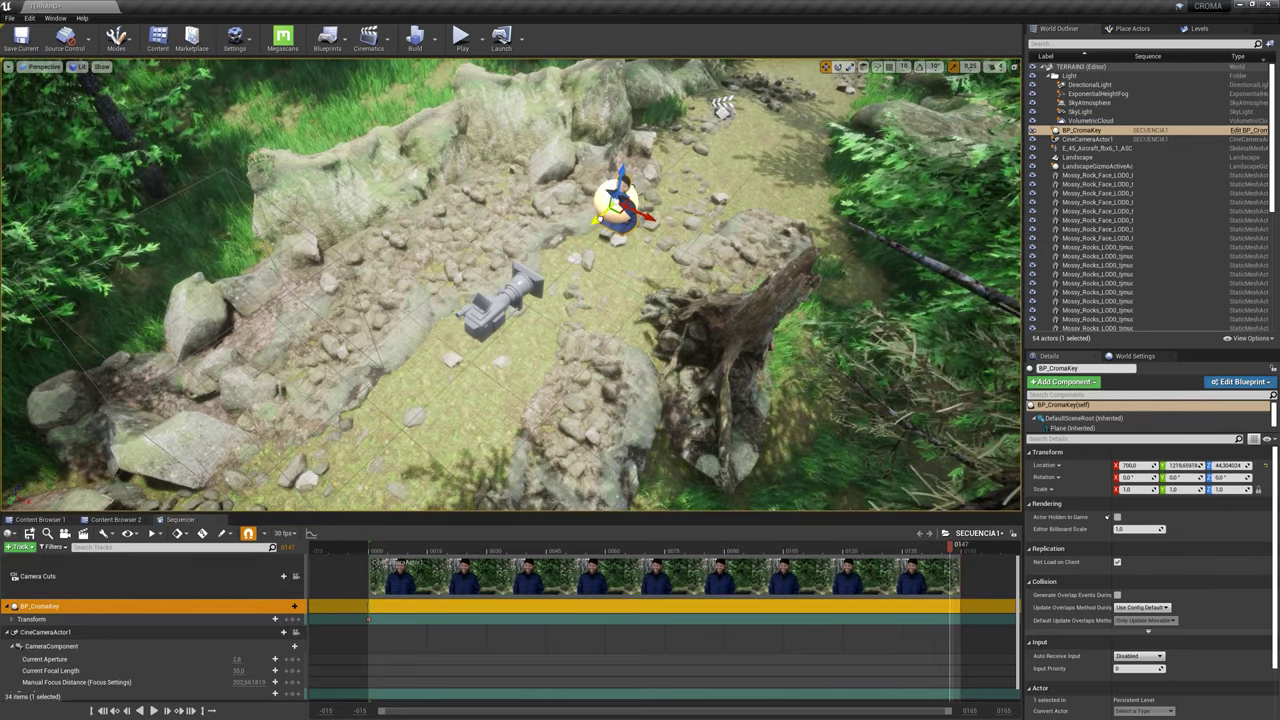
left_click_drag(616, 203, 536, 282)
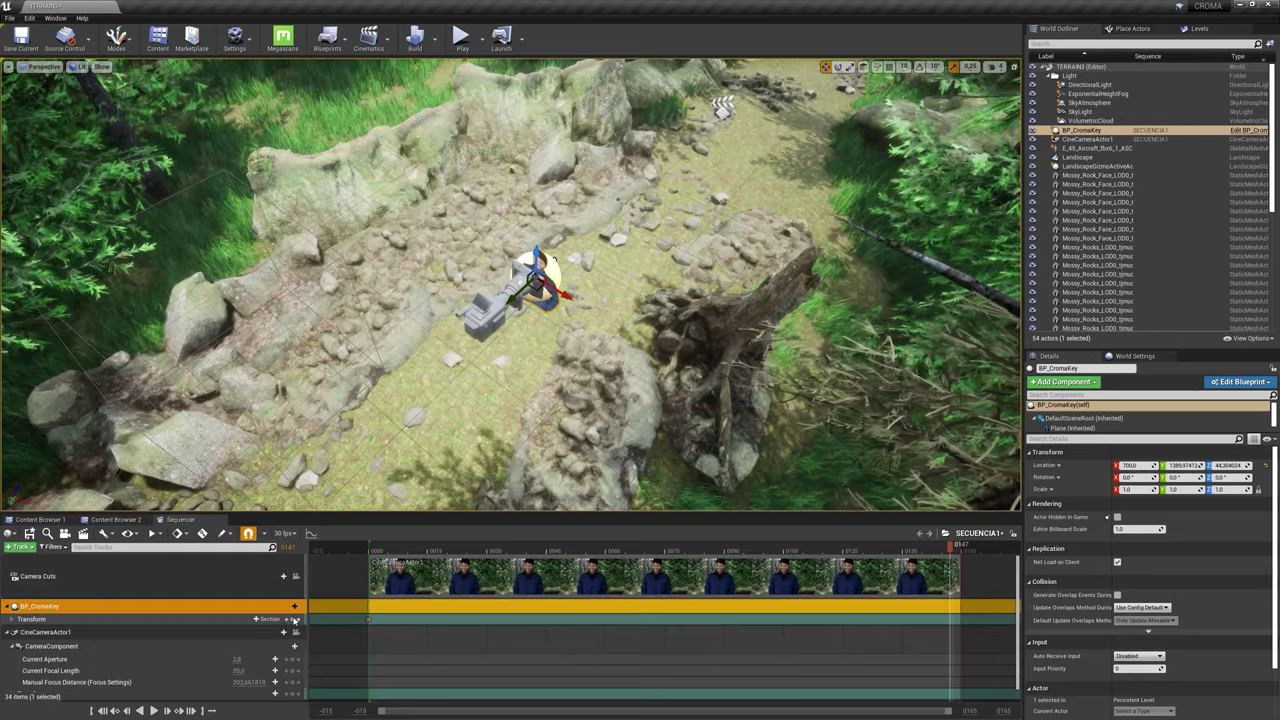
left_click(295, 620)
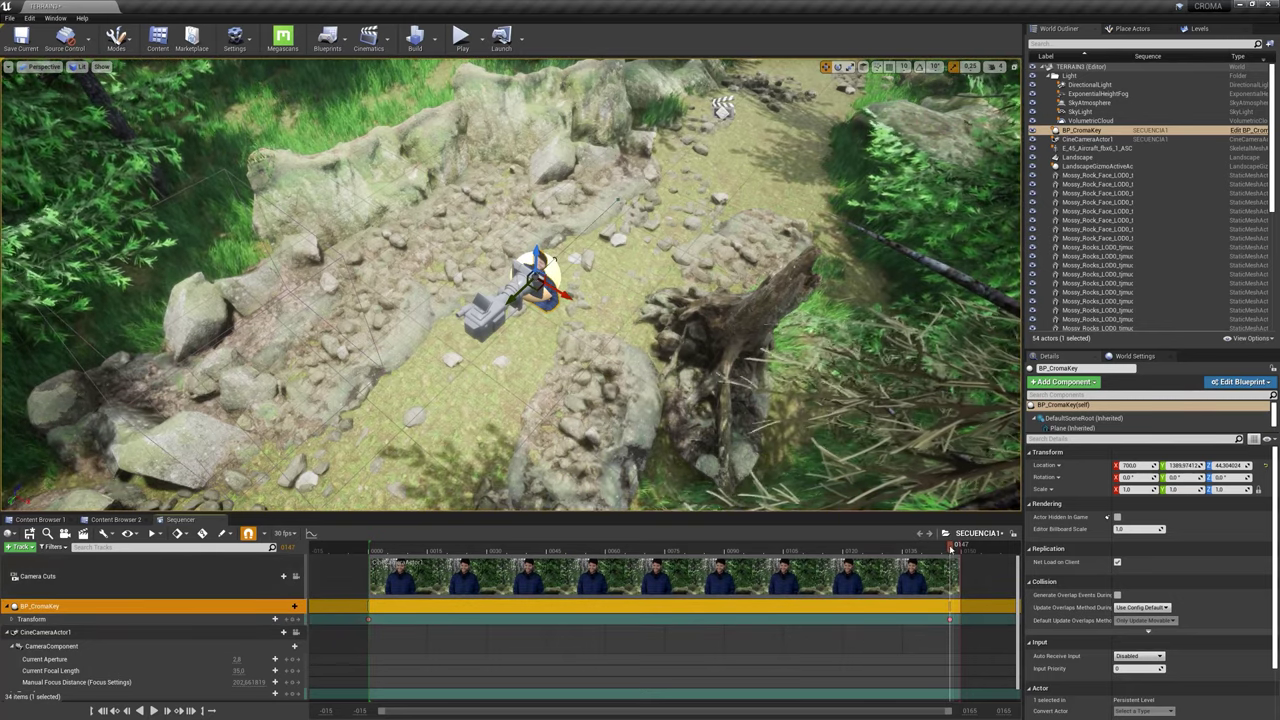
mouse_move(951, 549)
left_mouse_down()
mouse_move(566, 565)
mouse_move(848, 577)
mouse_move(490, 595)
mouse_move(527, 595)
left_mouse_up()
left_click(500, 295)
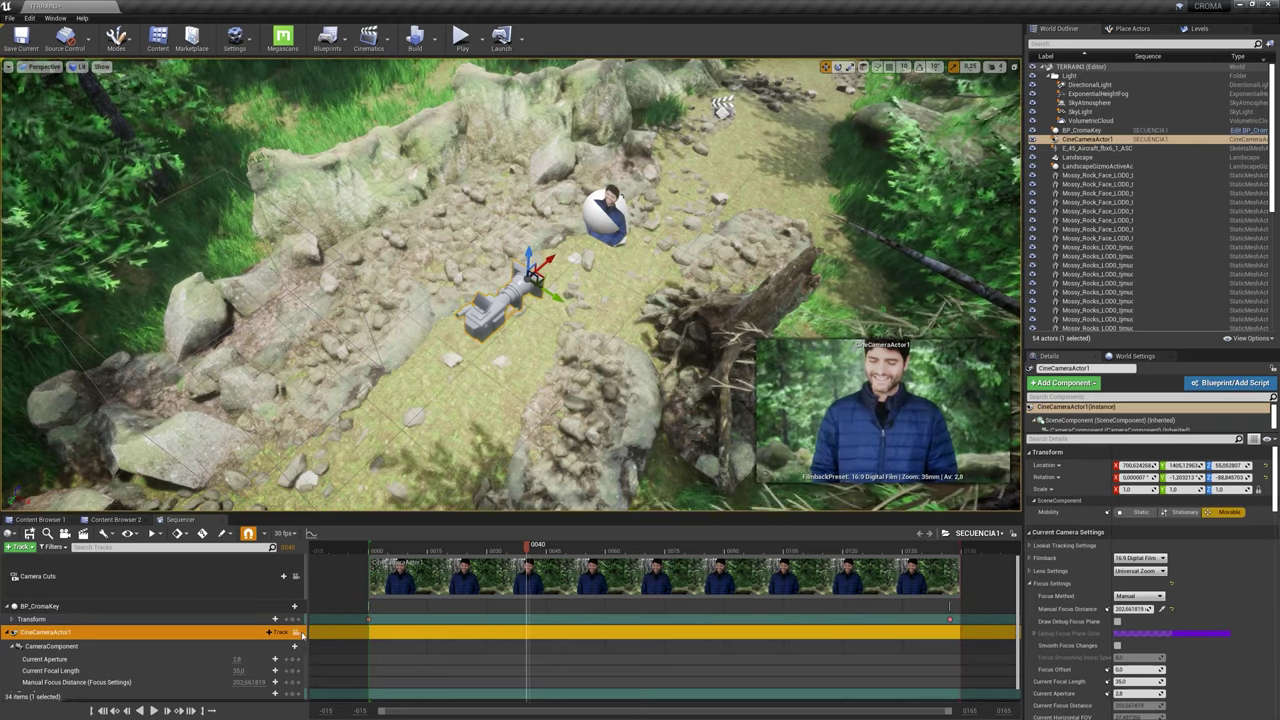
- Pilot CineCameraActor1 and key its Transform at frame 0
left_click(44, 67)
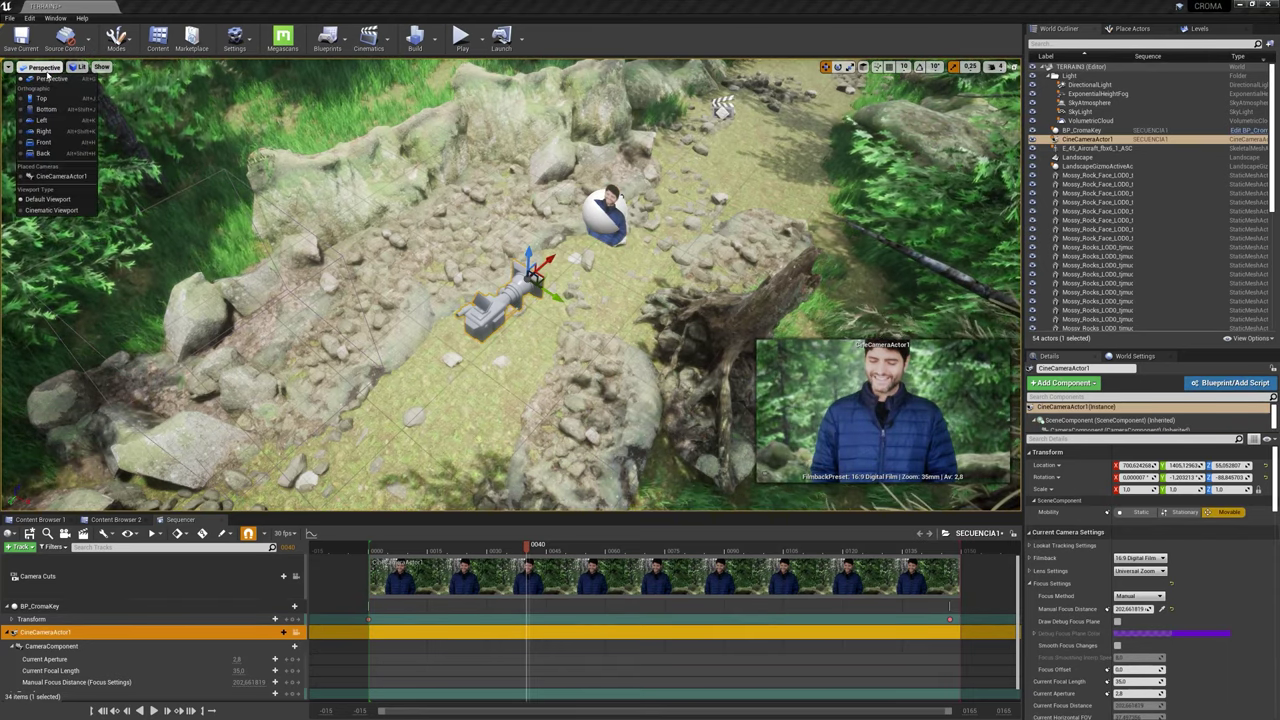
left_click(58, 176)
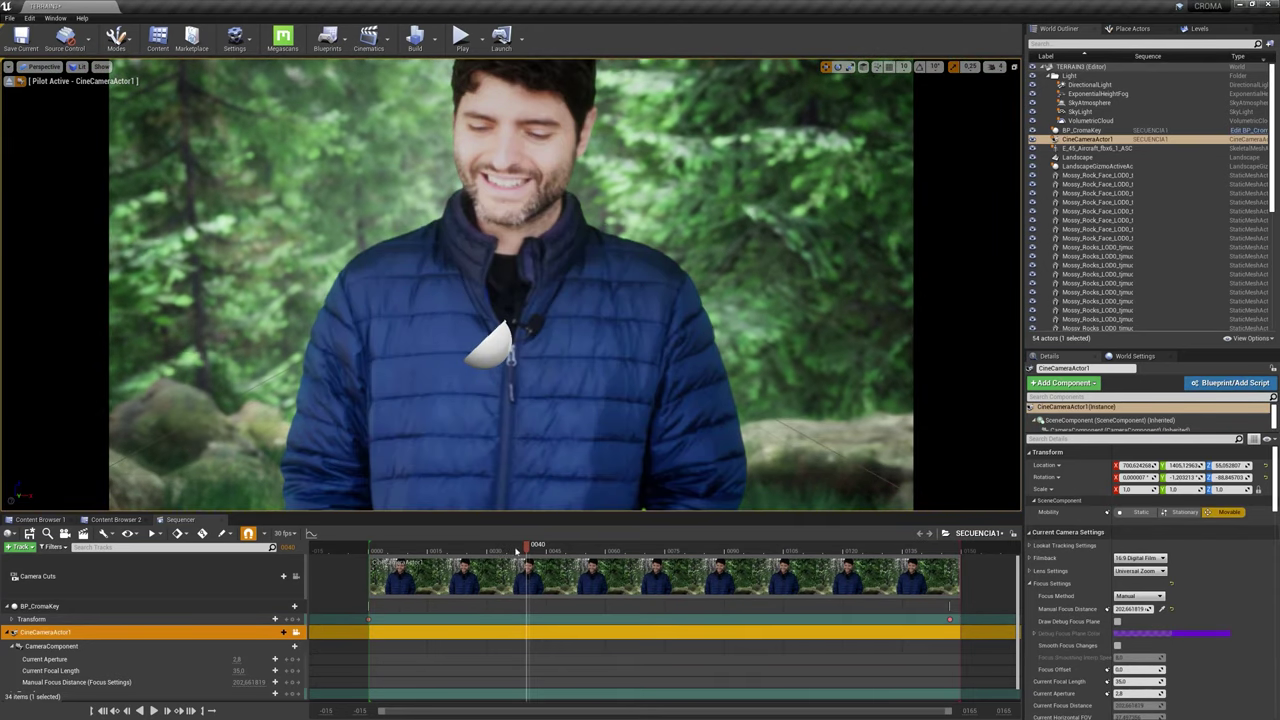
left_click_drag(517, 550, 371, 549)
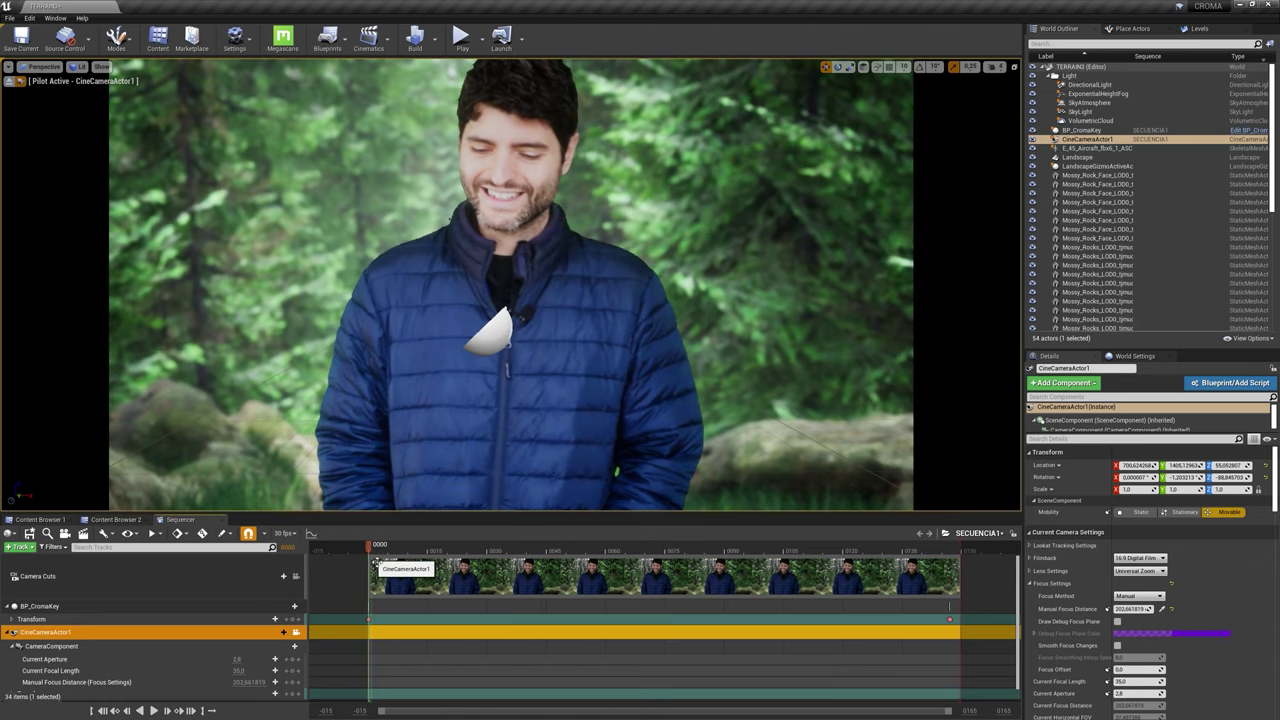
left_click(282, 638)
left_click(178, 684)
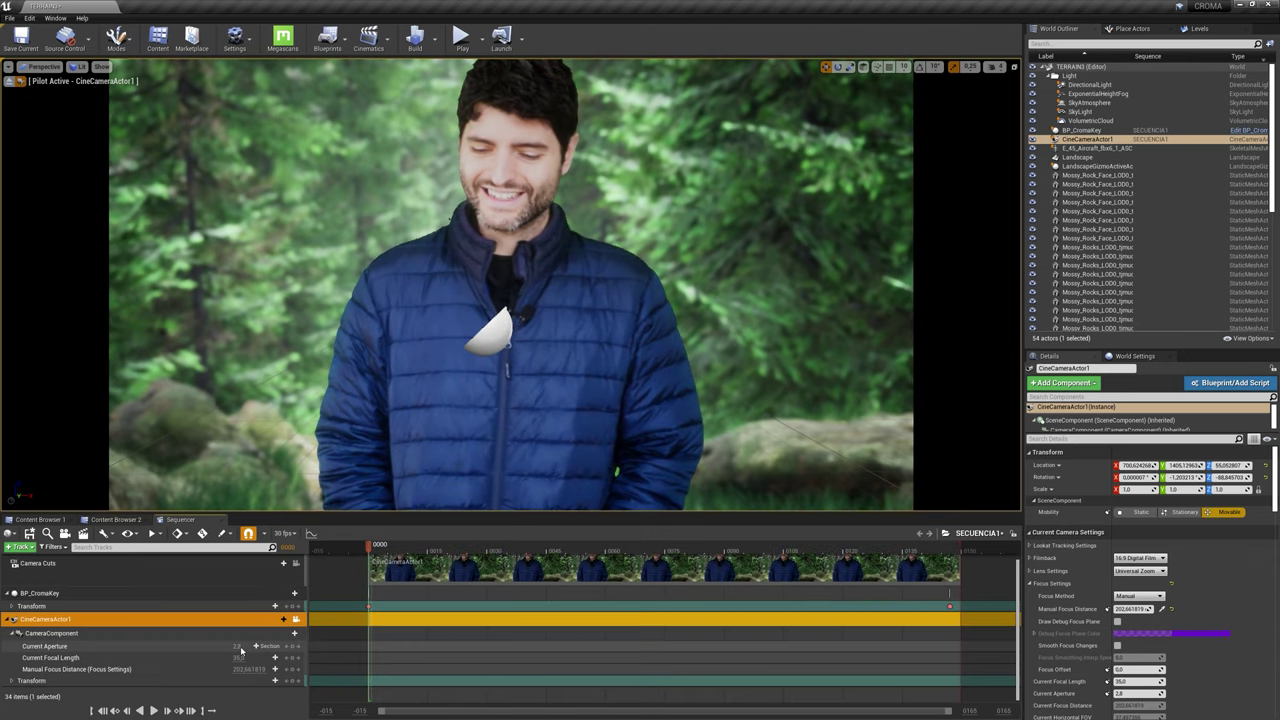
left_click(296, 681)
left_click(601, 549)
- Reframe the camera on the presenter at the sequence end, preview the move, and test-play
left_click_drag(647, 553, 945, 555)
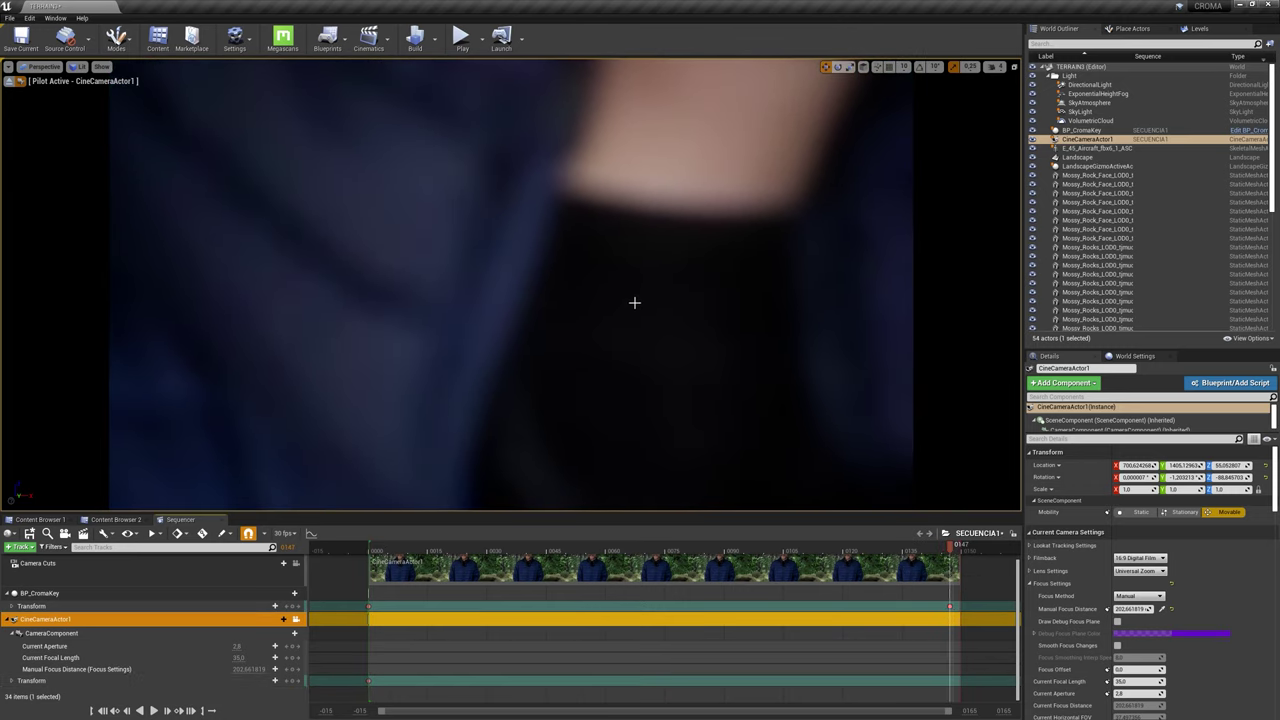
right_click_drag(634, 302, 634, 296)
key("s")
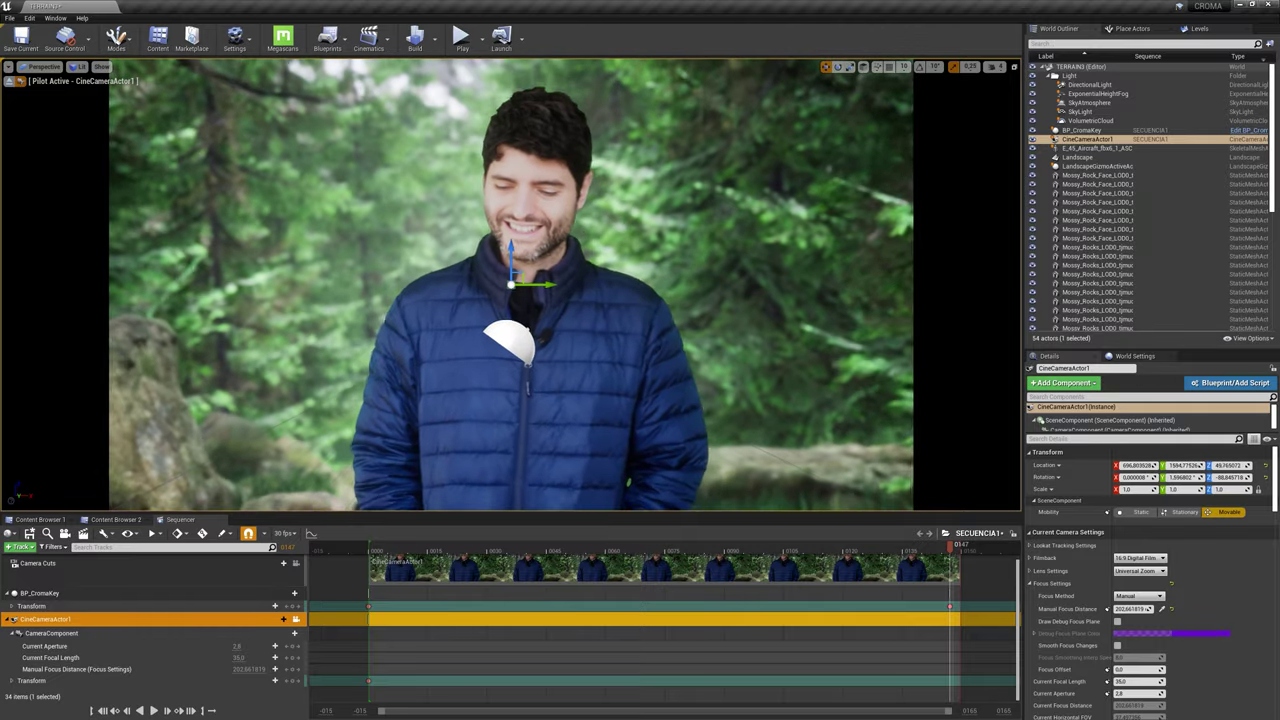
right_click_drag(634, 296, 630, 296)
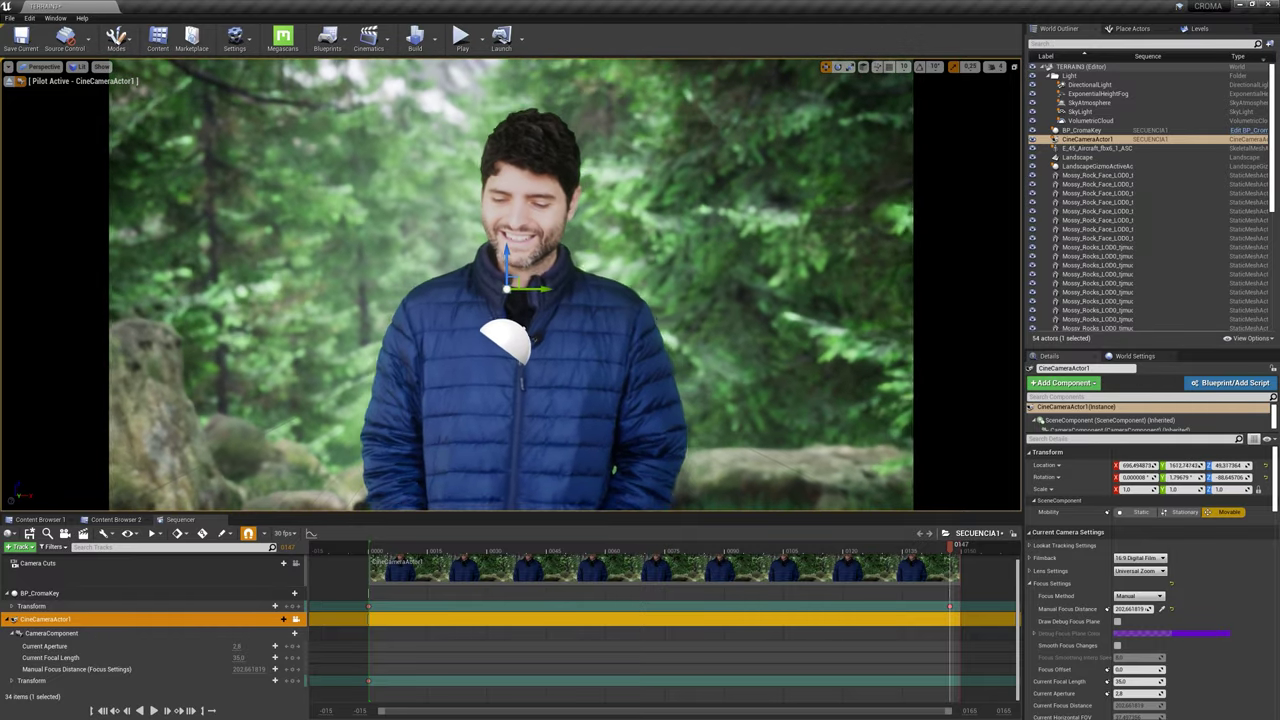
key("w")
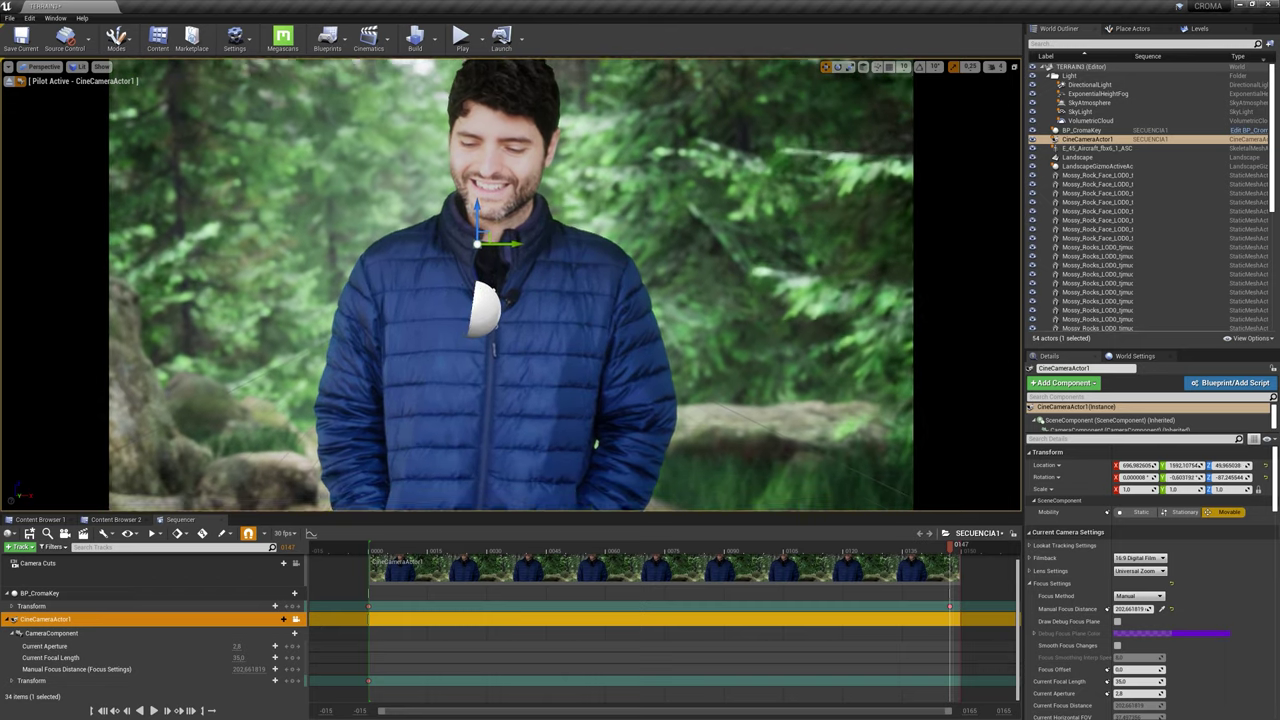
right_click_drag(630, 296, 630, 300)
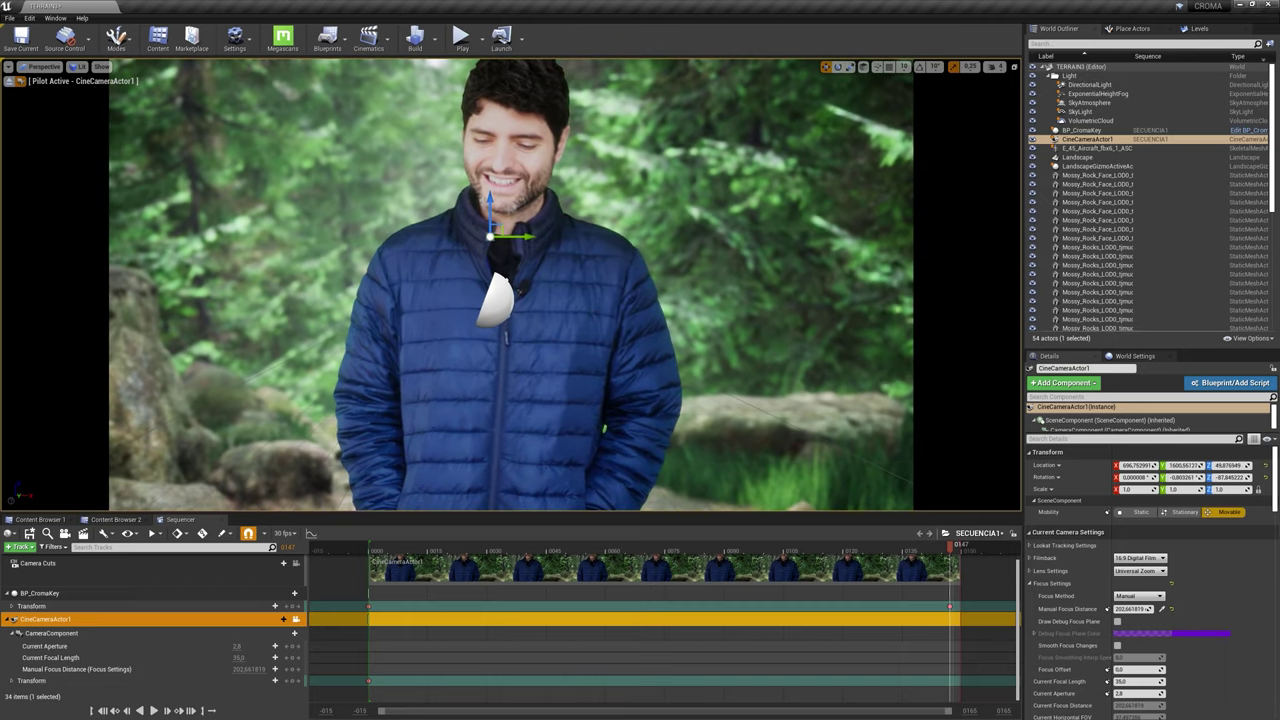
right_click_drag(604, 429, 612, 420)
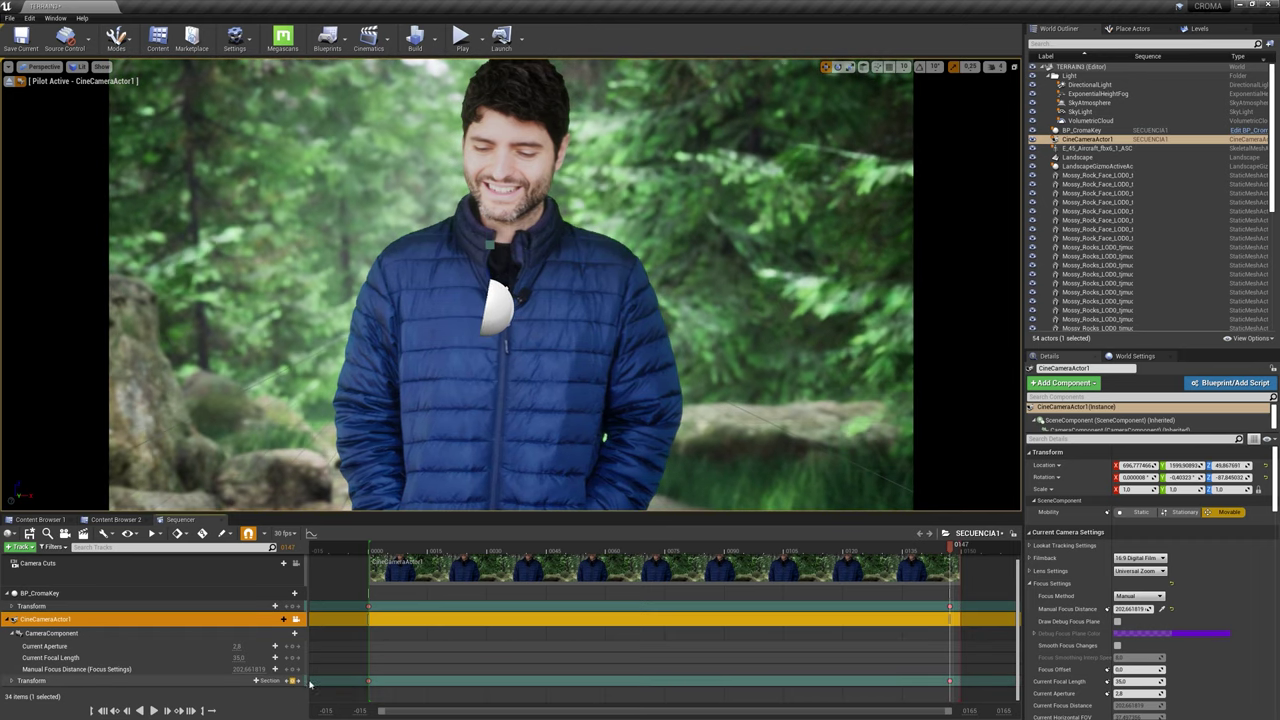
mouse_move(910, 548)
left_mouse_down()
mouse_move(386, 548)
mouse_move(427, 562)
mouse_move(373, 566)
left_mouse_up()
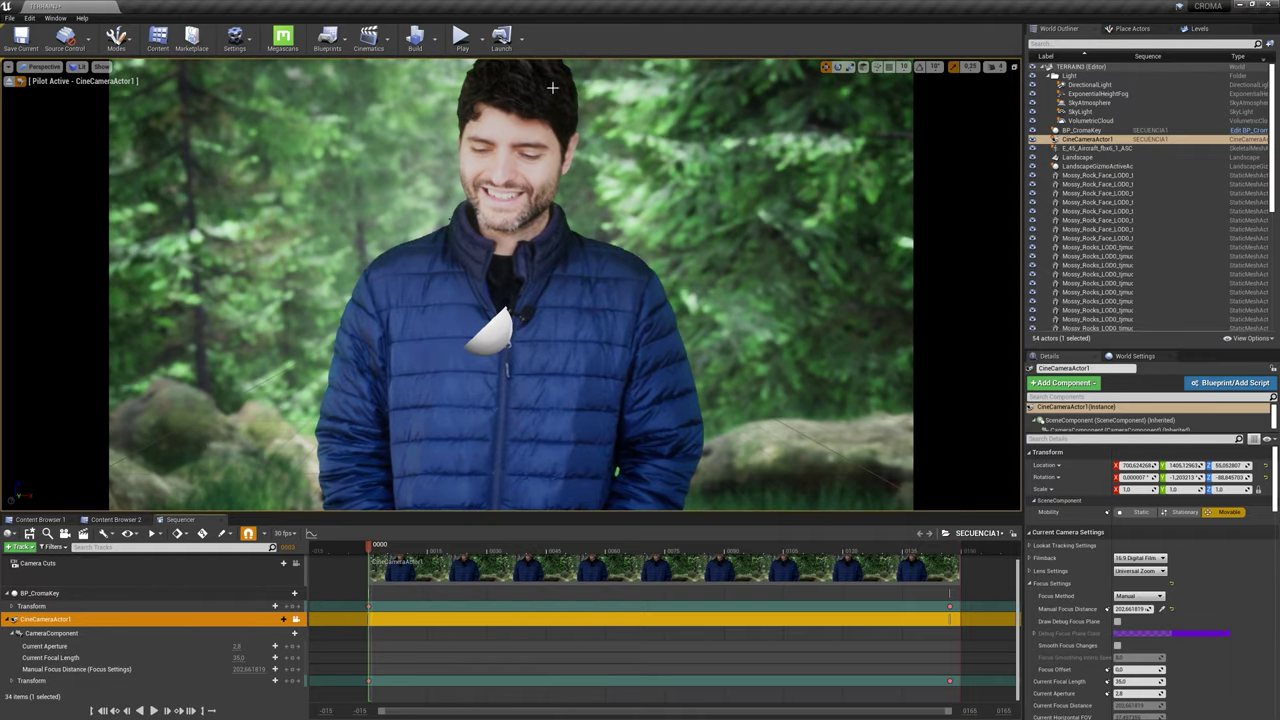
left_click(462, 47)
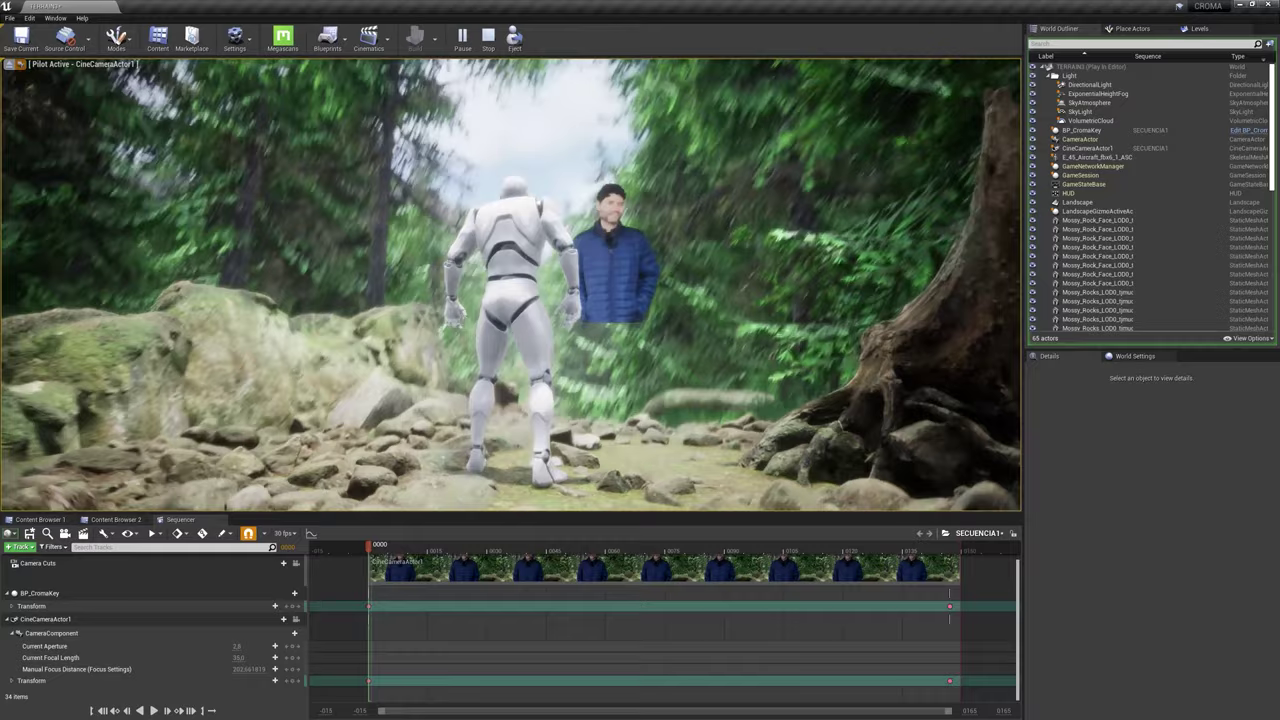
- Stop the play test, scrub SECUENCIA1 to preview the camera move, and open the Blueprints dropdown
key("Escape")
left_click_drag(368, 549, 906, 549)
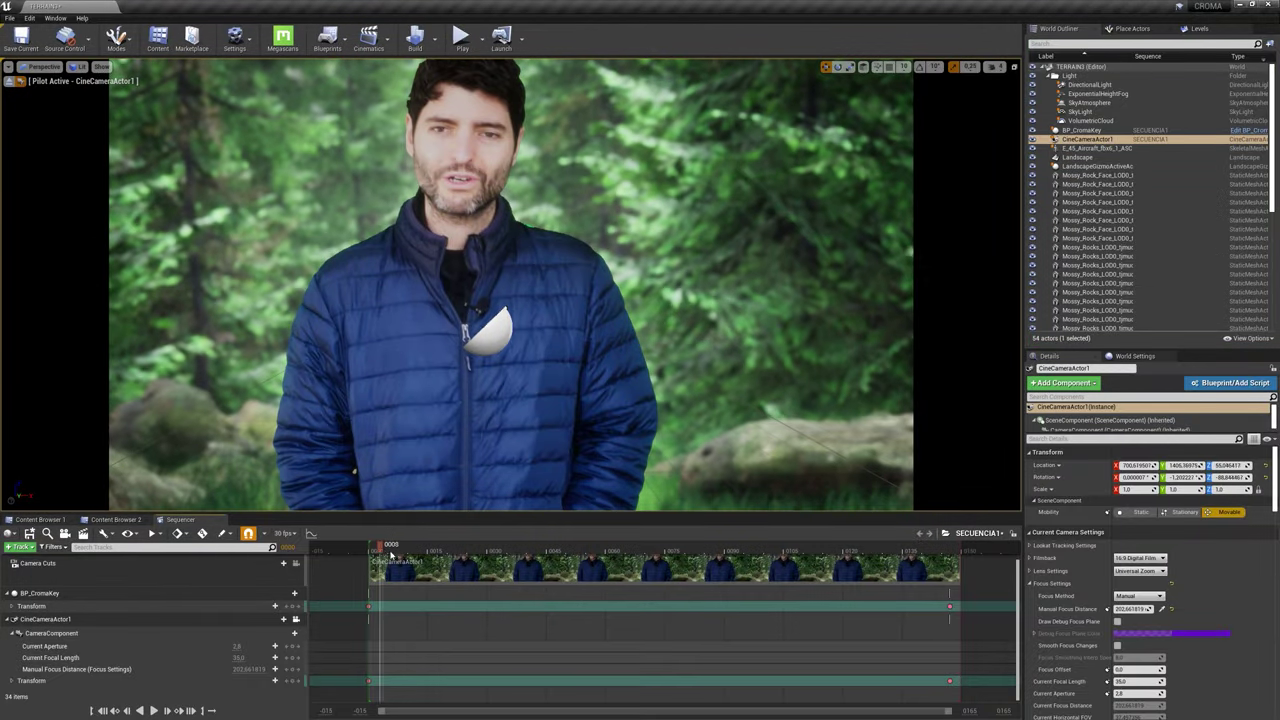
left_click(645, 549)
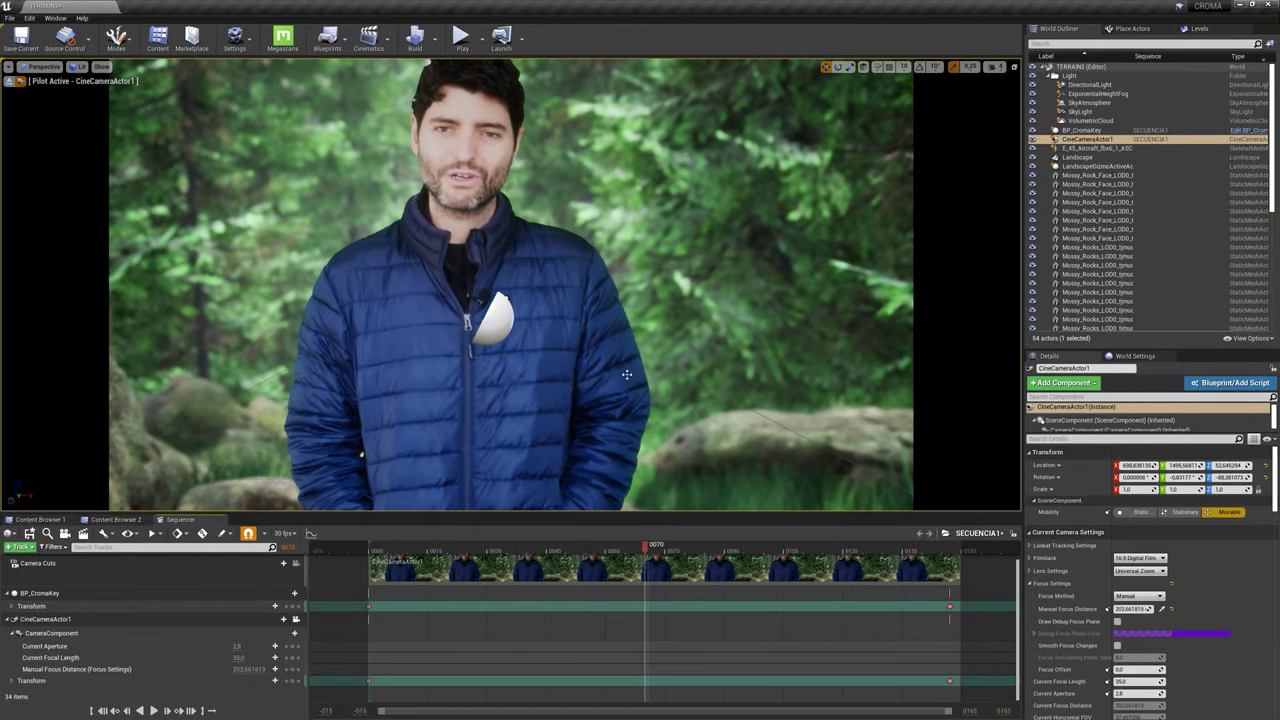
mouse_move(645, 556)
left_mouse_down()
mouse_move(743, 556)
mouse_move(369, 549)
left_mouse_up()
left_click(327, 40)
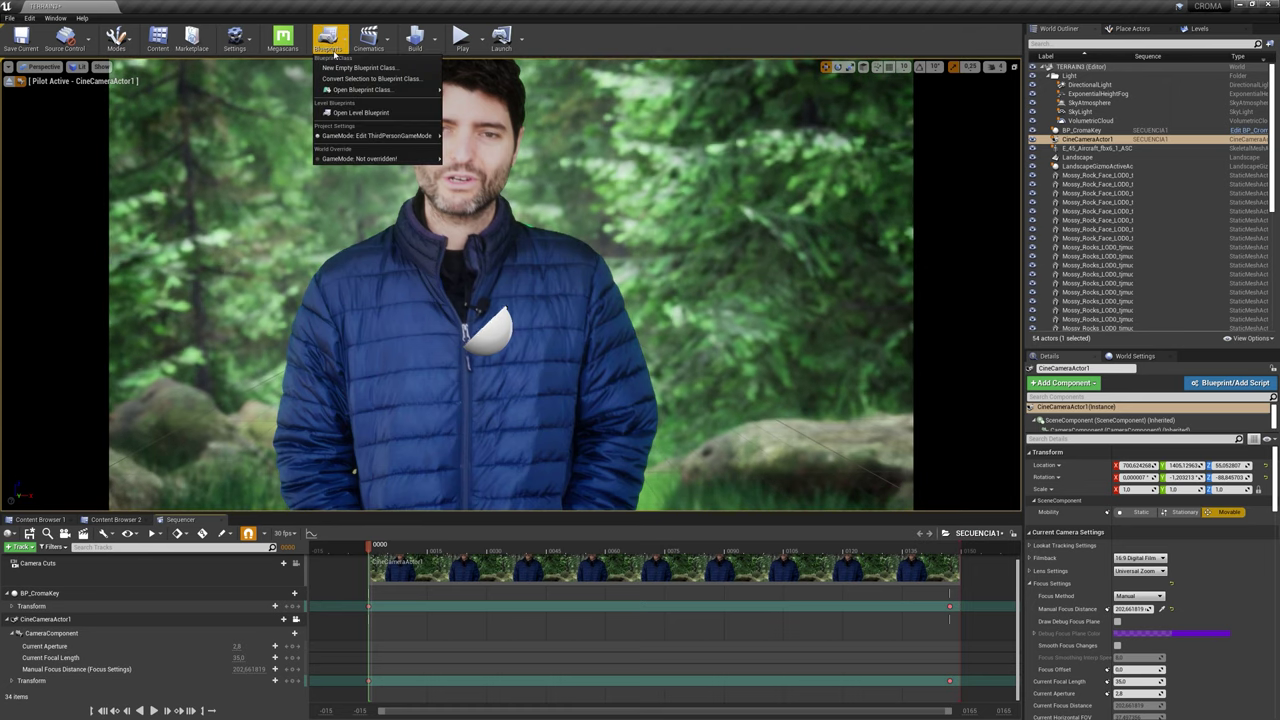
- Open the level blueprint and add an Event BeginPlay node
left_click(356, 113)
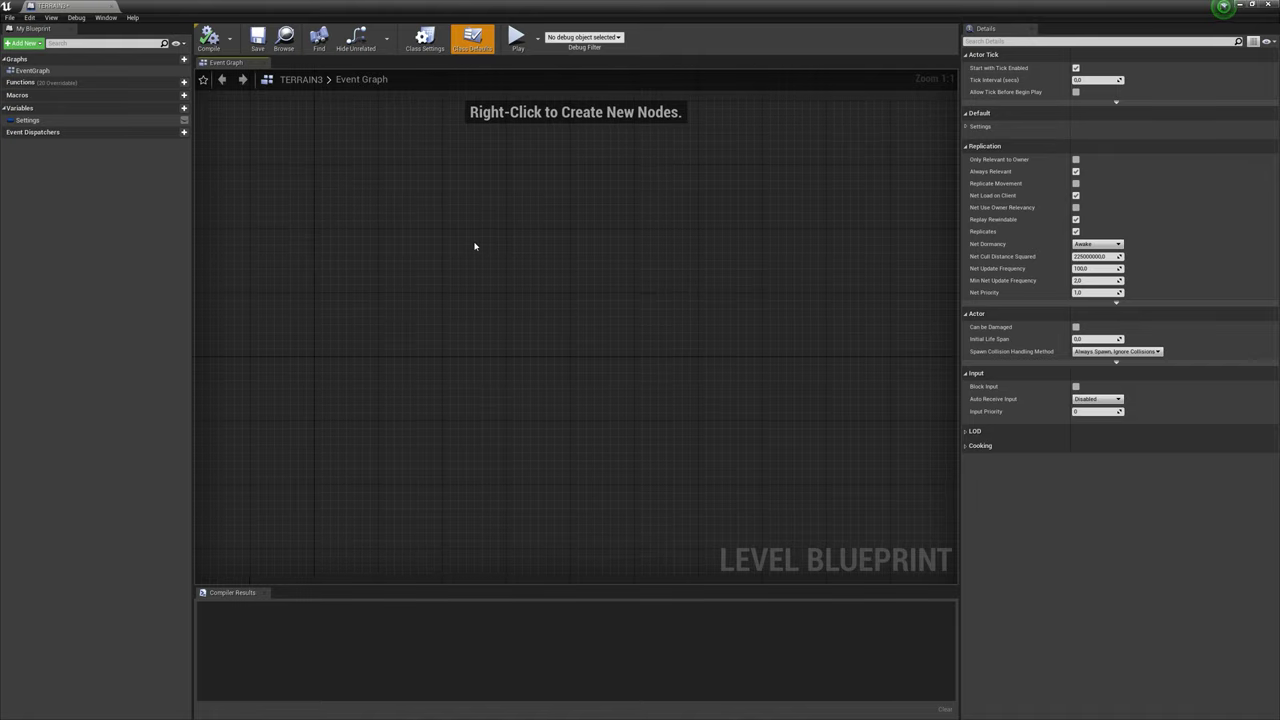
right_click(475, 245)
type("begin")
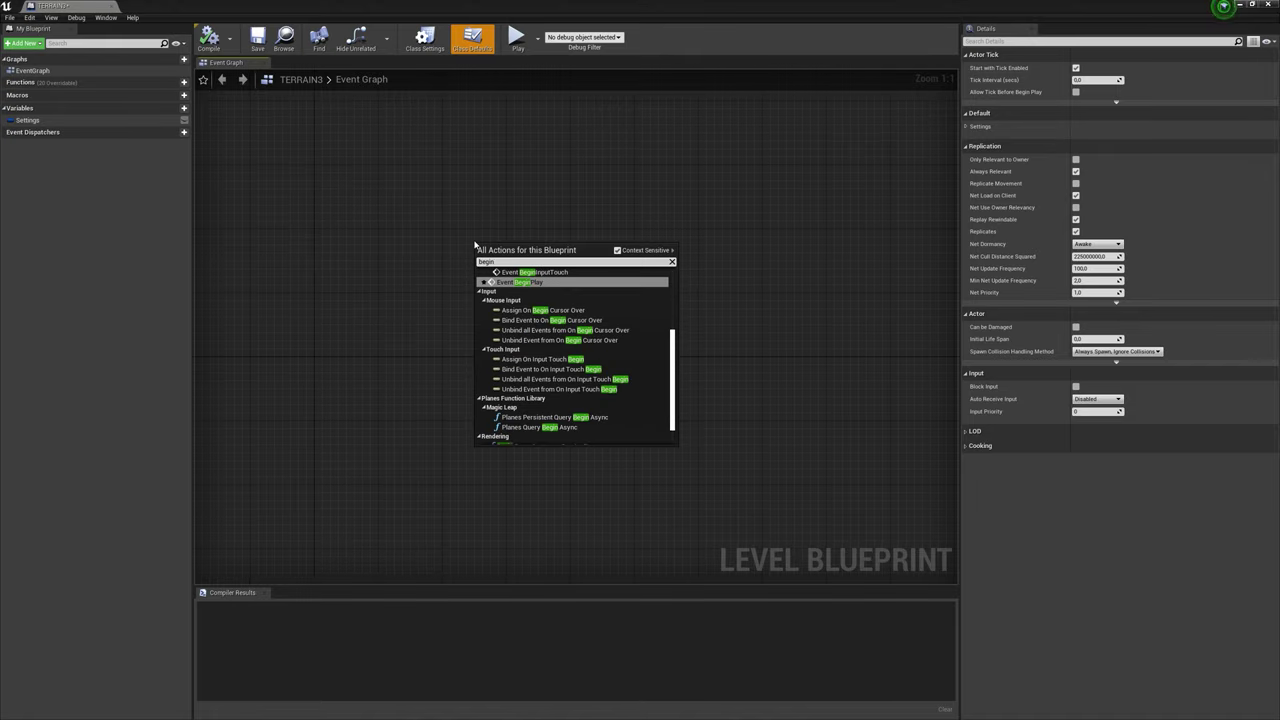
key("Return")
right_click_drag(561, 273, 527, 364)
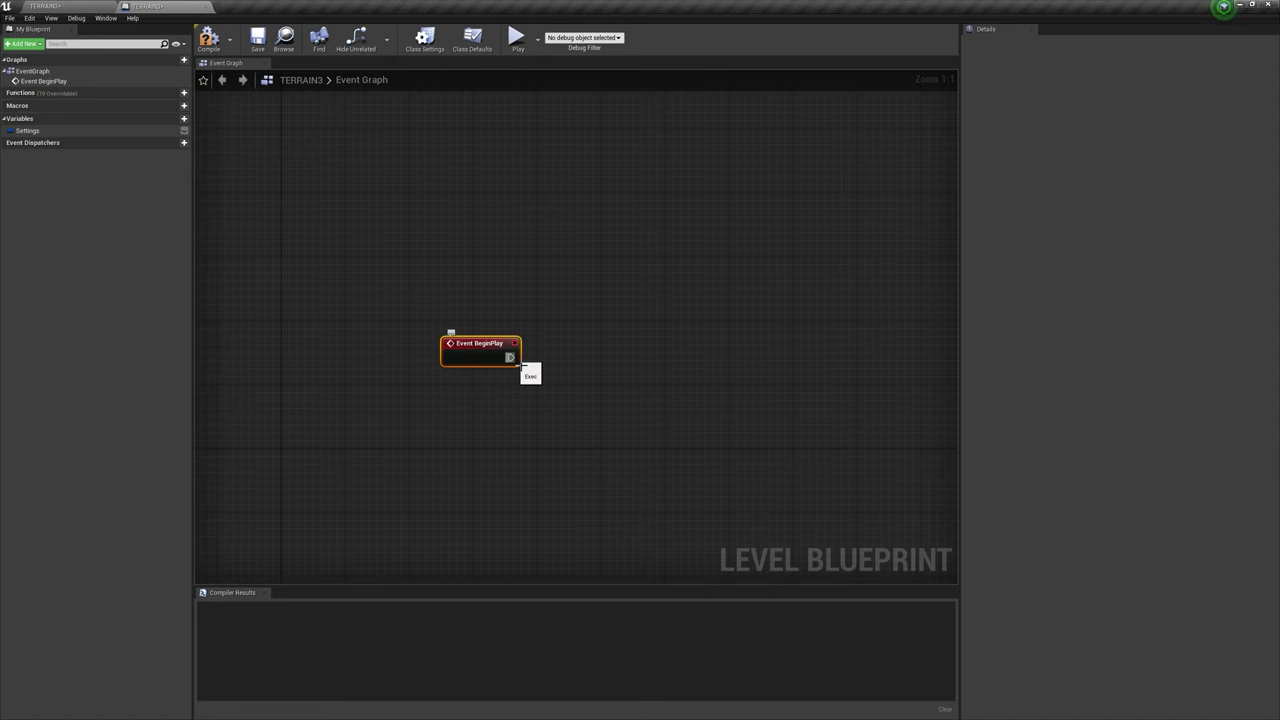
- Connect a Create Level Sequence Player node to BeginPlay's execution output
left_click_drag(510, 357, 607, 290)
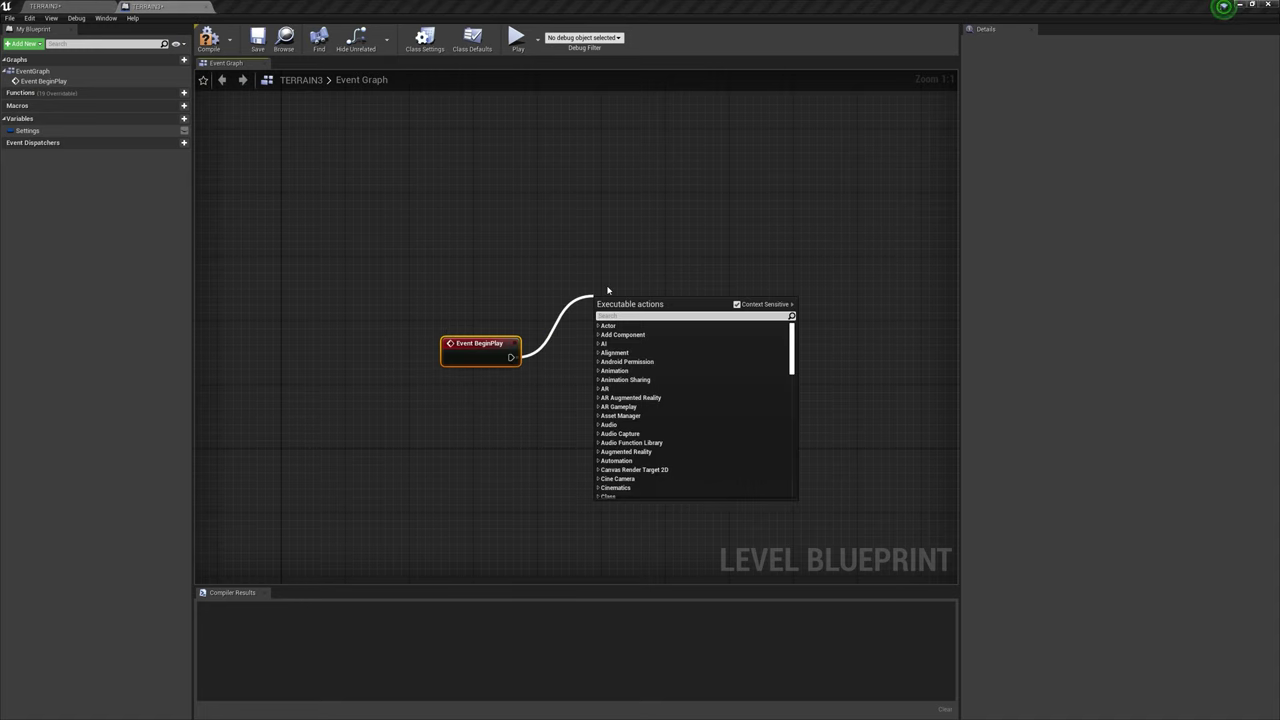
type("create l")
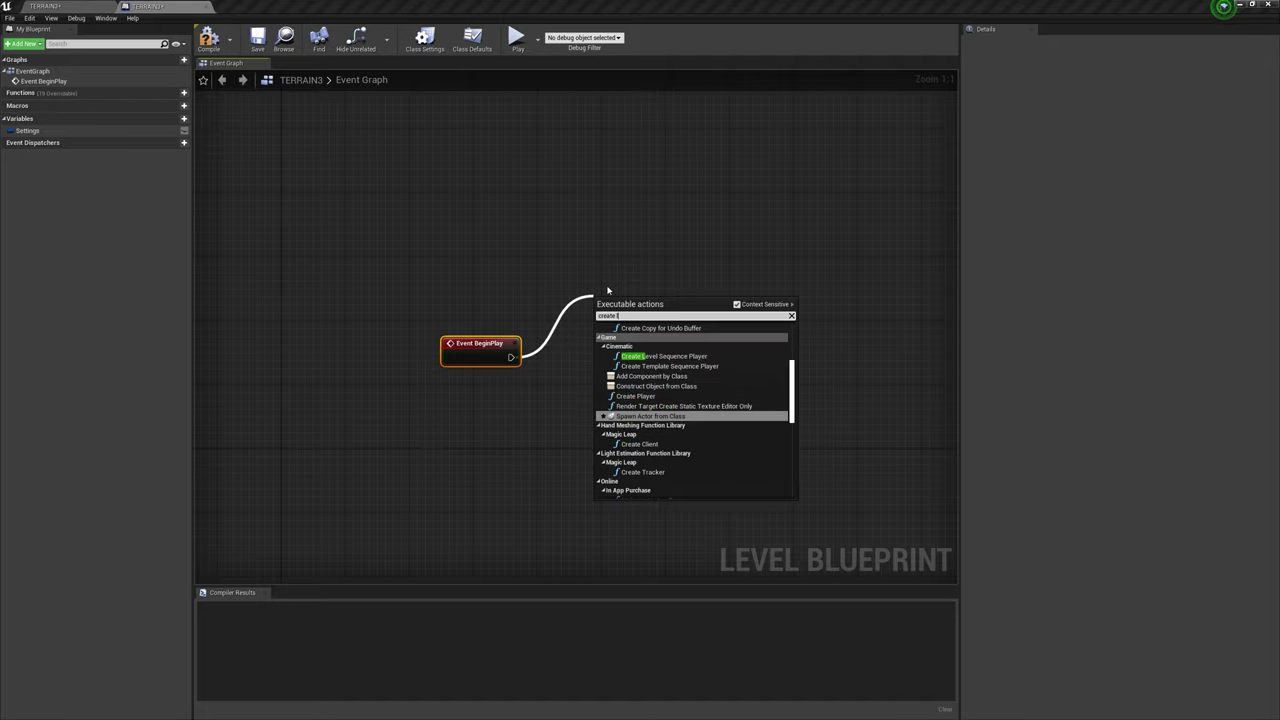
type("evel")
key("Return")
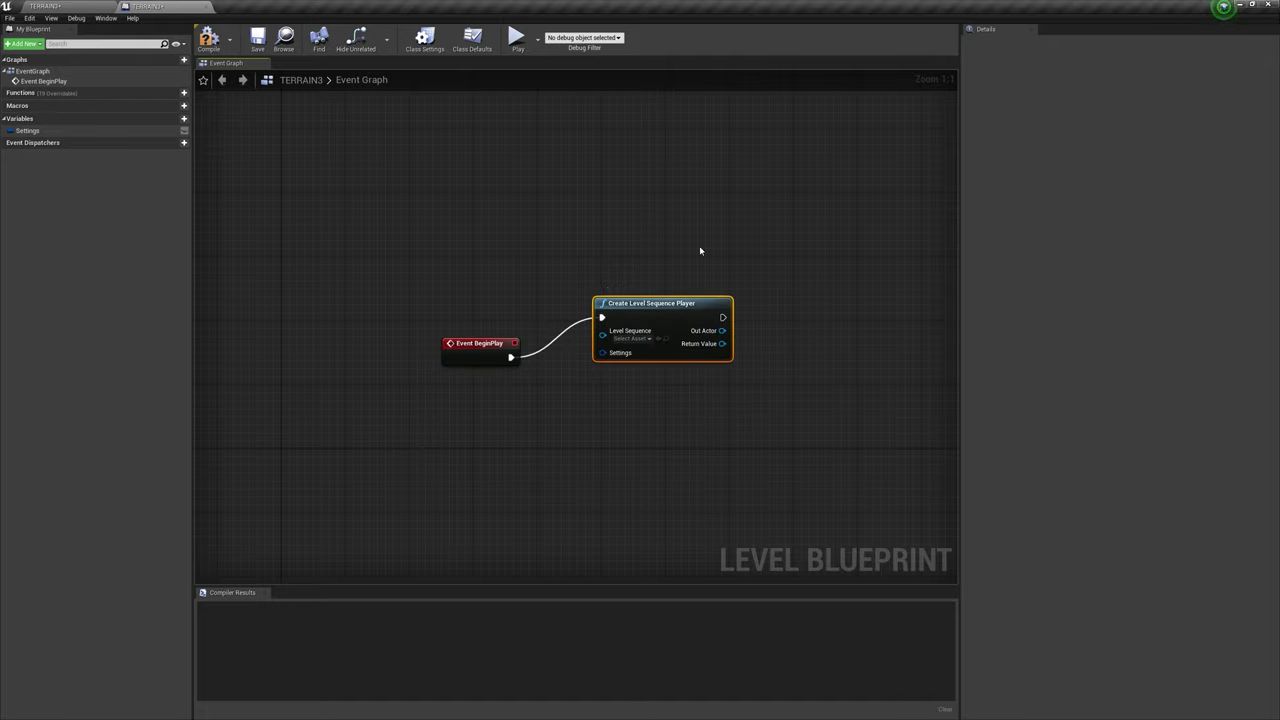
left_click_drag(662, 331, 646, 355)
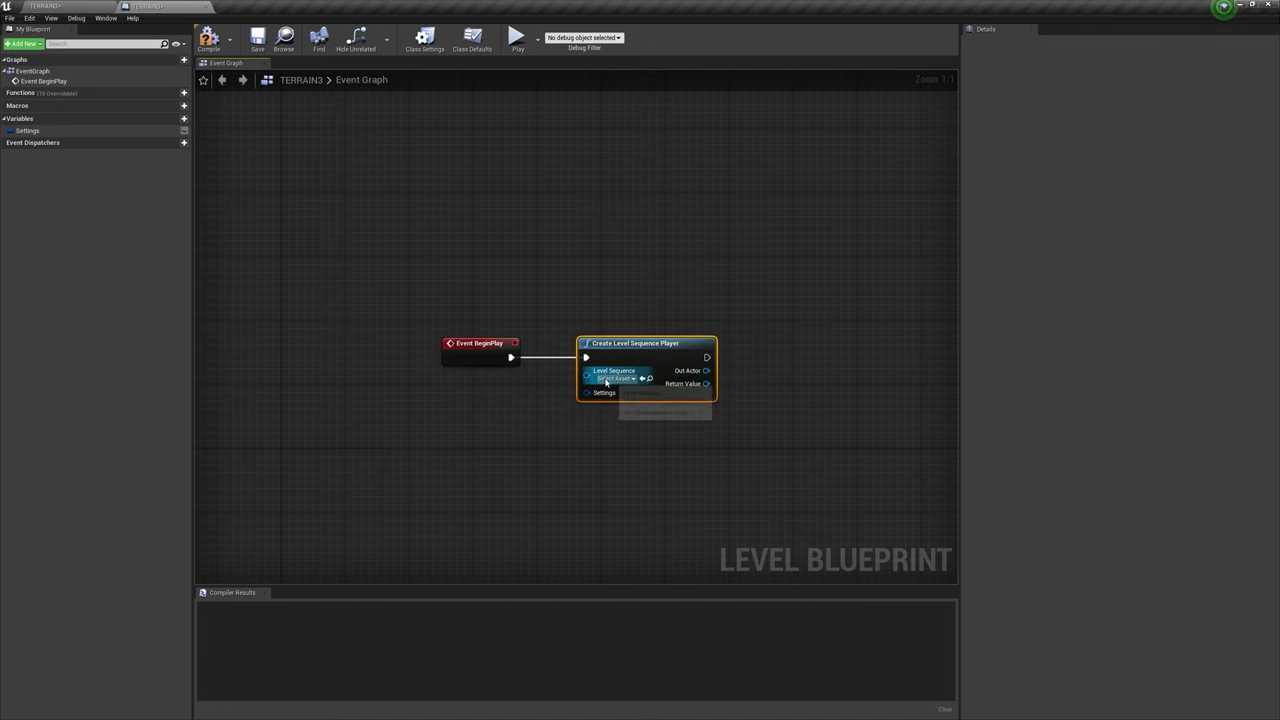
- Set the node's Level Sequence pin to SECUENCIA1 from the SECUENCIAS folder in the Content Browser
left_click(48, 6)
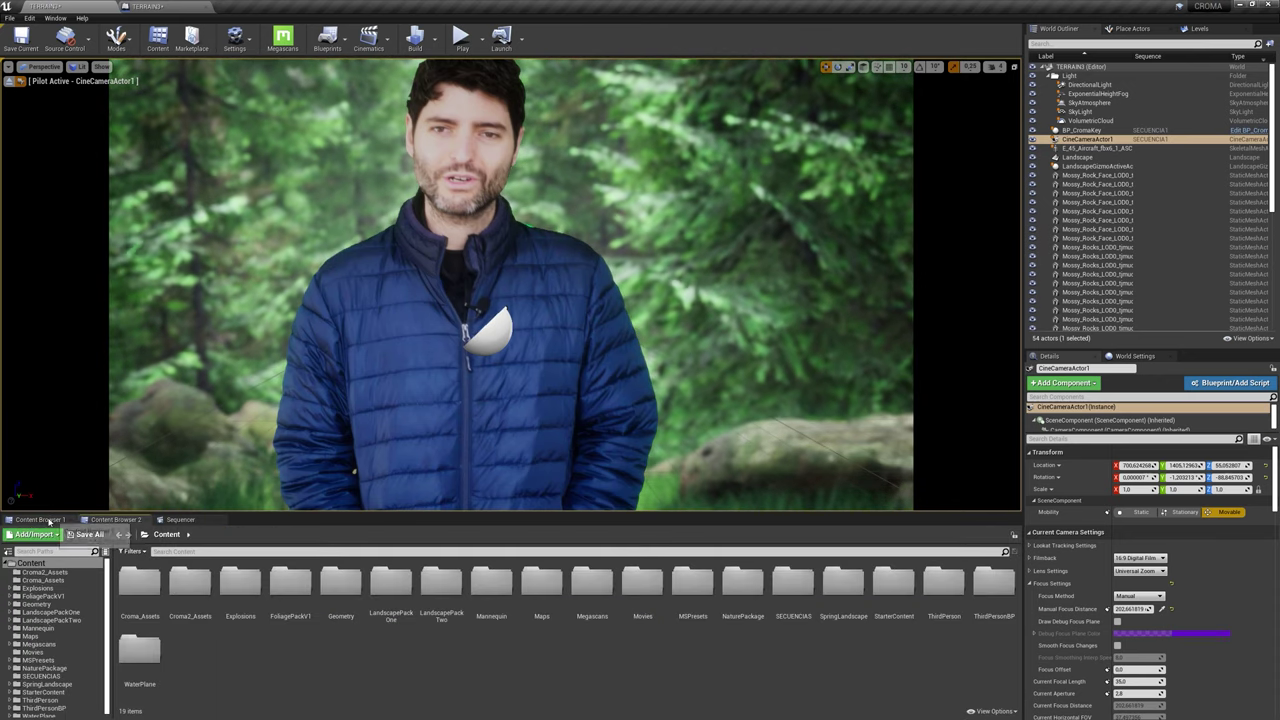
left_click(38, 519)
left_click(27, 585)
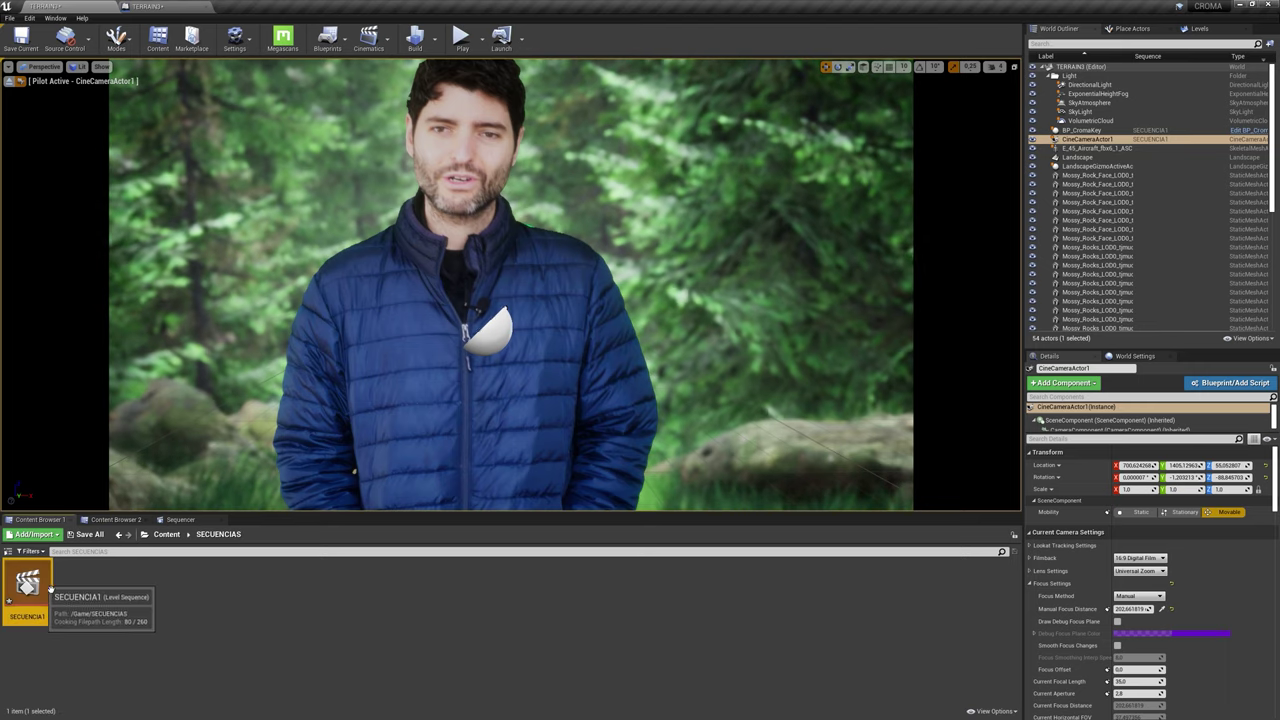
left_click(190, 6)
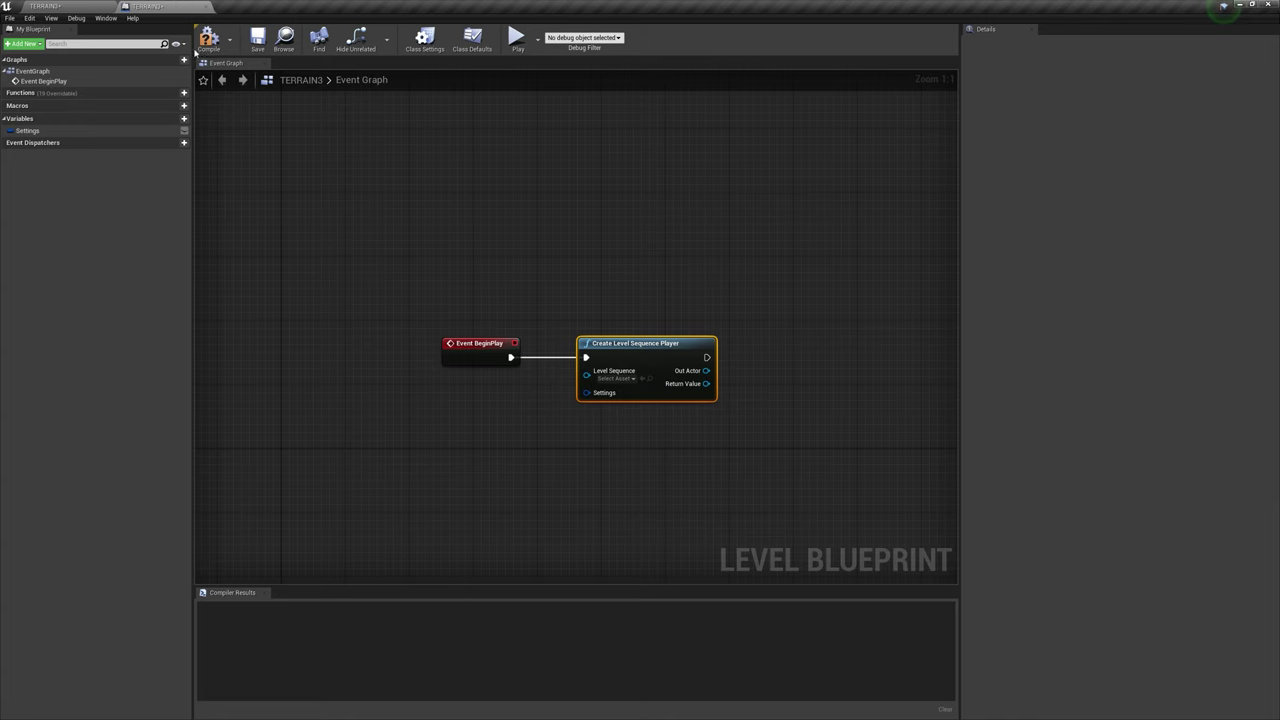
left_click(642, 378)
right_click_drag(657, 437, 487, 442)
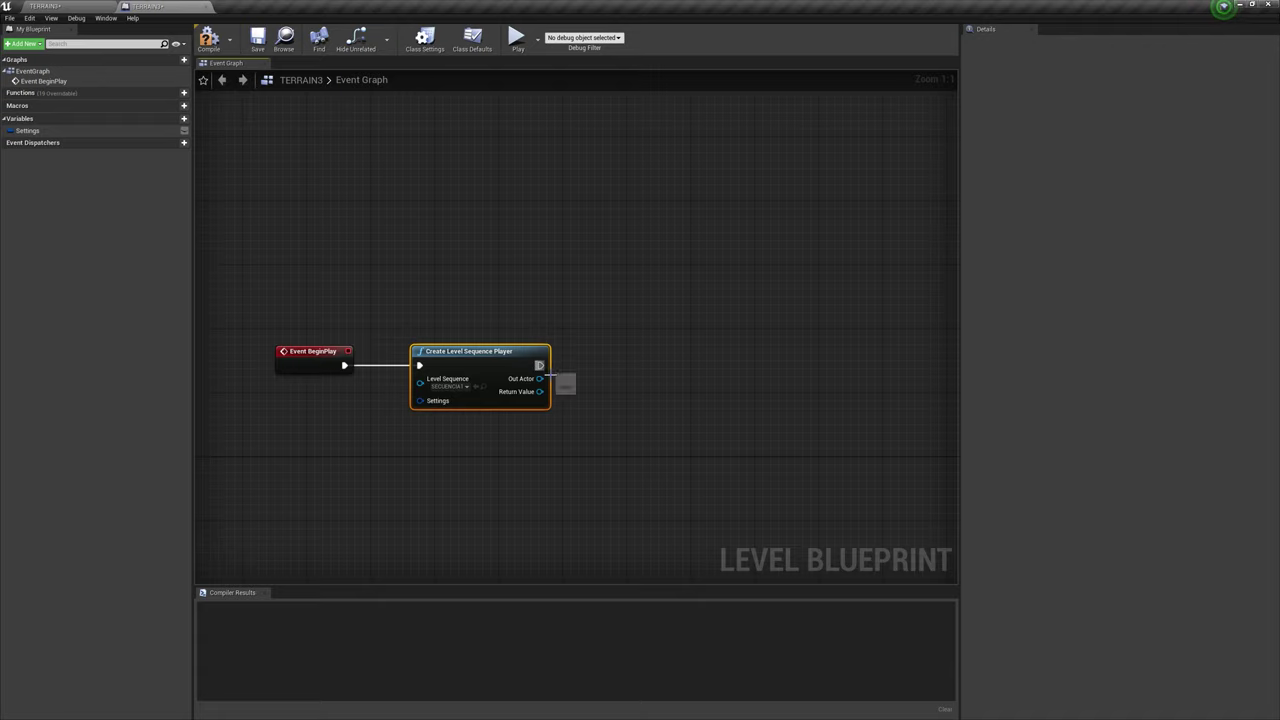
- Add a Play node after Create Level Sequence Player and compile the blueprint
left_click_drag(540, 365, 640, 326)
type("play")
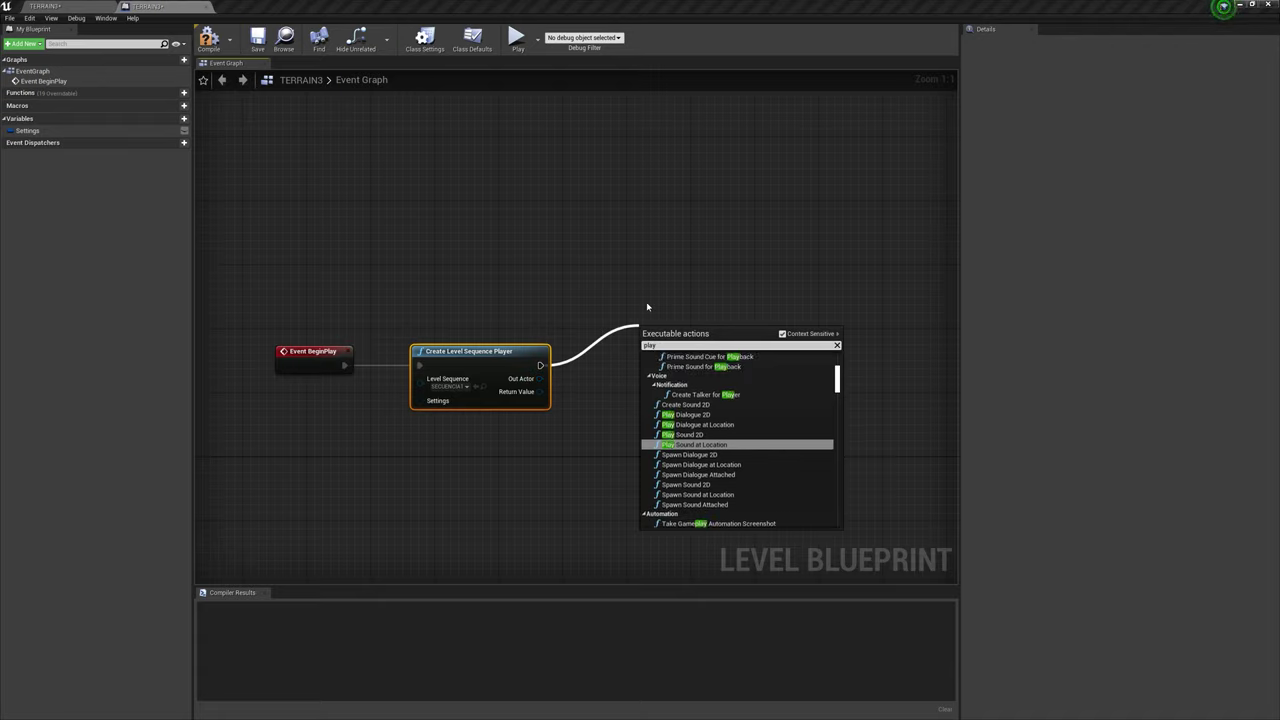
key("Return")
left_click_drag(664, 342, 640, 358)
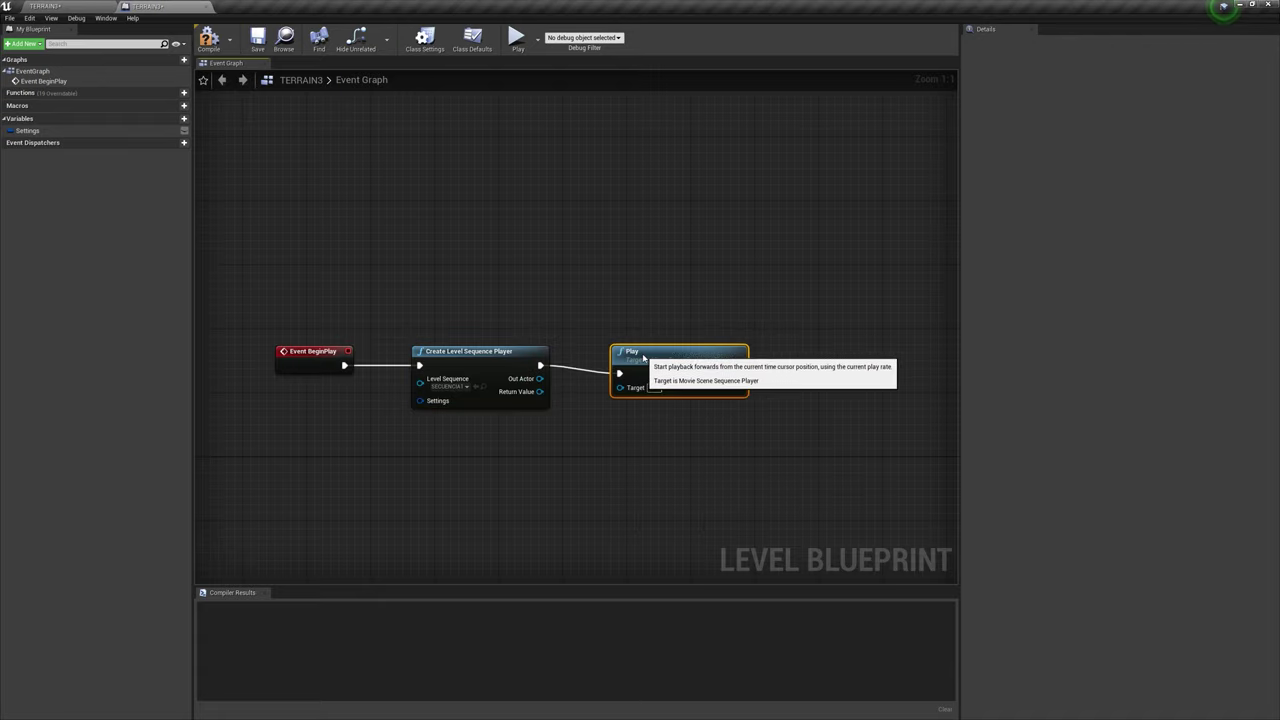
left_click(208, 40)
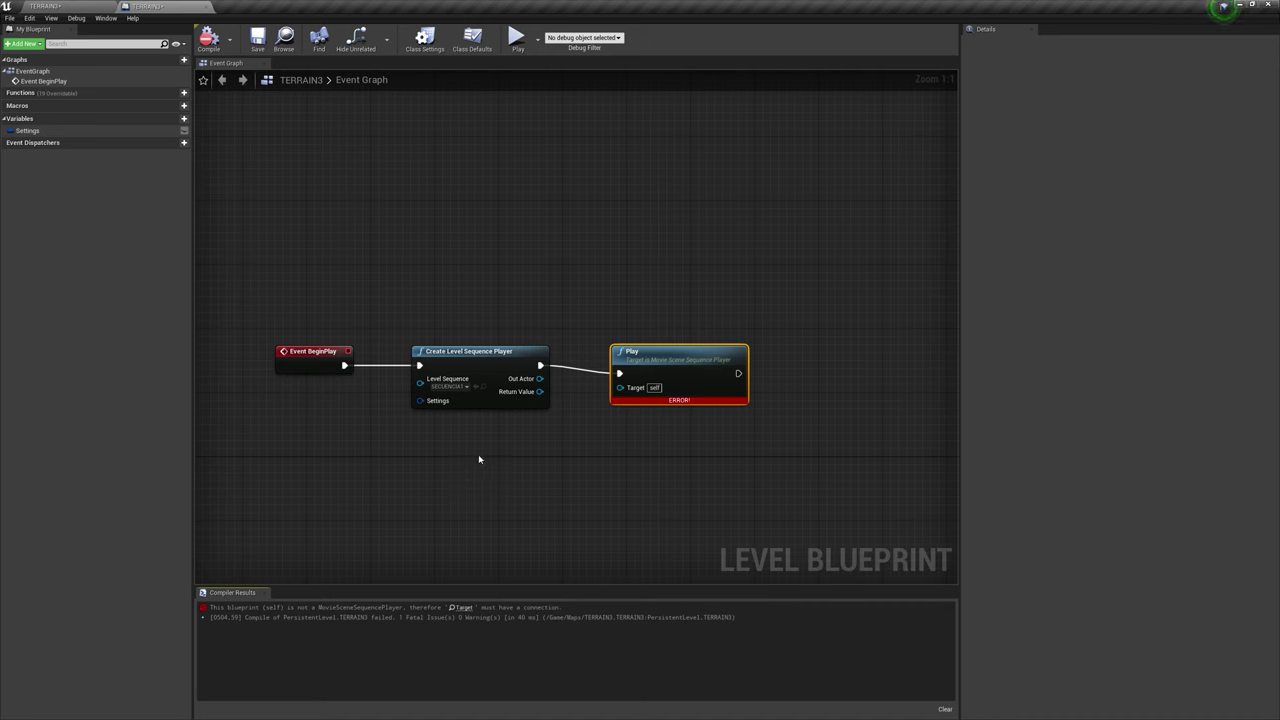
- Exit the cine camera view in the level viewport and look at the scene from above
left_click(99, 5)
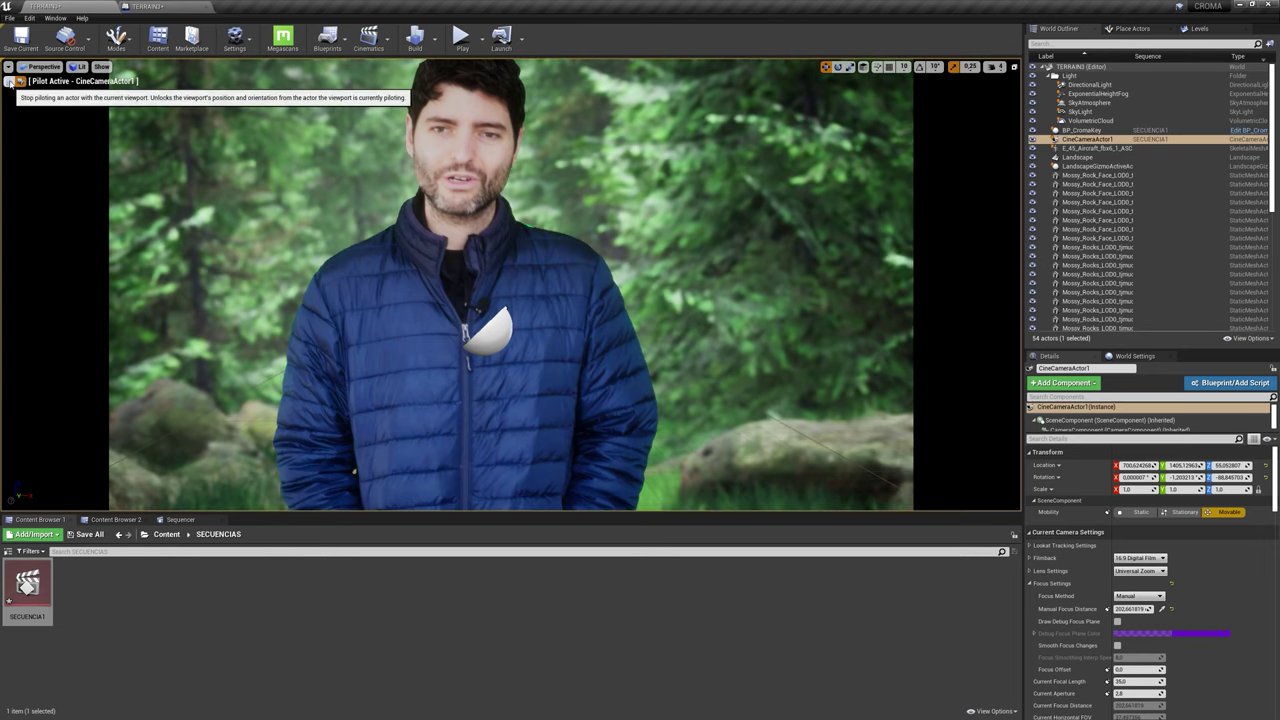
left_click(9, 81)
right_click_drag(510, 232, 509, 229)
- Add a SECUENCIA1 reference wired into Play's Target, then compile and save
left_click(145, 6)
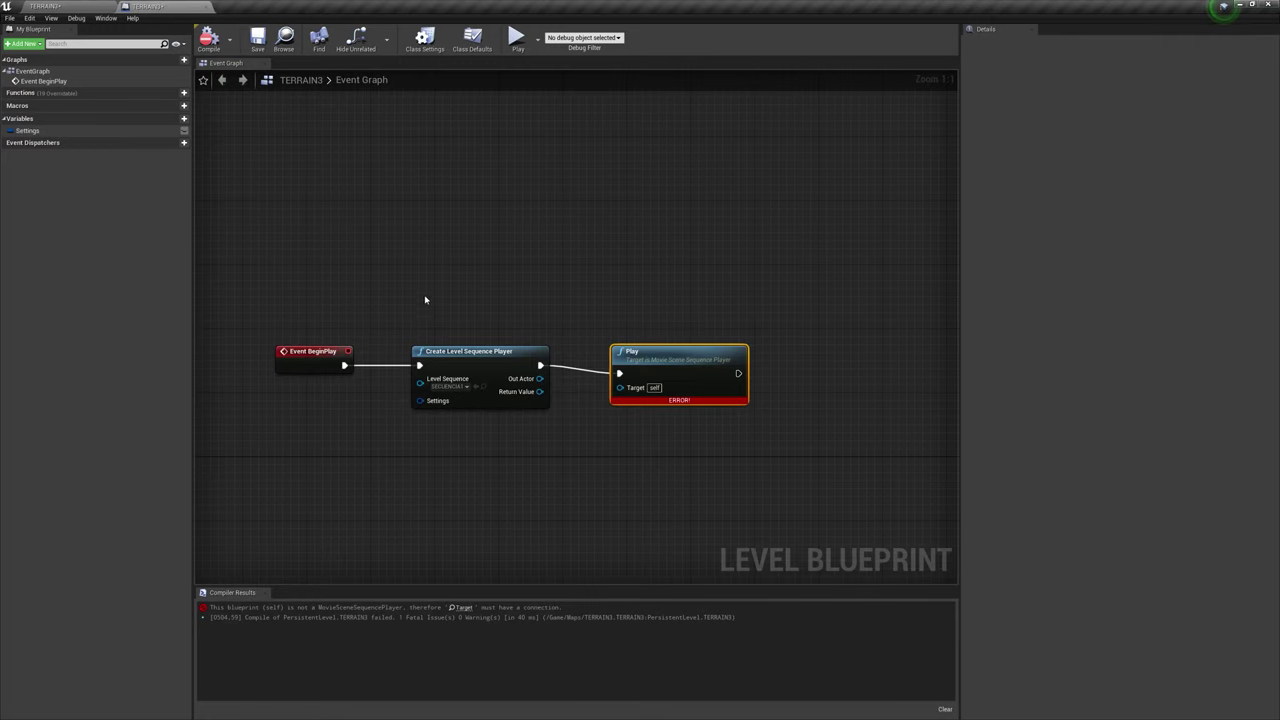
right_click(395, 262)
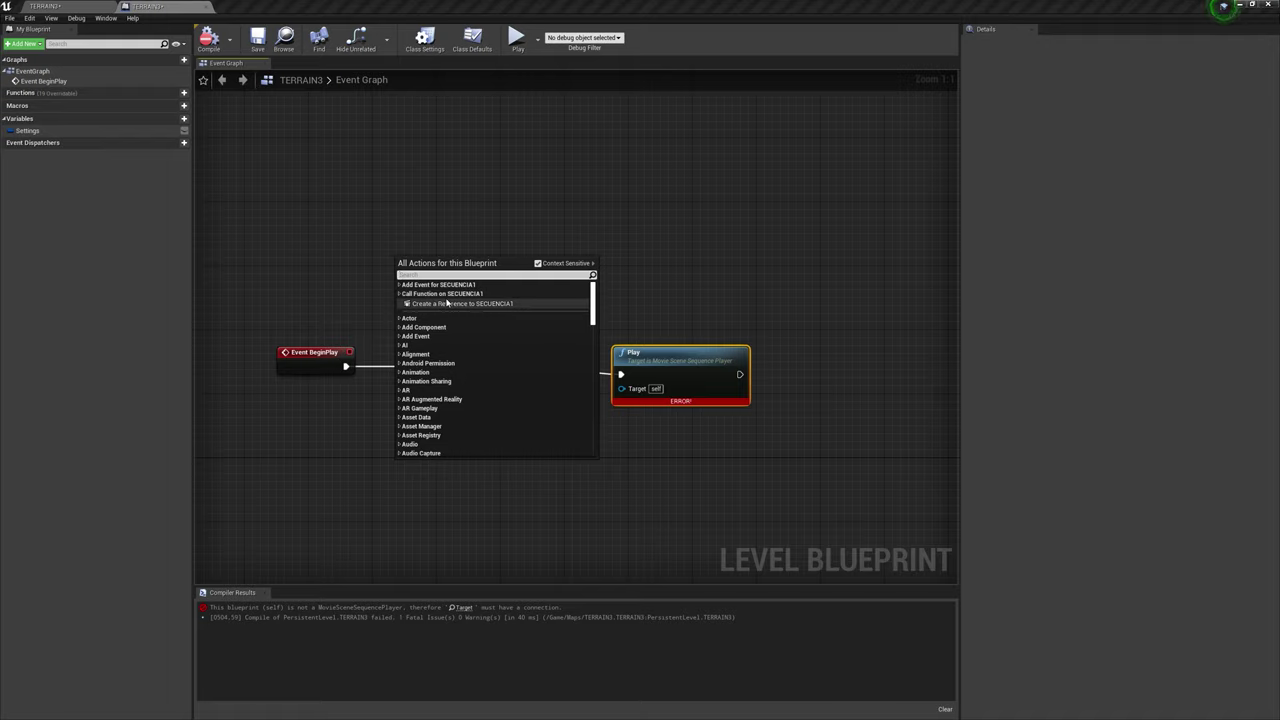
left_click(458, 296)
mouse_move(445, 268)
left_mouse_down()
mouse_move(333, 244)
mouse_move(440, 282)
mouse_move(622, 388)
left_mouse_up()
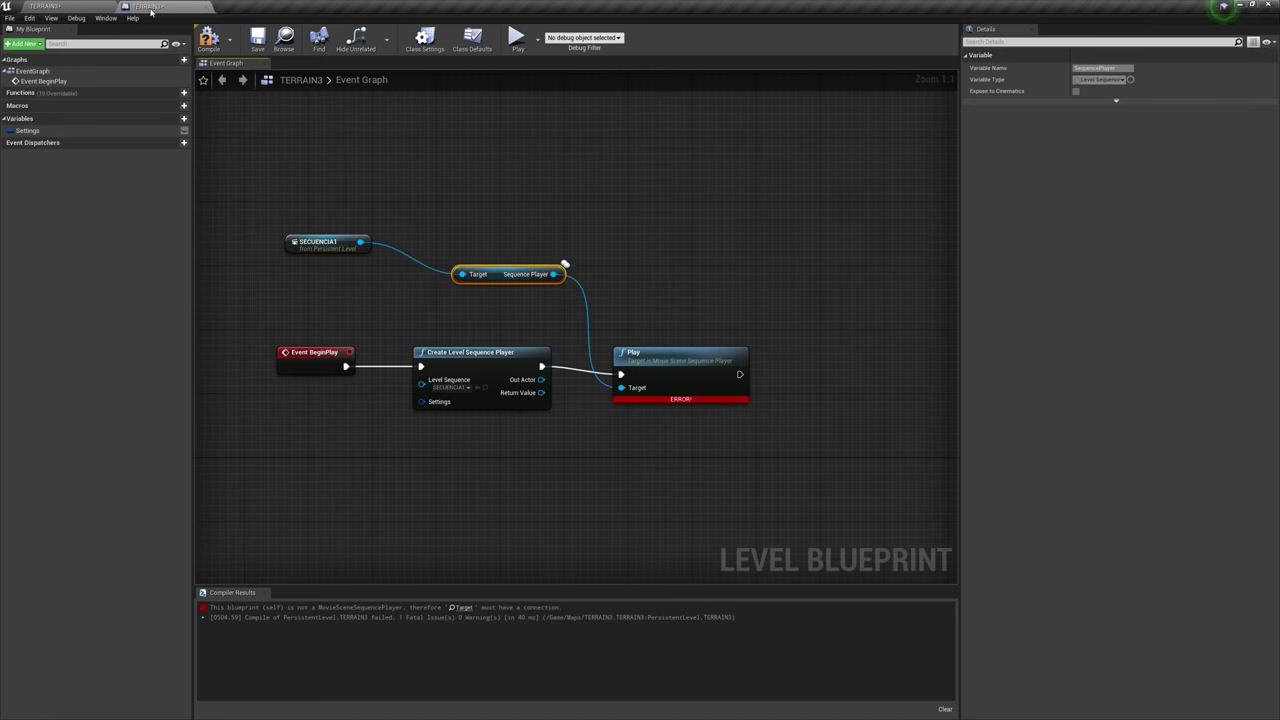
left_click(208, 38)
left_click(257, 38)
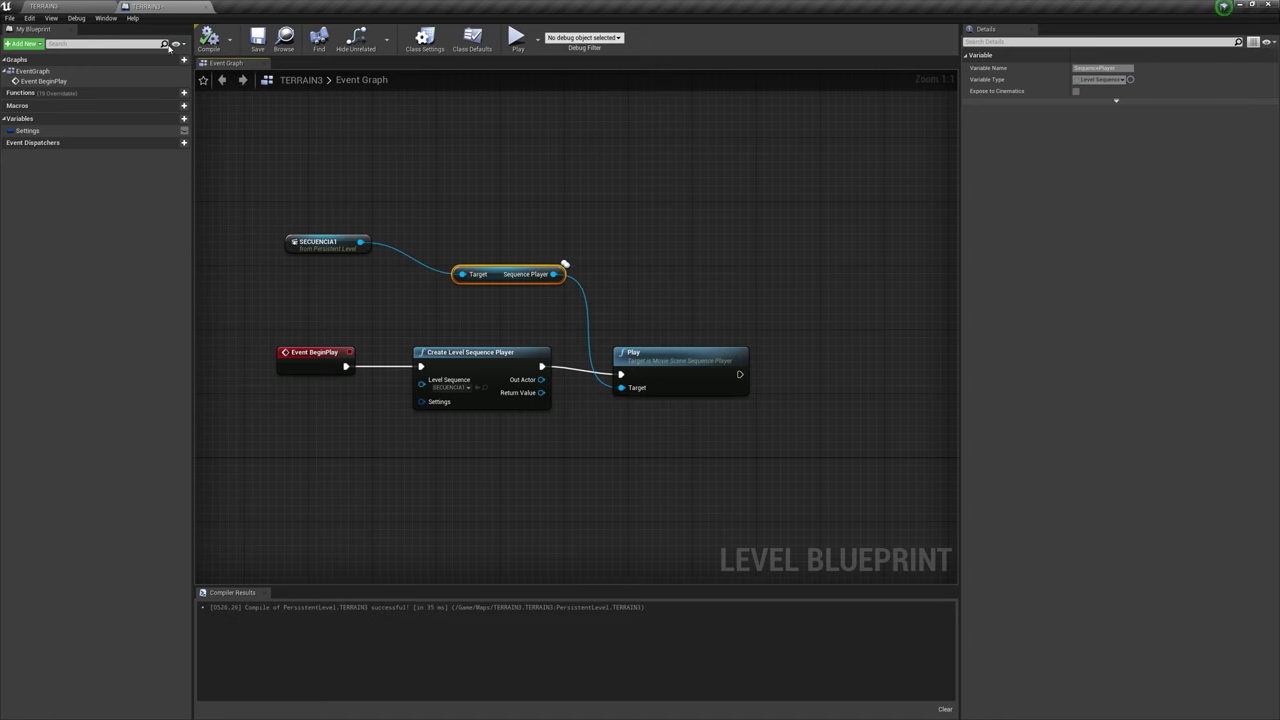
left_click(86, 5)
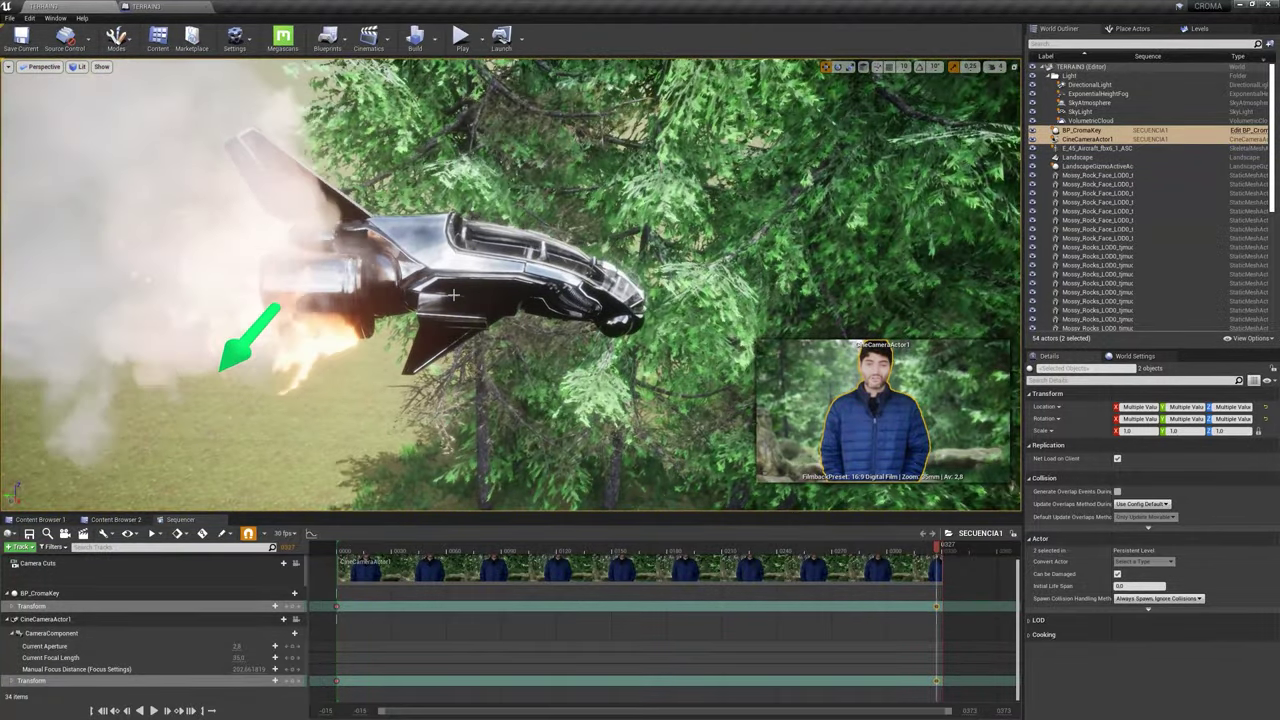
- Add the aircraft to SECUENCIA1 via Actor To Sequencer, rewind, and move it above the forest
left_click(453, 294)
left_click(19, 547)
mouse_move(48, 560)
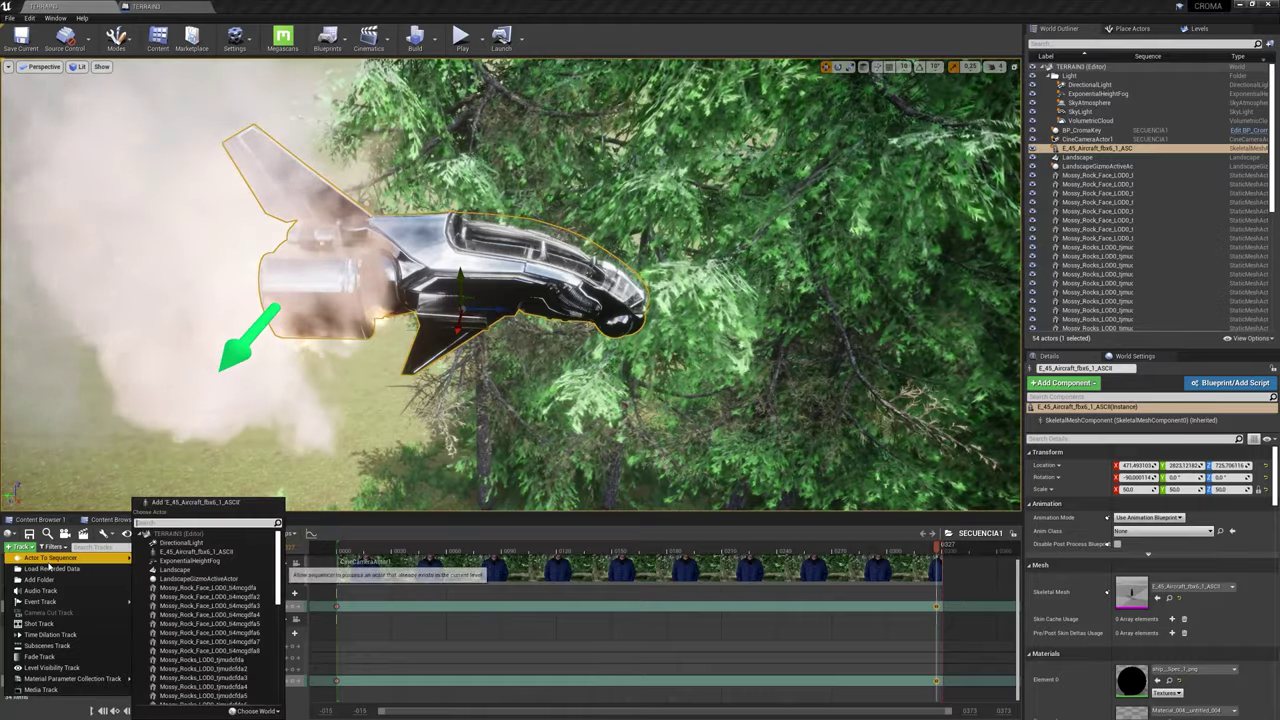
left_click(190, 502)
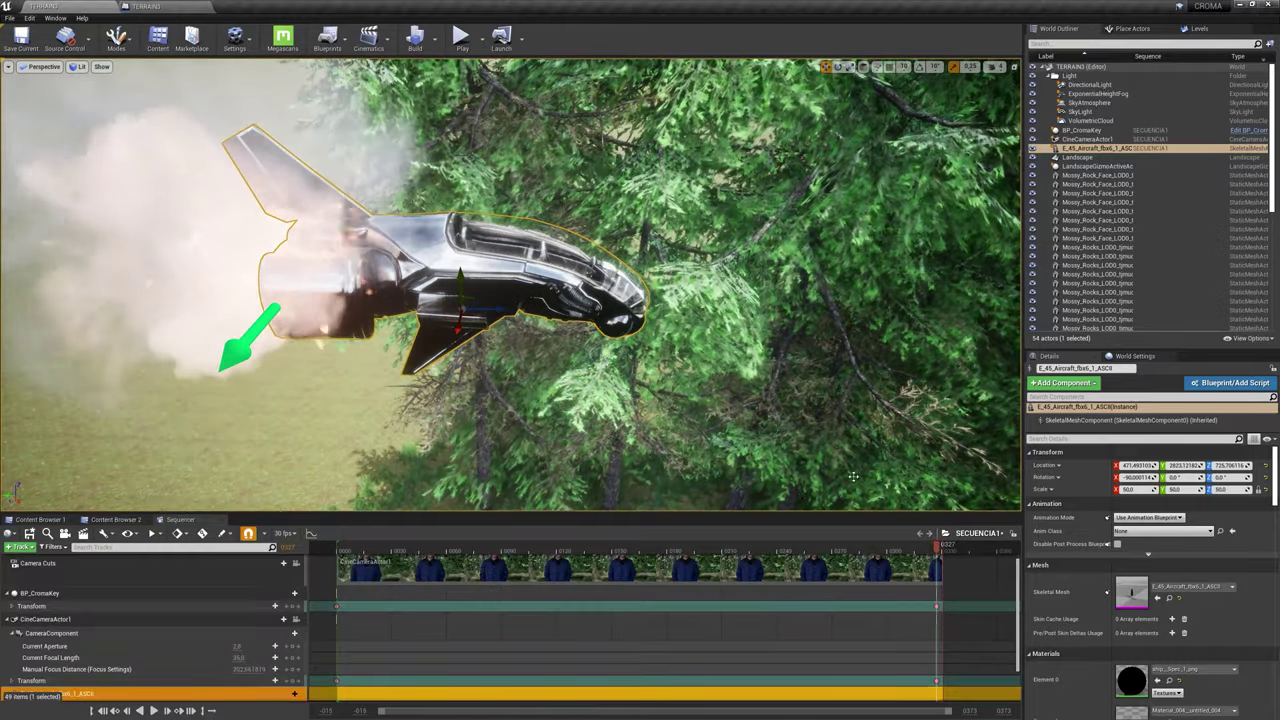
key("space")
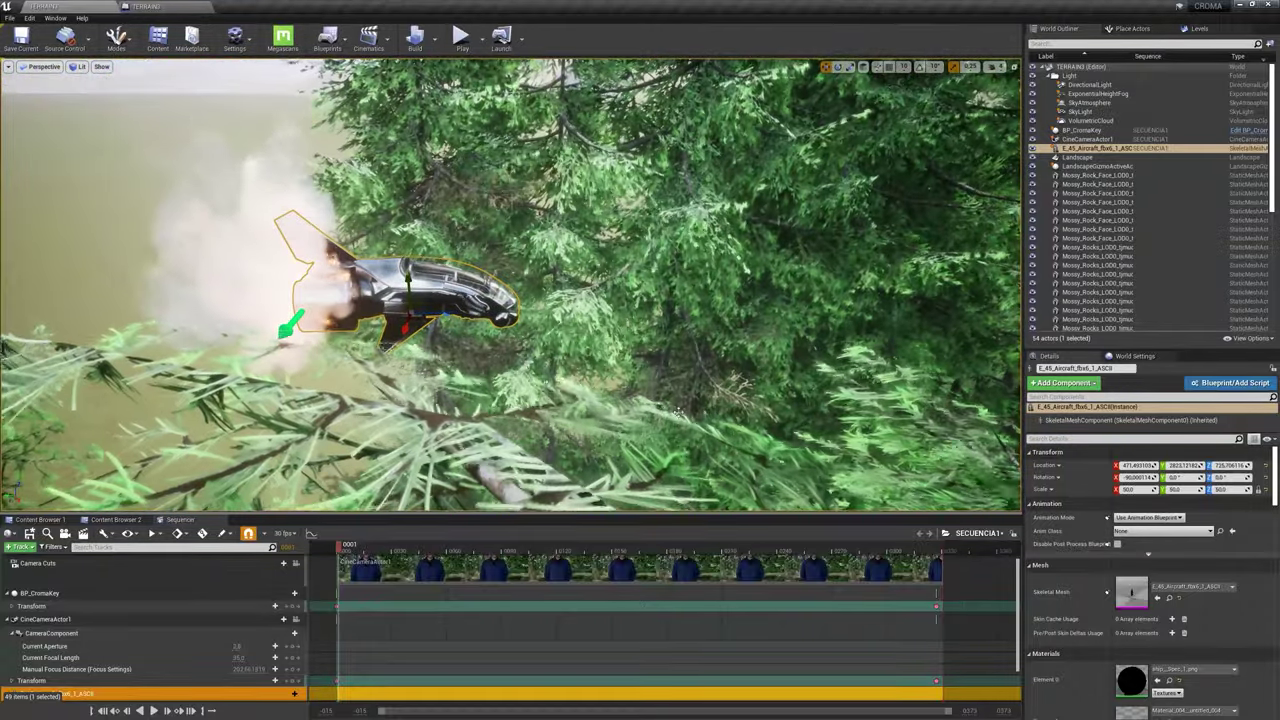
left_click_drag(521, 322, 813, 326)
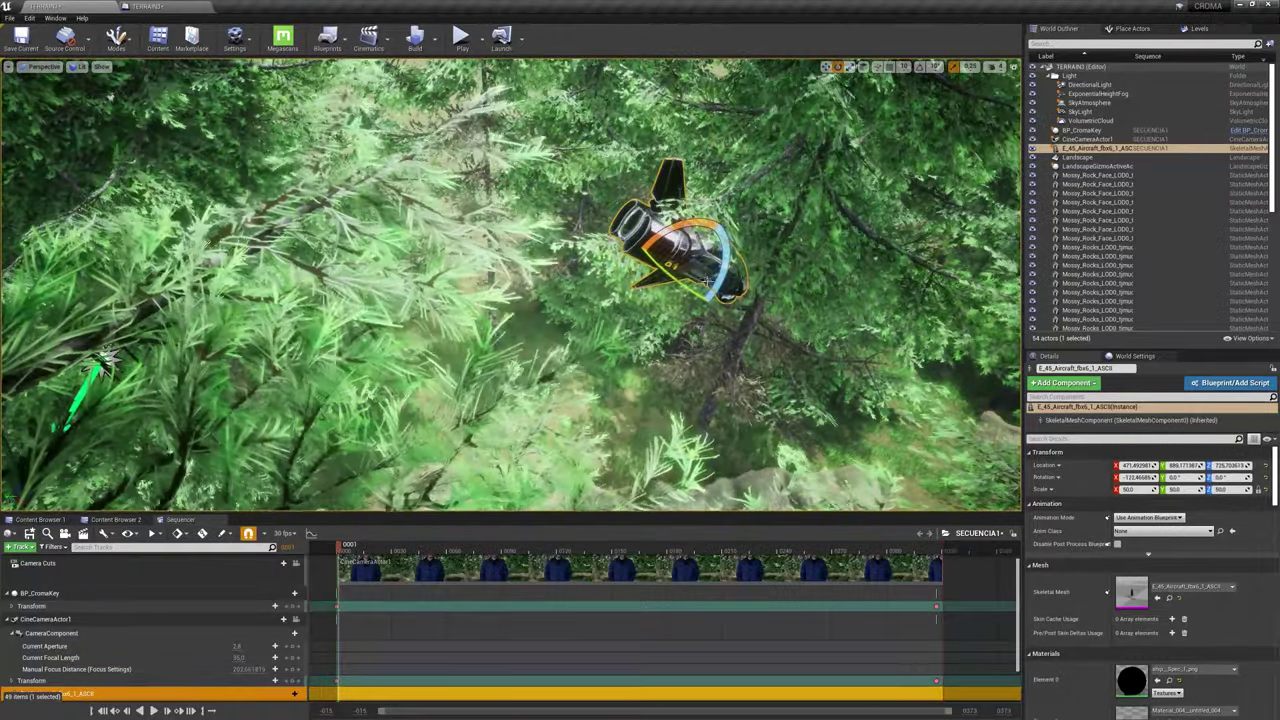
left_click(1080, 262)
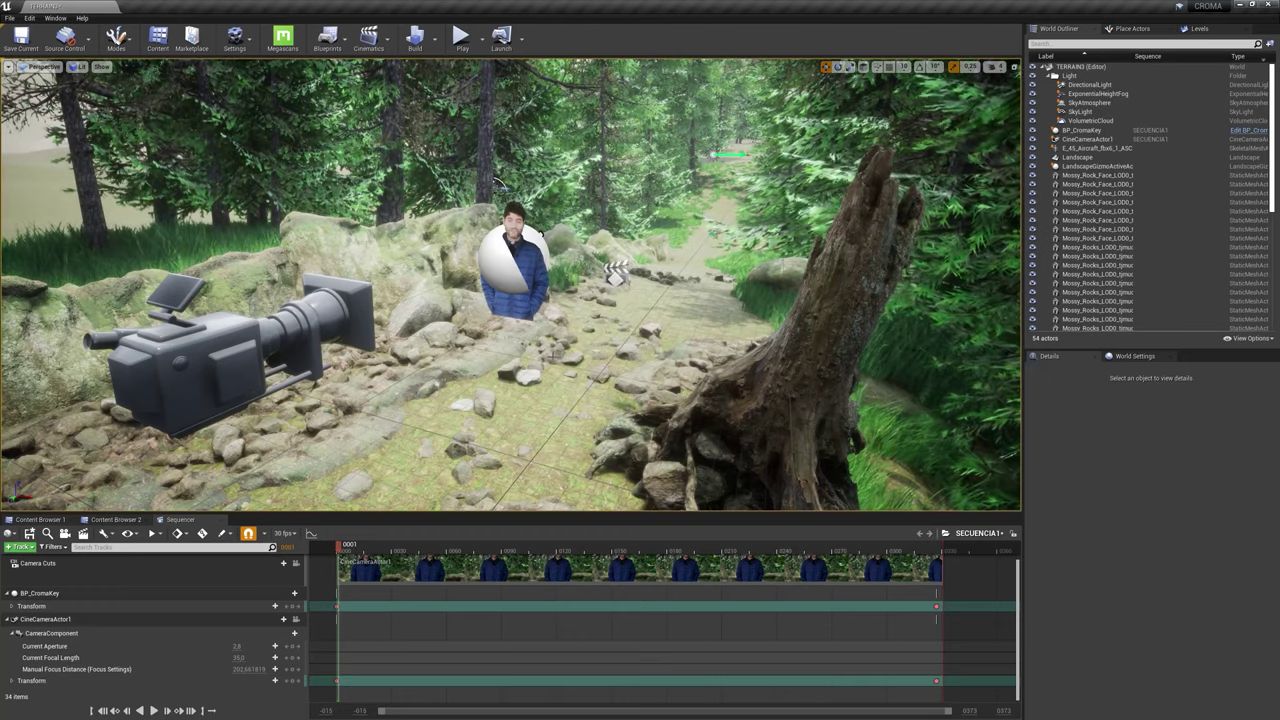
left_click_drag(495, 182, 316, 165, "alt")
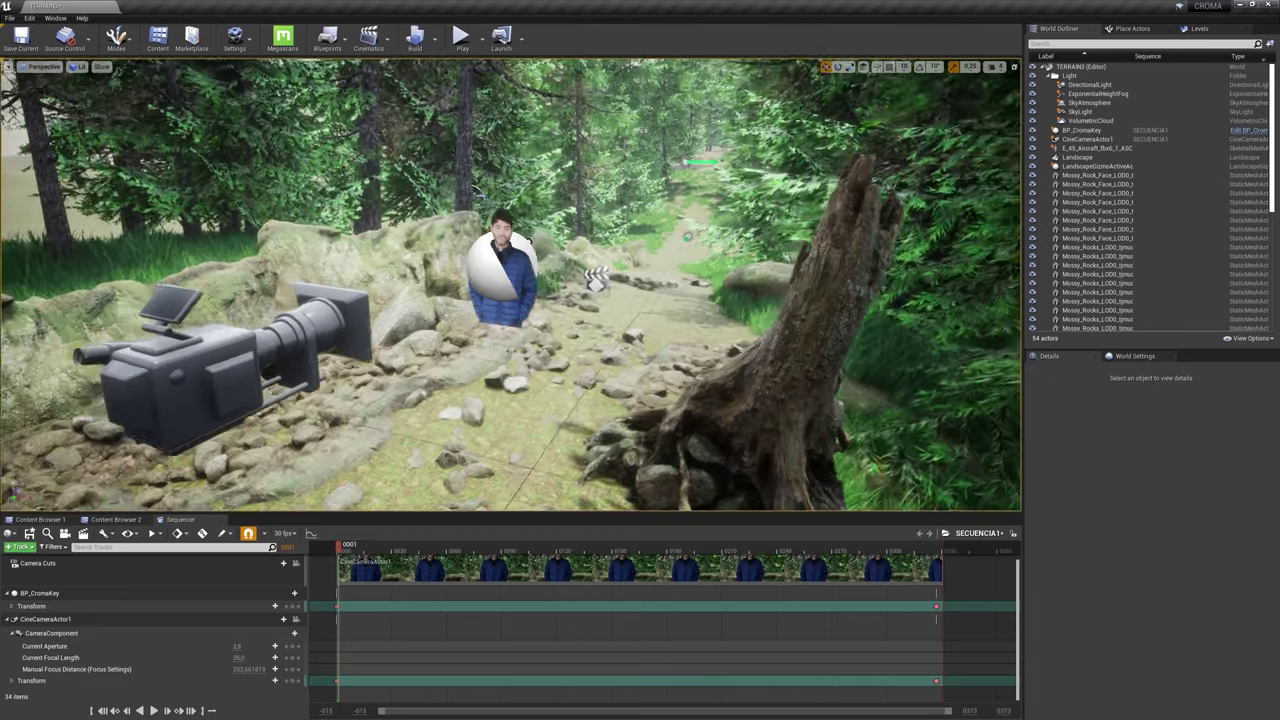